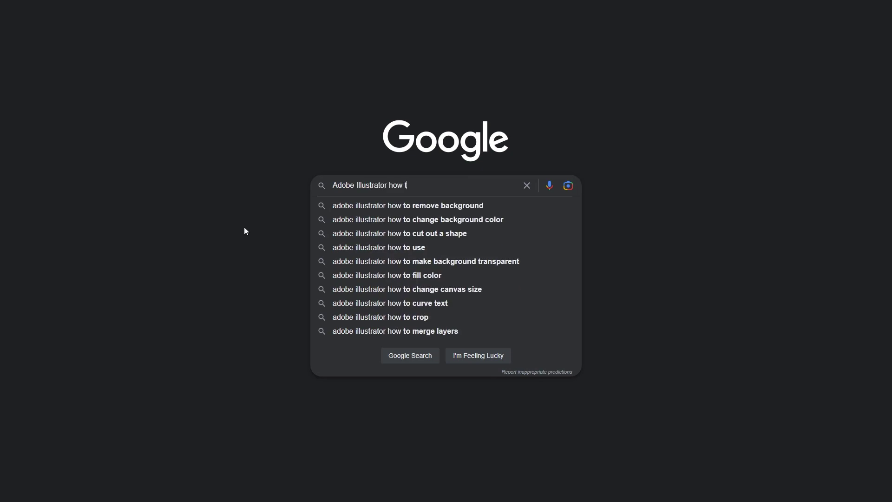
{"action": "type", "text": "o"}
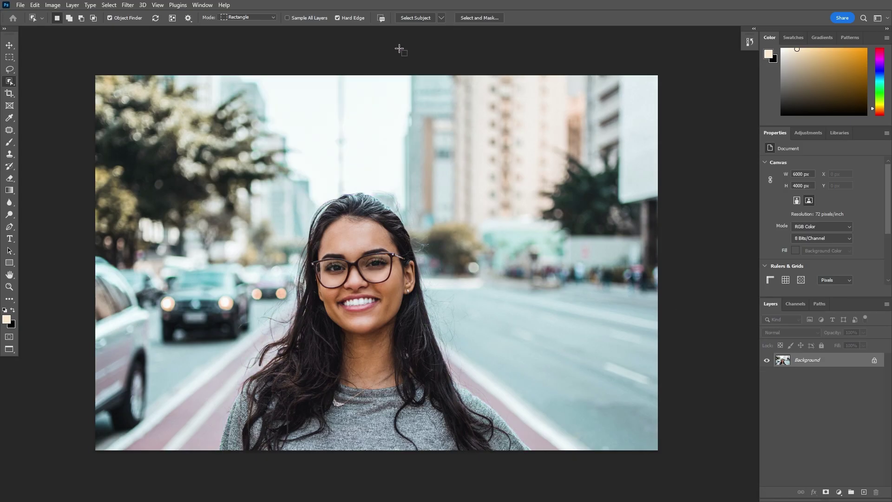
- Select the woman with Select Subject in Cloud mode and add a layer mask
{"action": "left_click", "coordinate": [441, 19]}
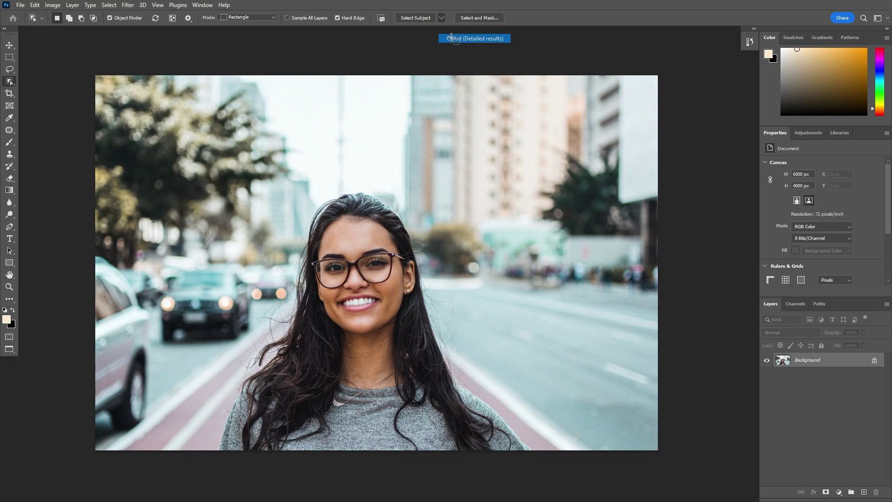
{"action": "left_click", "coordinate": [475, 40]}
{"action": "left_click", "coordinate": [415, 17]}
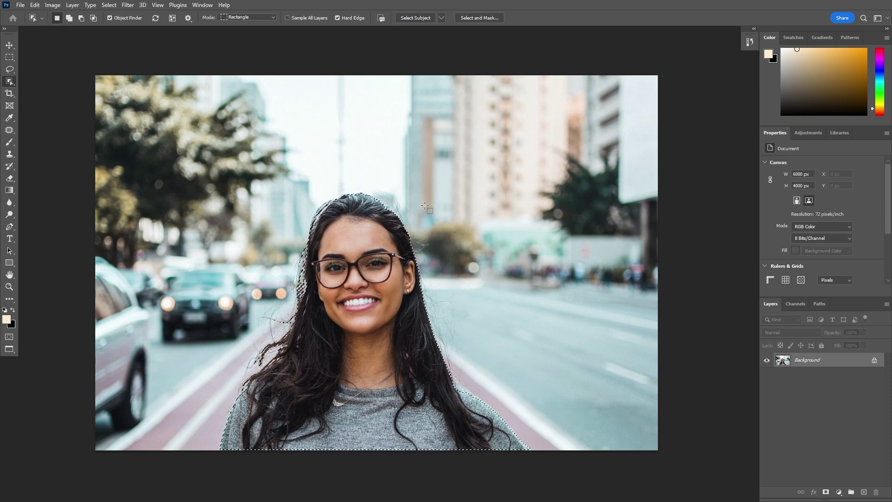
{"action": "left_click", "coordinate": [826, 494]}
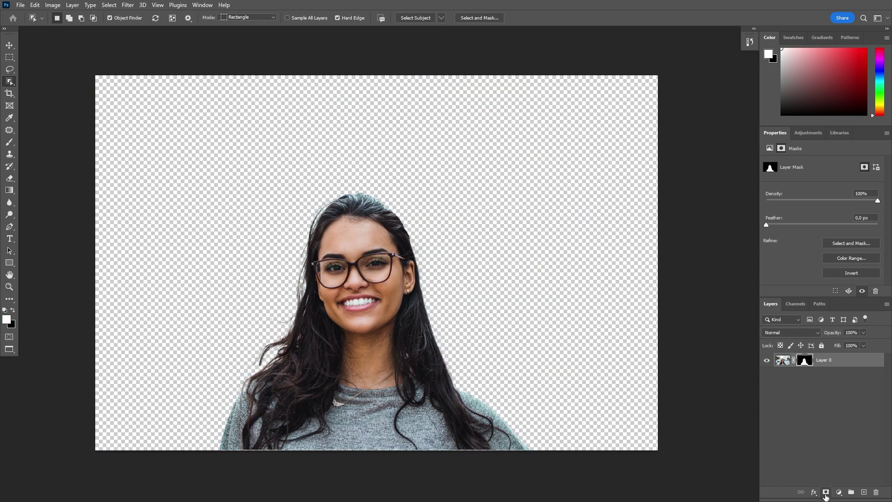
{"action": "right_click", "coordinate": [805, 362]}
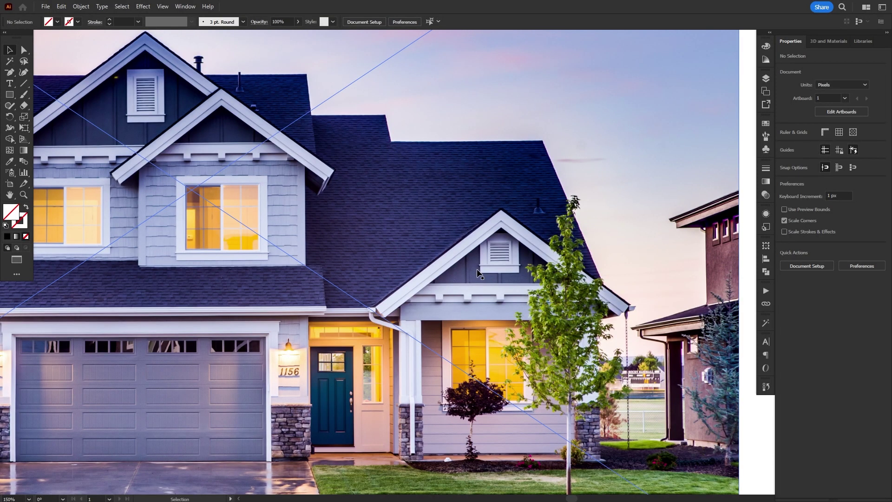
- Trace the house outline with the Pen tool
{"action": "key", "text": "p"}
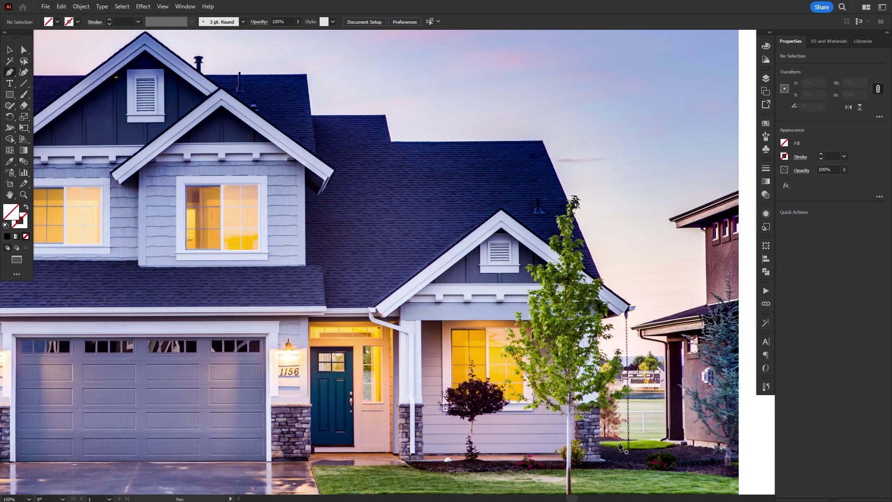
{"action": "scroll", "coordinate": [548, 477], "scroll_direction": "up", "scroll_amount": 3}
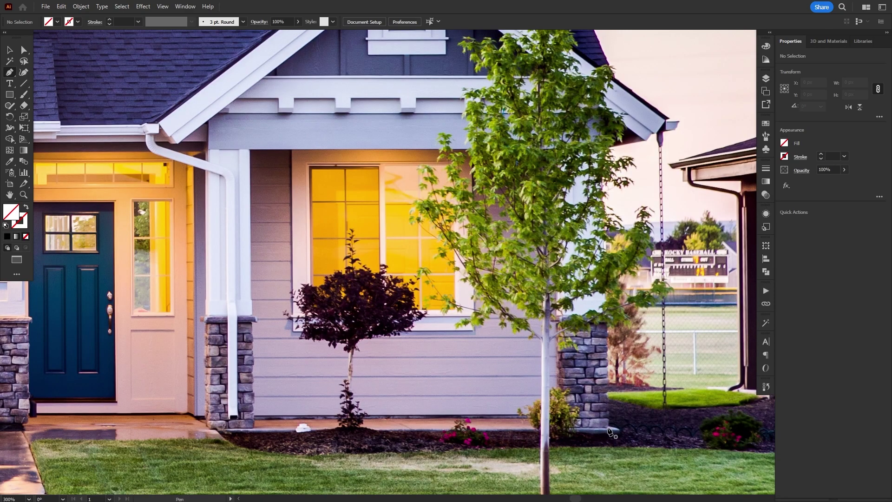
{"action": "left_click", "coordinate": [612, 432]}
{"action": "scroll", "coordinate": [607, 324], "scroll_direction": "up", "scroll_amount": 3}
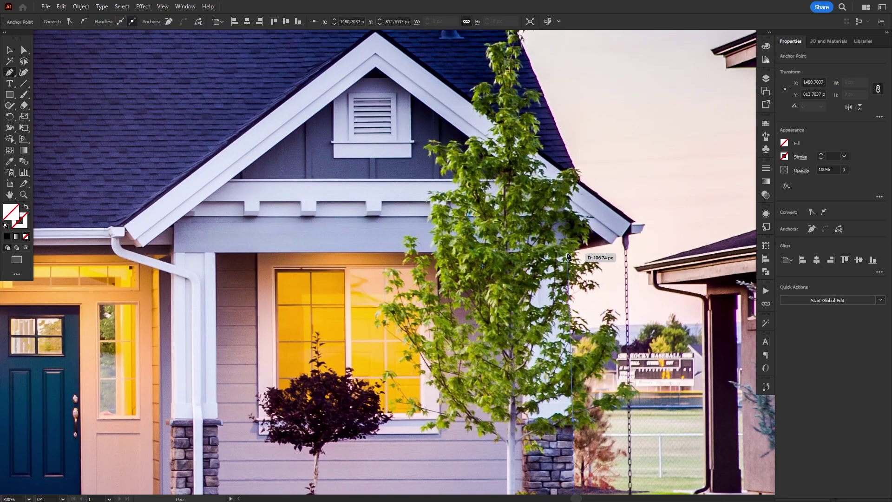
{"action": "scroll", "coordinate": [631, 244], "scroll_direction": "up", "scroll_amount": 3}
{"action": "scroll", "coordinate": [631, 244], "scroll_direction": "up", "scroll_amount": 2}
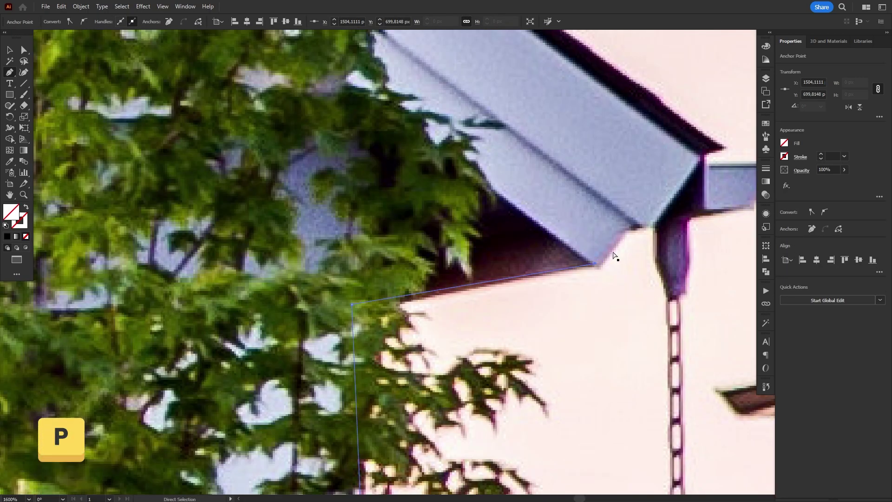
{"action": "scroll", "coordinate": [690, 153], "scroll_direction": "down", "scroll_amount": 3}
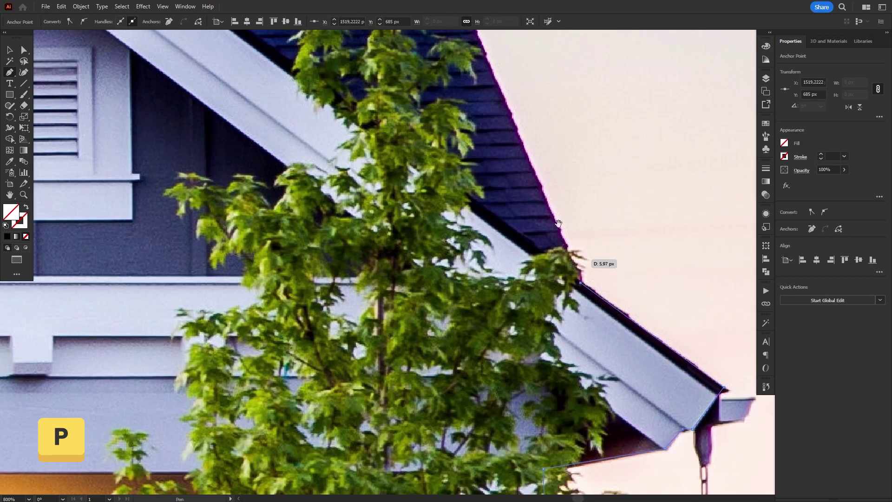
{"action": "left_click_drag", "start_coordinate": [558, 221], "coordinate": [418, 418]}
{"action": "scroll", "coordinate": [446, 258], "scroll_direction": "down", "scroll_amount": 3}
{"action": "scroll", "coordinate": [655, 237], "scroll_direction": "up", "scroll_amount": 3}
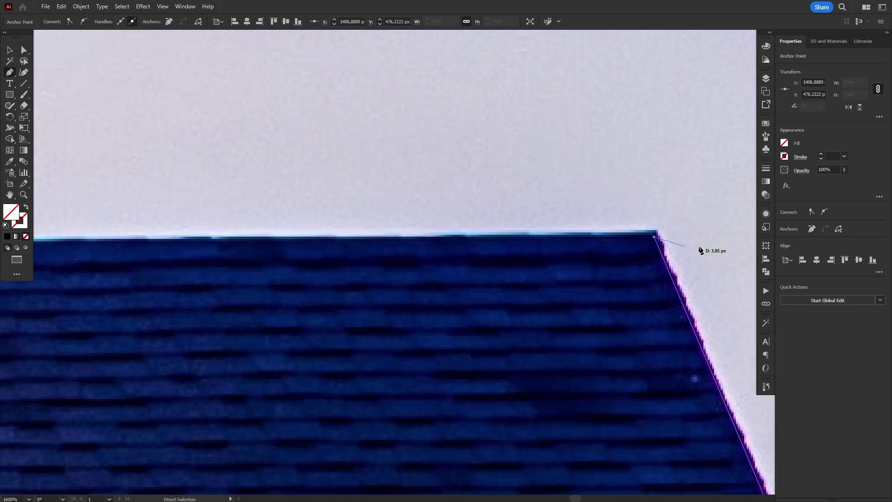
{"action": "scroll", "coordinate": [709, 250], "scroll_direction": "down", "scroll_amount": 3}
{"action": "scroll", "coordinate": [314, 237], "scroll_direction": "down", "scroll_amount": 5}
- Clip the photo to the house outline with Ctrl+7, then undo the clipping
{"action": "key", "text": "v"}
{"action": "scroll", "coordinate": [523, 367], "scroll_direction": "down", "scroll_amount": 3}
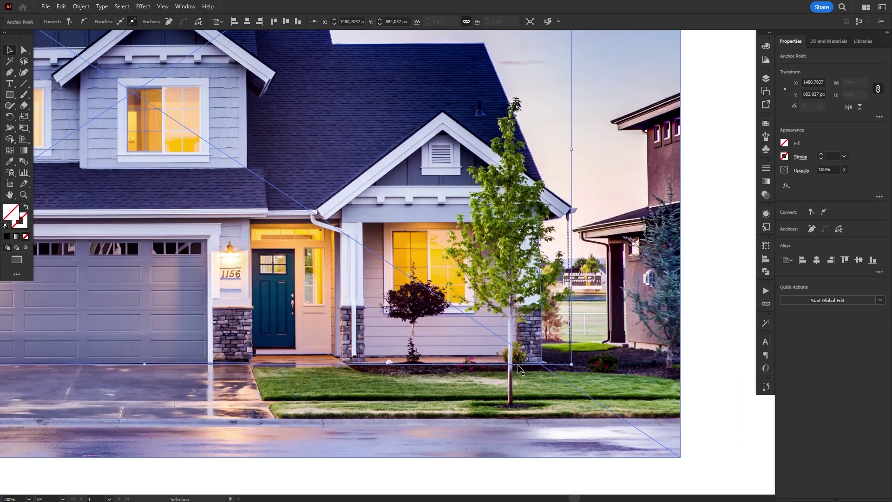
{"action": "scroll", "coordinate": [523, 367], "scroll_direction": "down", "scroll_amount": 3}
{"action": "left_click", "coordinate": [521, 429]}
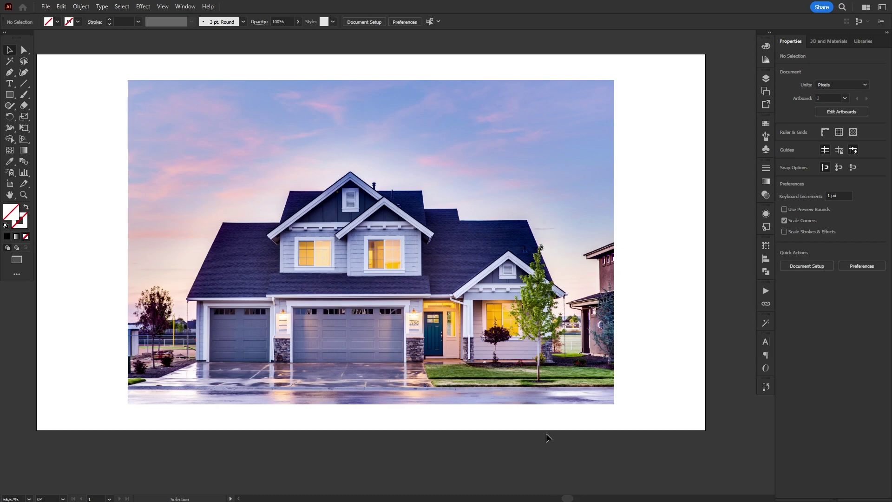
{"action": "left_click", "coordinate": [373, 231]}
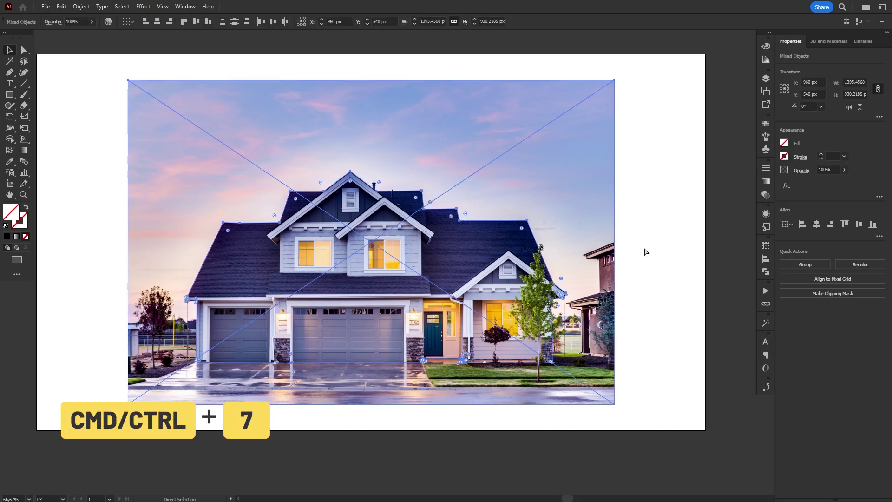
{"action": "key", "text": "ctrl+7"}
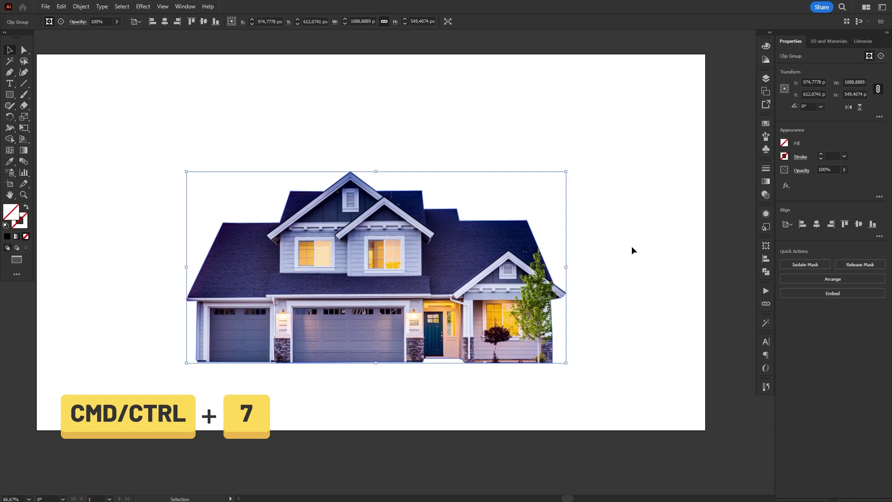
{"action": "key", "text": "ctrl+z"}
{"action": "right_click", "coordinate": [551, 197]}
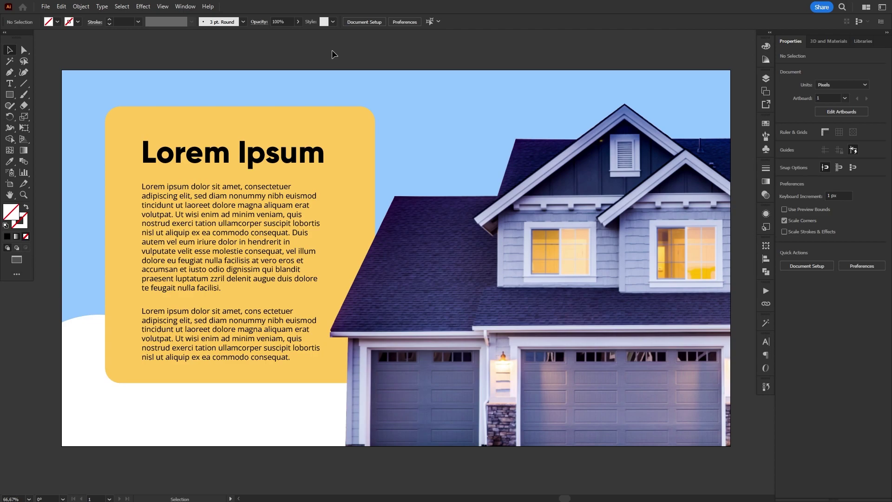
- Reposition the house photo inside its clip group, then release the clipping mask
{"action": "left_click_drag", "start_coordinate": [614, 300], "coordinate": [585, 403]}
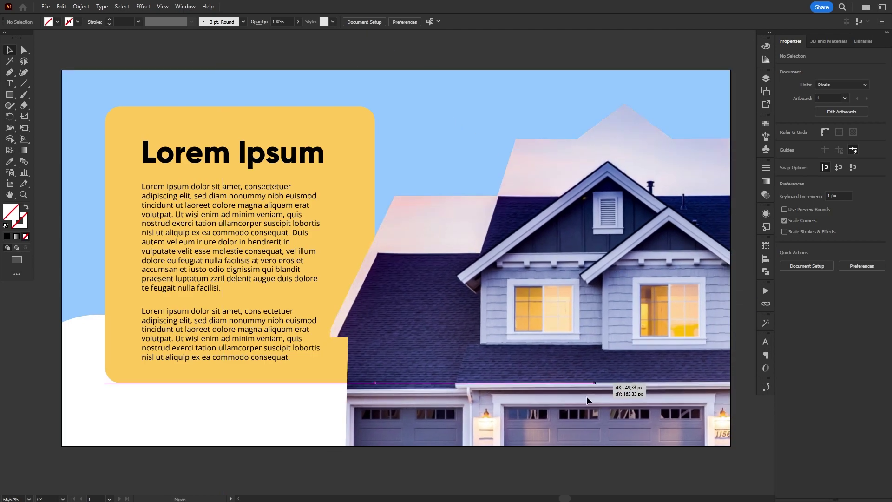
{"action": "mouse_move", "coordinate": [585, 404]}
{"action": "left_mouse_down"}
{"action": "mouse_move", "coordinate": [286, 134]}
{"action": "mouse_move", "coordinate": [729, 400]}
{"action": "mouse_move", "coordinate": [528, 291]}
{"action": "mouse_move", "coordinate": [515, 246]}
{"action": "left_mouse_up"}
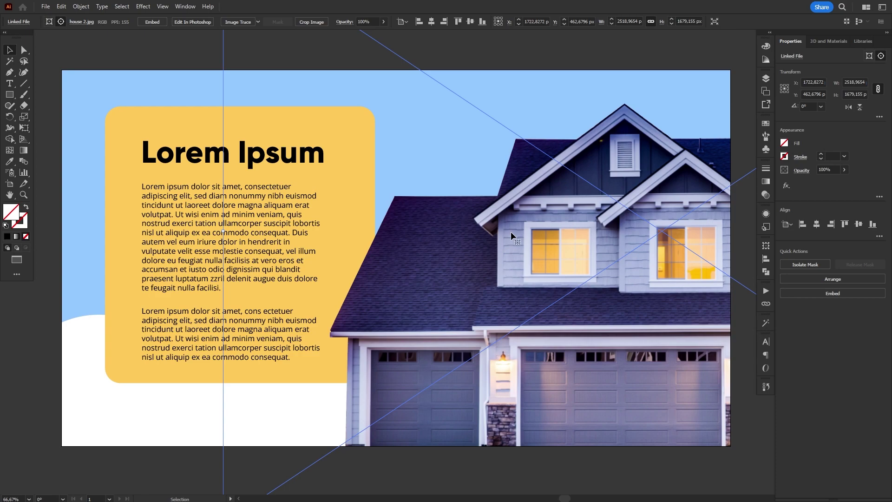
{"action": "key", "text": "ctrl+alt+7"}
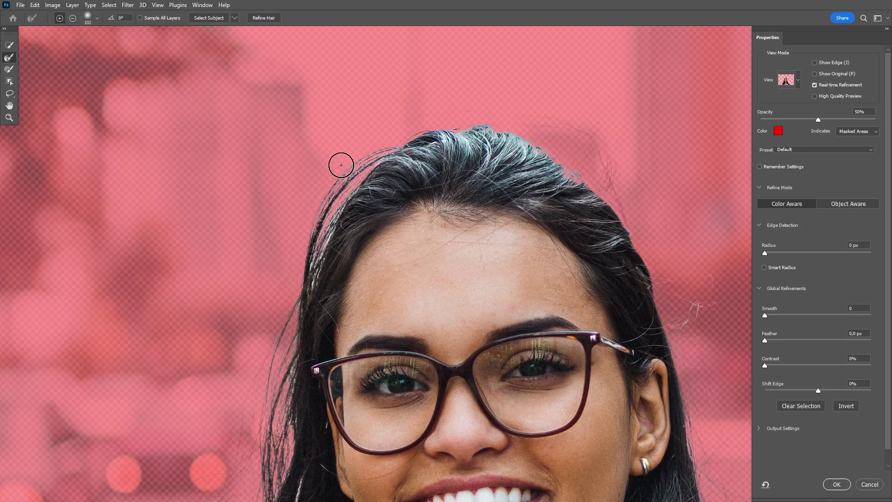
- Paint the Refine Edge Brush along the woman's left hairline
{"action": "mouse_move", "coordinate": [342, 165]}
{"action": "left_mouse_down"}
{"action": "mouse_move", "coordinate": [345, 196]}
{"action": "mouse_move", "coordinate": [310, 286]}
{"action": "left_mouse_up"}
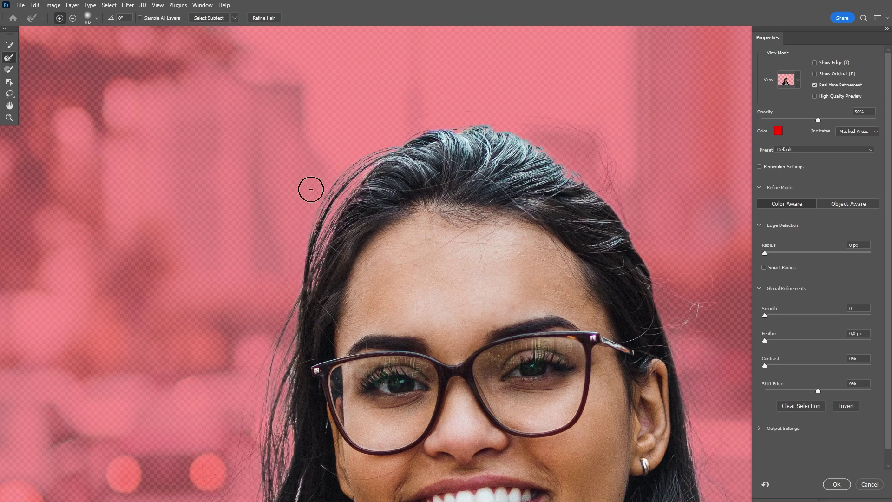
{"action": "scroll", "coordinate": [259, 237], "scroll_direction": "down", "scroll_amount": 4}
{"action": "scroll", "coordinate": [258, 256], "scroll_direction": "down", "scroll_amount": 1}
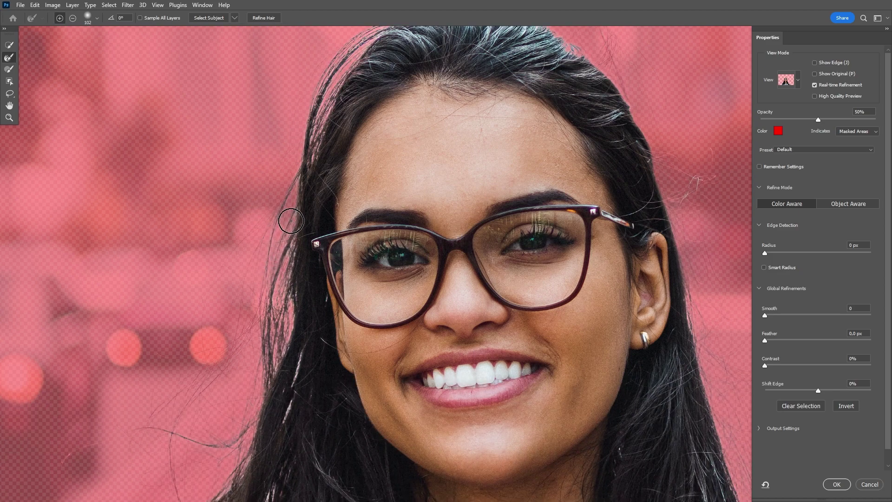
{"action": "scroll", "coordinate": [240, 322], "scroll_direction": "down", "scroll_amount": 5}
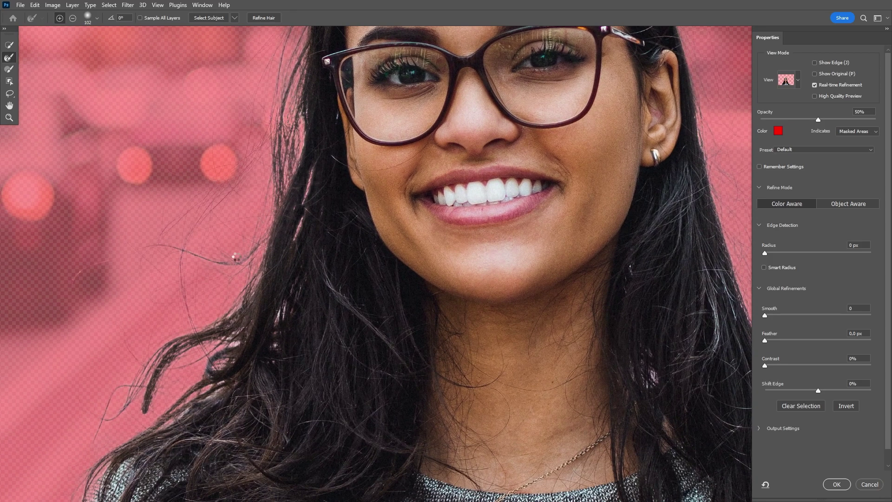
{"action": "scroll", "coordinate": [279, 195], "scroll_direction": "down", "scroll_amount": 3}
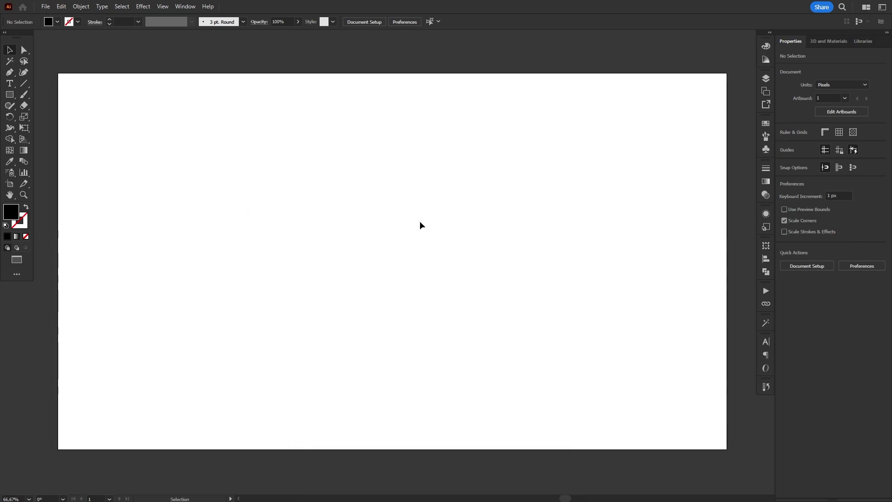
{"action": "left_click", "coordinate": [162, 6]}
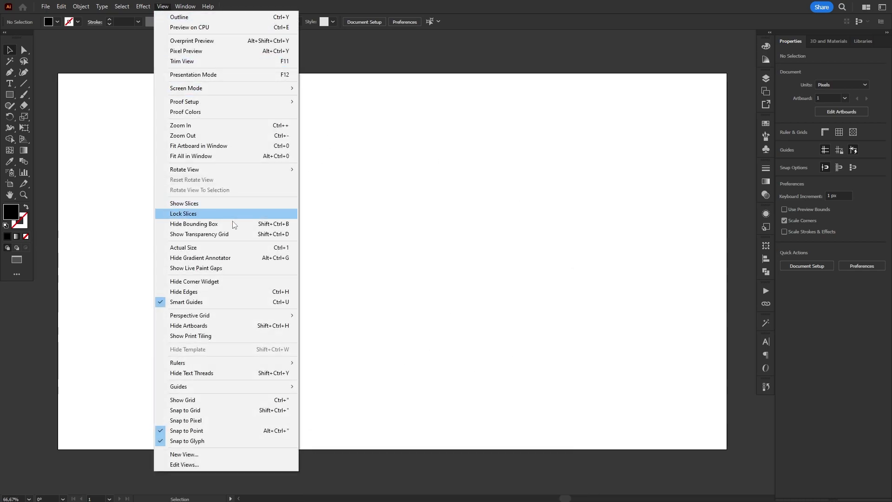
{"action": "left_click", "coordinate": [232, 233]}
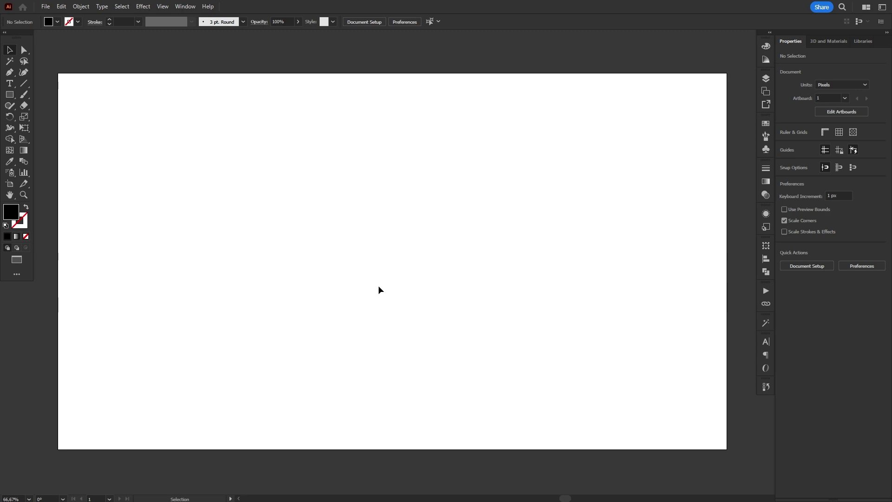
- Draw a rectangle covering the whole artboard and give it a pale tan fill
{"action": "key", "text": "m"}
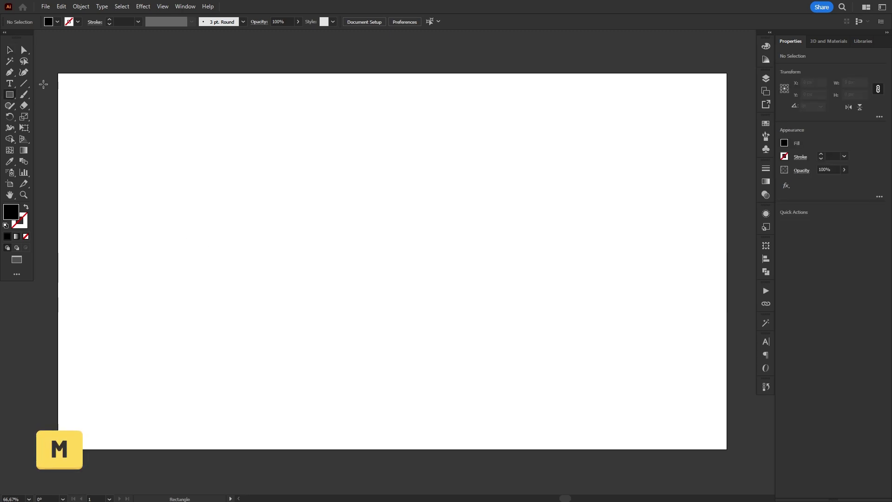
{"action": "left_click_drag", "start_coordinate": [58, 72], "coordinate": [726, 450]}
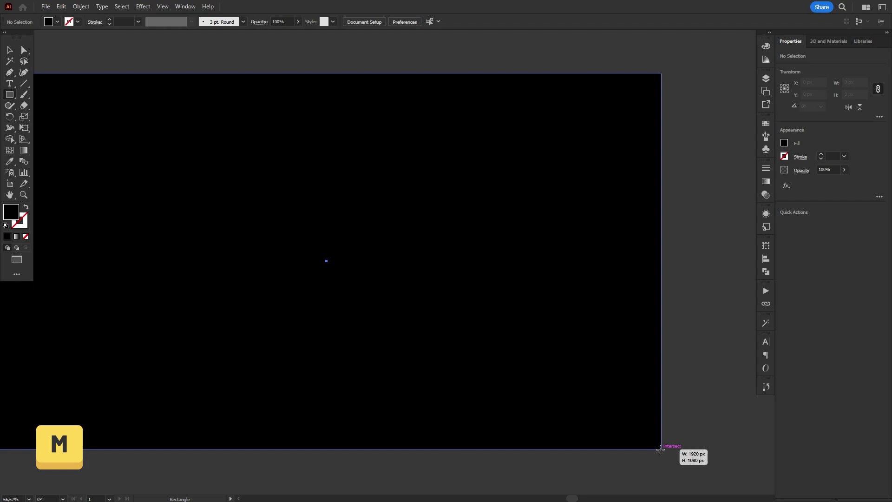
{"action": "key", "text": "v"}
{"action": "key", "text": "F6"}
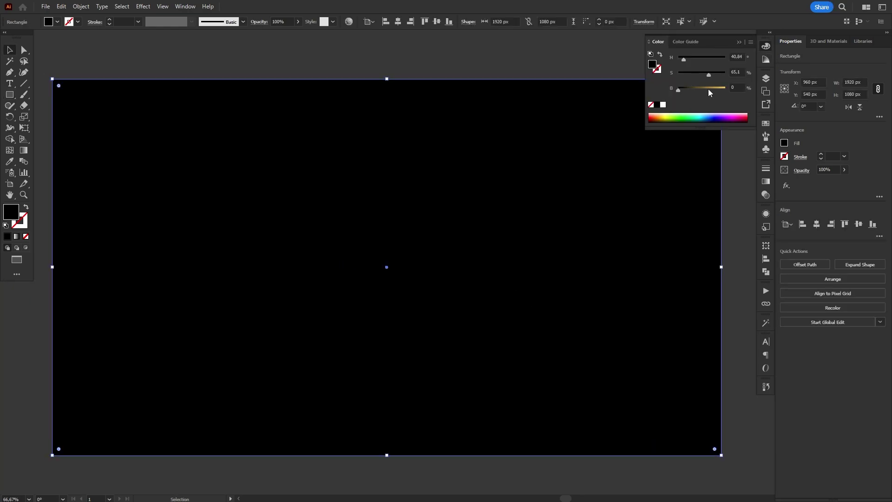
{"action": "mouse_move", "coordinate": [683, 89]}
{"action": "left_mouse_down"}
{"action": "mouse_move", "coordinate": [723, 89]}
{"action": "mouse_move", "coordinate": [697, 73]}
{"action": "left_mouse_up"}
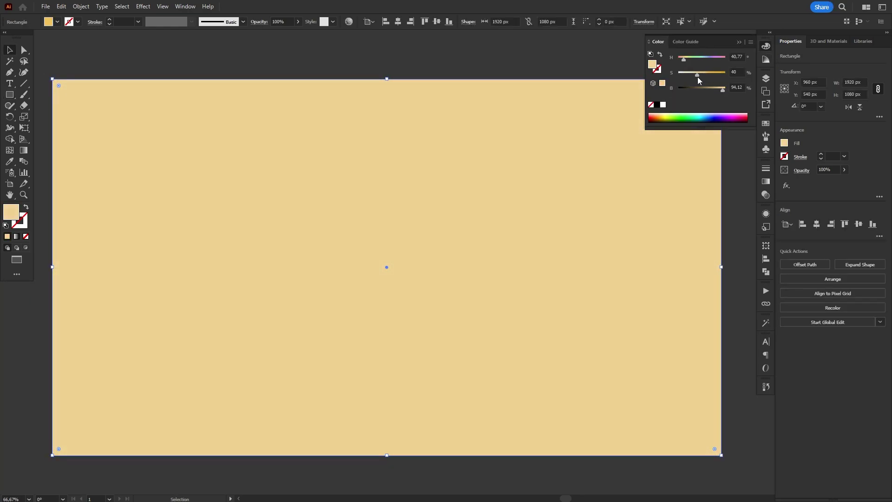
{"action": "left_click", "coordinate": [761, 45]}
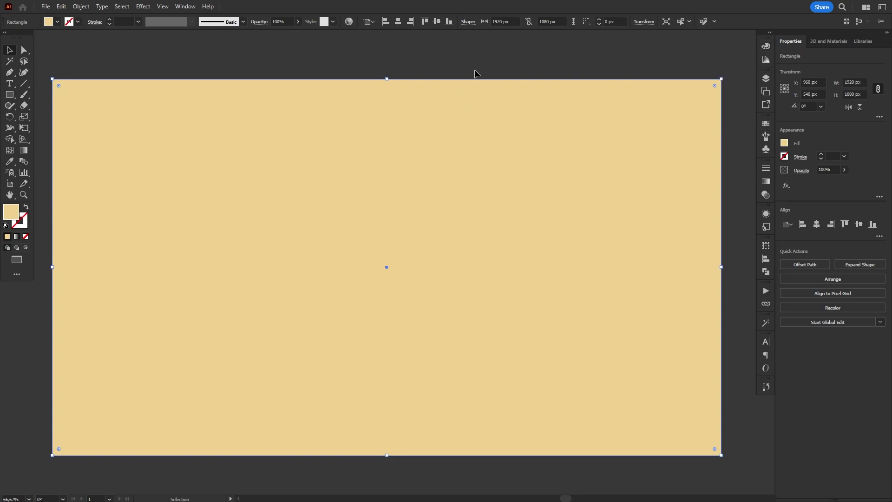
- Lock the background rectangle in the Layers panel and with Ctrl+2
{"action": "left_click", "coordinate": [529, 58]}
{"action": "left_click", "coordinate": [430, 168]}
{"action": "left_click_drag", "start_coordinate": [543, 55], "coordinate": [434, 186]}
{"action": "left_click", "coordinate": [766, 81]}
{"action": "left_click", "coordinate": [583, 97]}
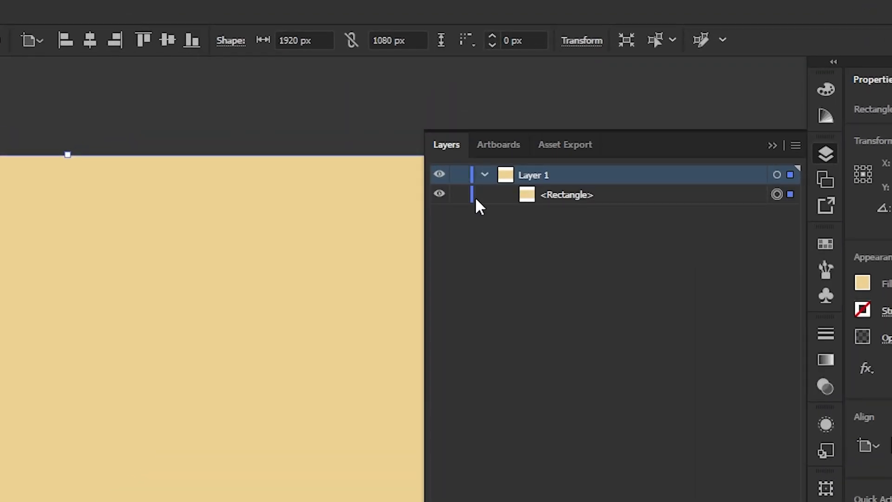
{"action": "left_click", "coordinate": [459, 194]}
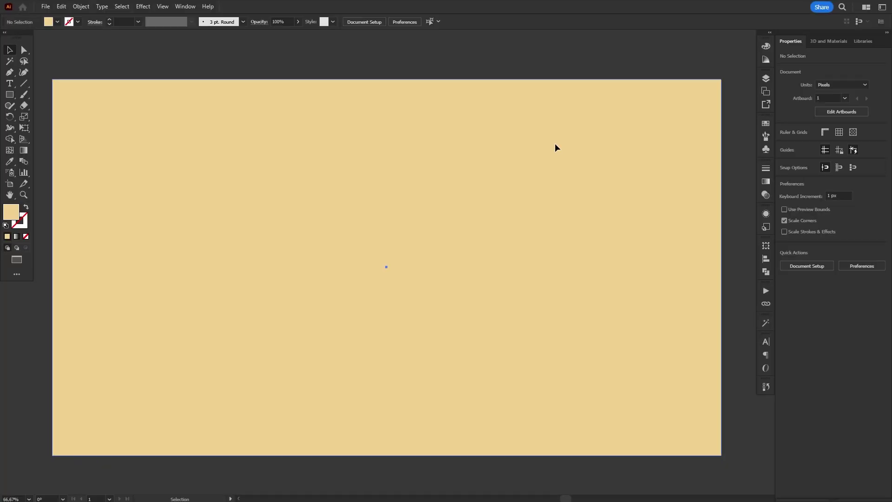
{"action": "left_click", "coordinate": [555, 148]}
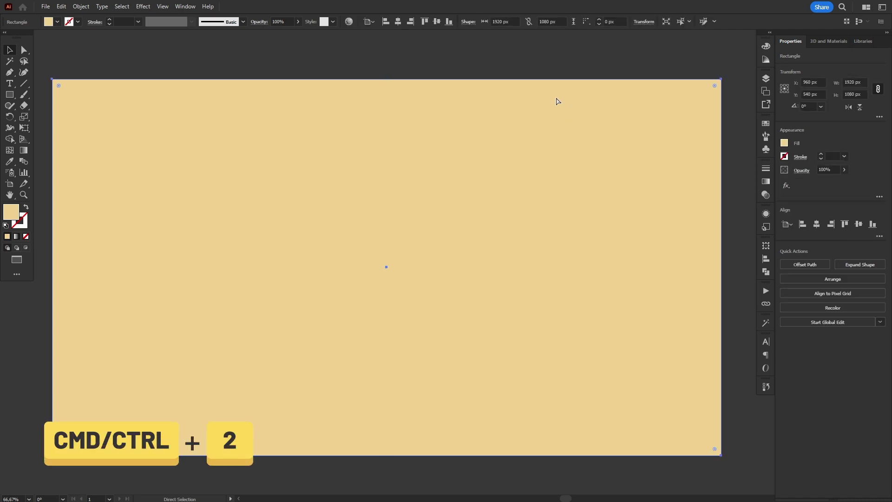
{"action": "key", "text": "ctrl+2"}
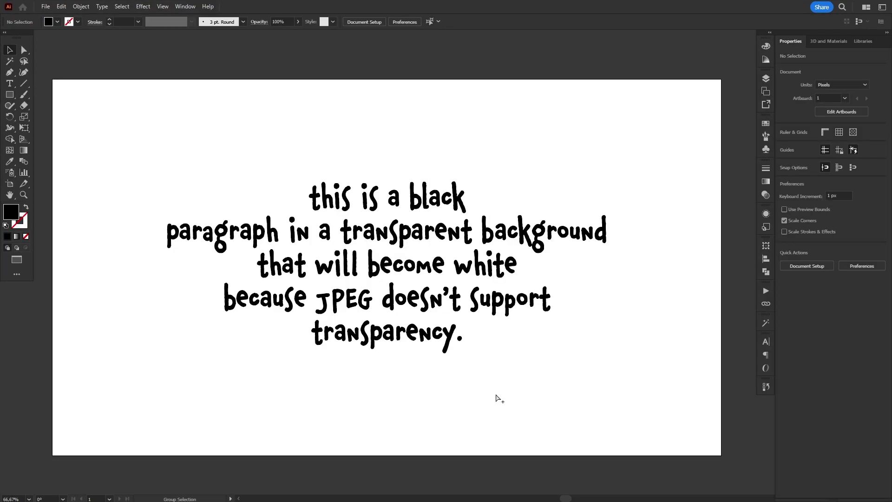
- Export the artboard as a JPG 100 via Export for Screens, then start a new file
{"action": "key", "text": "ctrl+alt+e"}
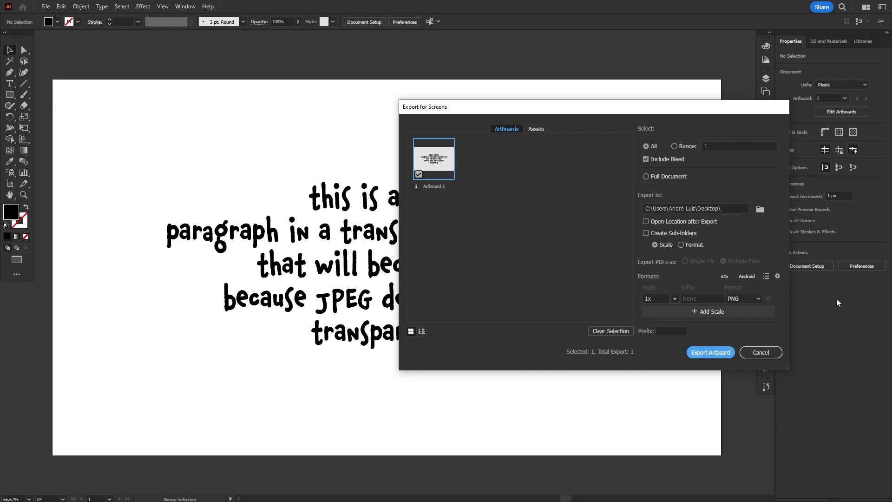
{"action": "left_click", "coordinate": [743, 298]}
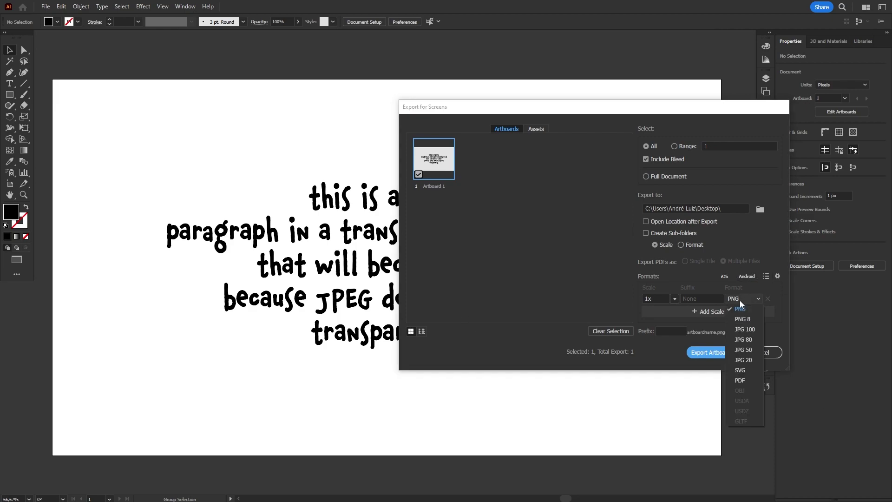
{"action": "left_click", "coordinate": [745, 330]}
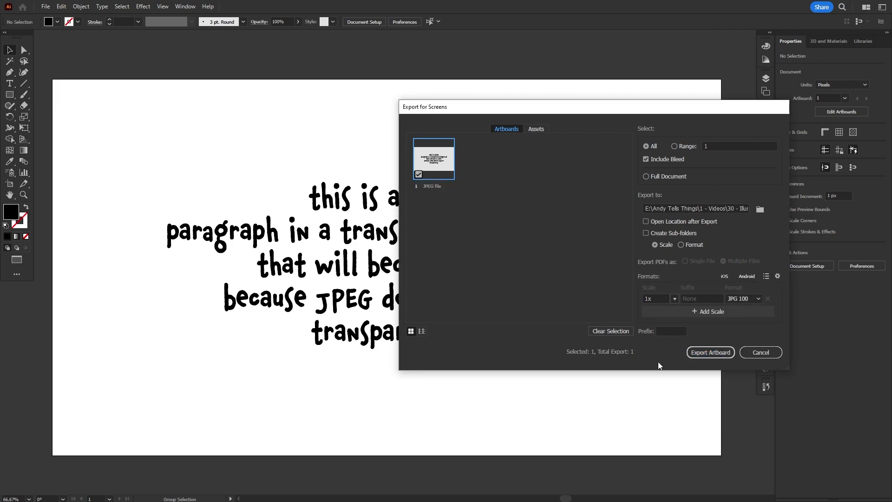
{"action": "left_click", "coordinate": [711, 352]}
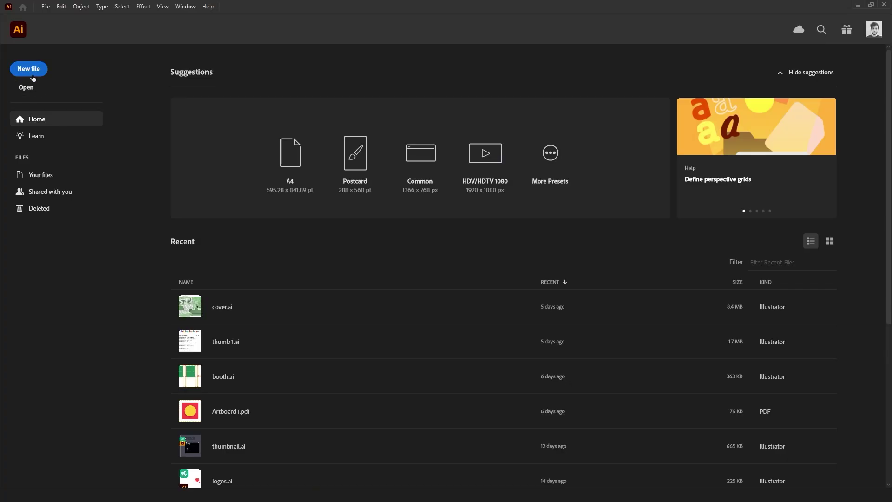
{"action": "left_click", "coordinate": [29, 68]}
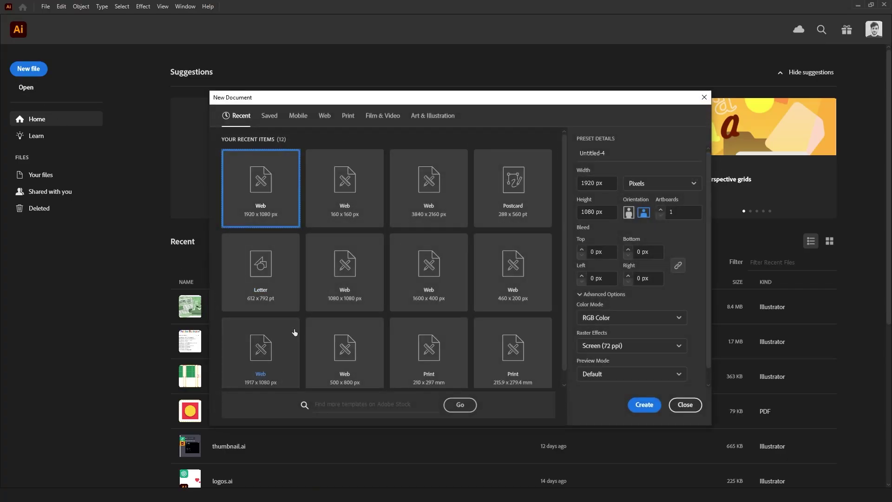
- Create the 1920 × 1080 px document from the New Document dialog
{"action": "left_click", "coordinate": [645, 404]}
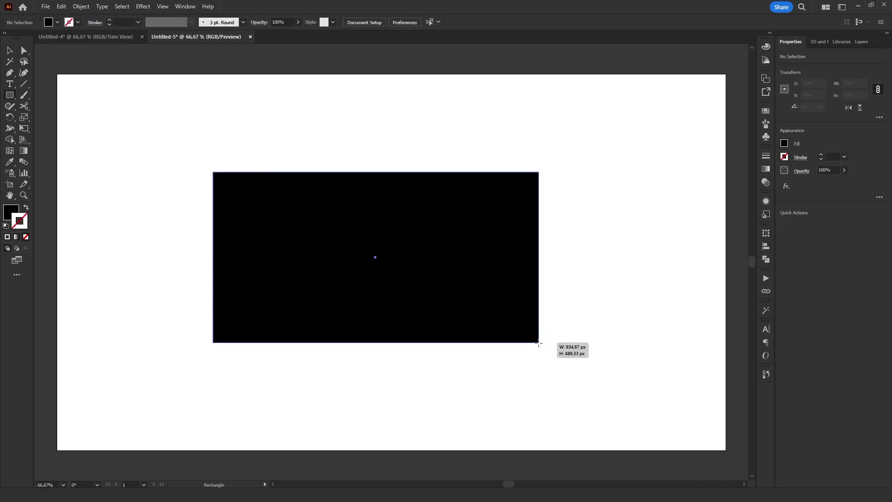
{"action": "type", "text": "pe Tool"}
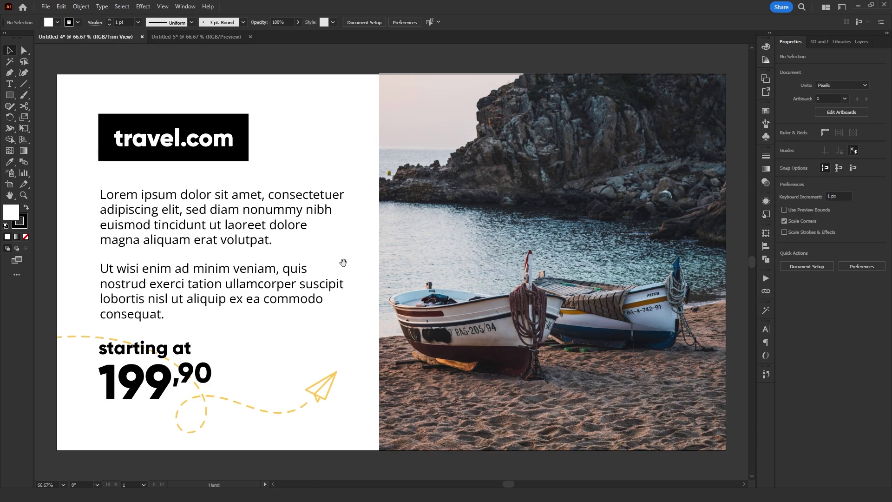
- Pan around the travel.com flyer layout to inspect it
{"action": "mouse_move", "coordinate": [343, 262]}
{"action": "left_mouse_down"}
{"action": "mouse_move", "coordinate": [445, 395]}
{"action": "mouse_move", "coordinate": [352, 252]}
{"action": "left_mouse_up"}
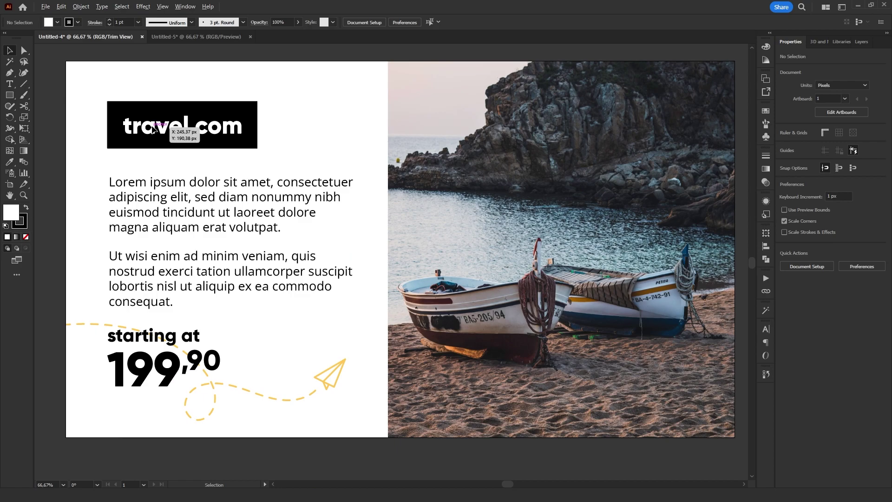
{"action": "scroll", "coordinate": [180, 139], "scroll_direction": "up", "scroll_amount": 3}
{"action": "scroll", "coordinate": [167, 132], "scroll_direction": "up", "scroll_amount": 2}
{"action": "scroll", "coordinate": [163, 129], "scroll_direction": "up", "scroll_amount": 1}
{"action": "scroll", "coordinate": [163, 129], "scroll_direction": "down", "scroll_amount": 3}
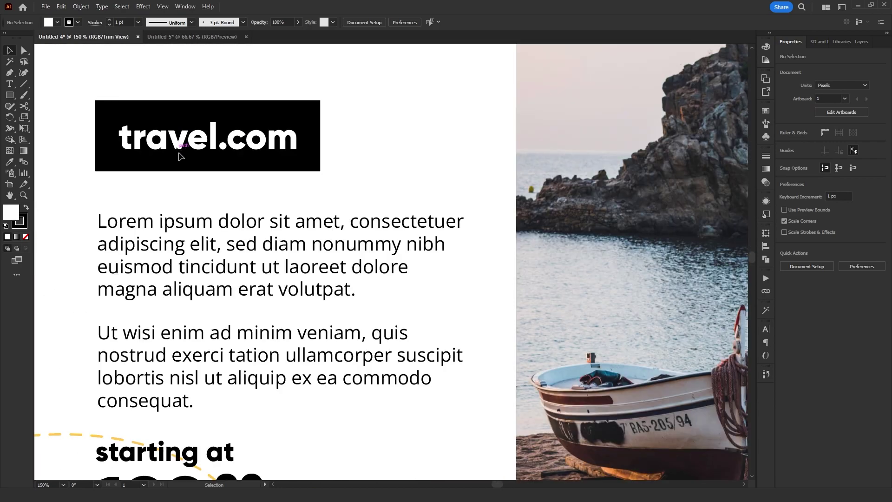
{"action": "scroll", "coordinate": [164, 129], "scroll_direction": "down", "scroll_amount": 2}
{"action": "scroll", "coordinate": [293, 358], "scroll_direction": "up", "scroll_amount": 3}
{"action": "scroll", "coordinate": [310, 343], "scroll_direction": "up", "scroll_amount": 2}
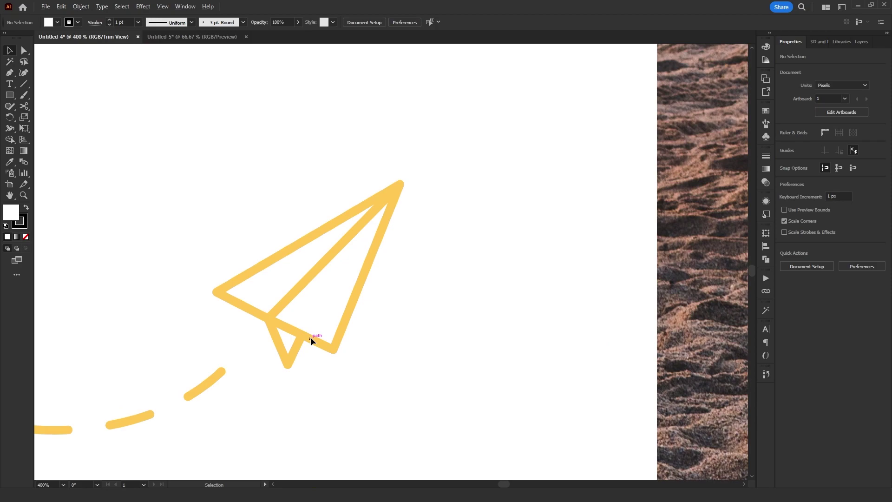
{"action": "scroll", "coordinate": [311, 337], "scroll_direction": "down", "scroll_amount": 2}
{"action": "scroll", "coordinate": [310, 337], "scroll_direction": "down", "scroll_amount": 2}
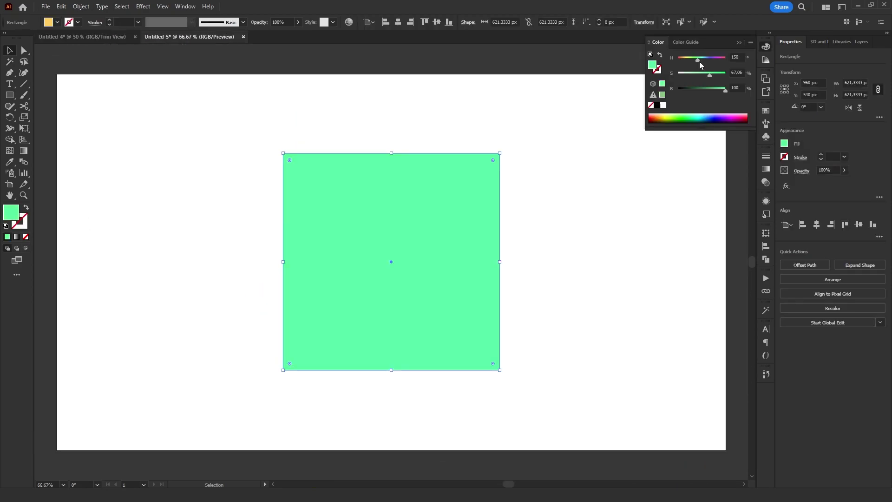
- Shift the square's fill toward purple, centre-align the squares, and intersect the circles
{"action": "mouse_move", "coordinate": [699, 62]}
{"action": "left_mouse_down"}
{"action": "mouse_move", "coordinate": [719, 63]}
{"action": "mouse_move", "coordinate": [708, 68]}
{"action": "left_mouse_up"}
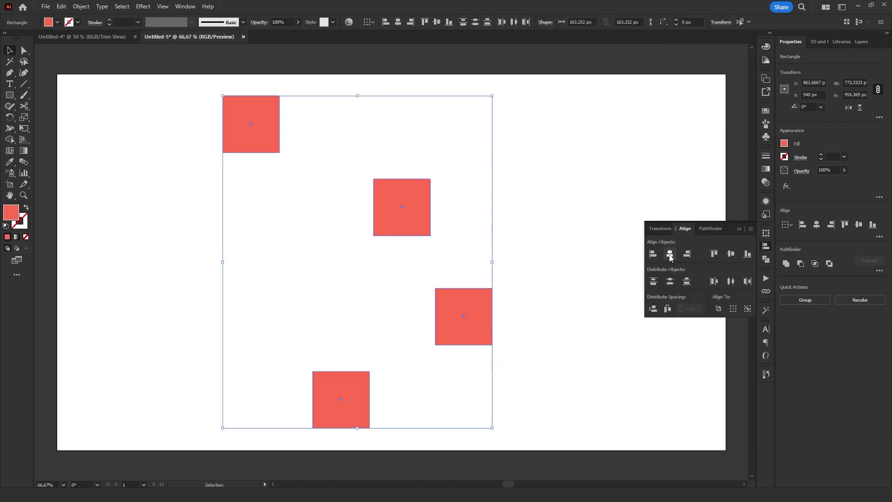
{"action": "left_click", "coordinate": [669, 255]}
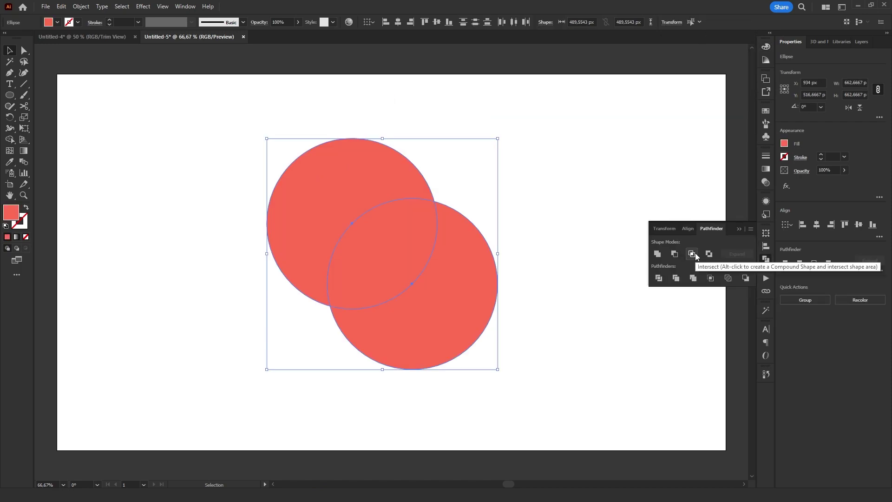
{"action": "left_click", "coordinate": [692, 254]}
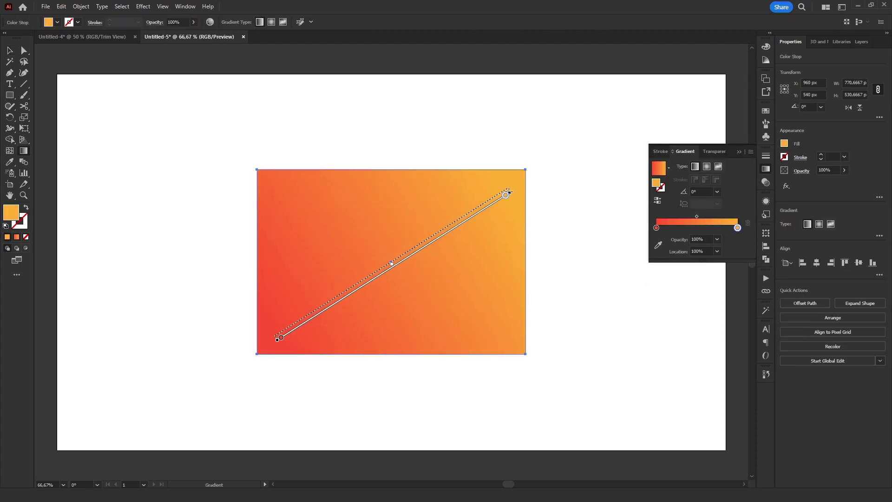
- Angle the gradient diagonally to the top-right and add a purple middle stop
{"action": "left_click_drag", "start_coordinate": [507, 192], "coordinate": [522, 174]}
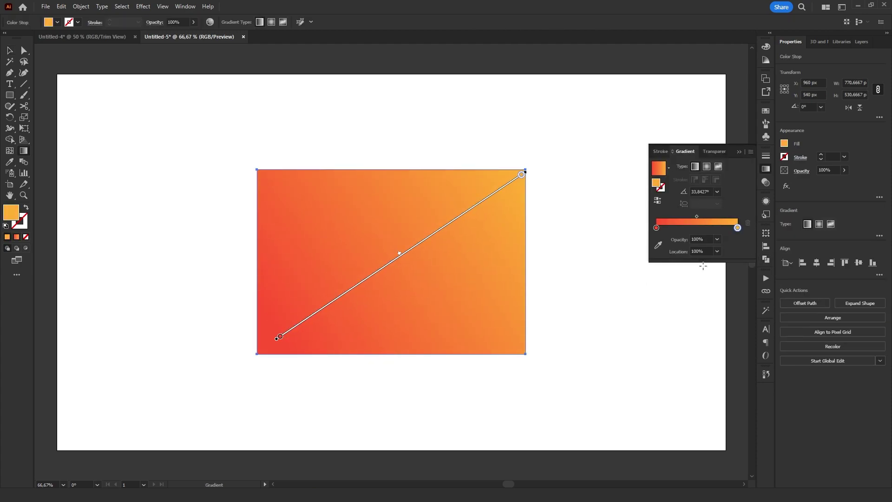
{"action": "left_click", "coordinate": [698, 228]}
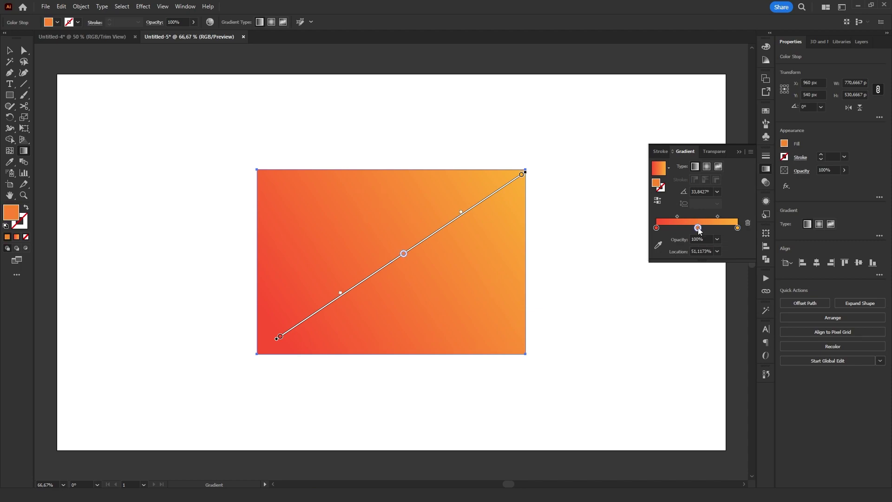
{"action": "double_click", "coordinate": [700, 229]}
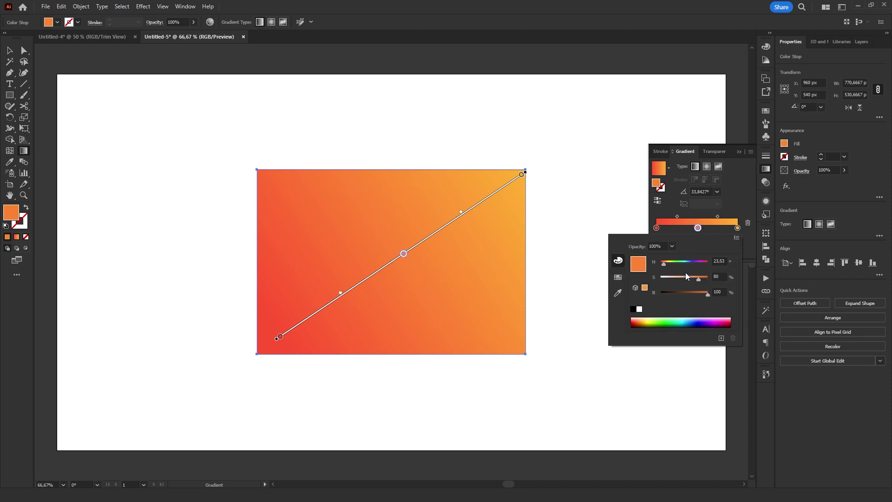
{"action": "left_click", "coordinate": [697, 261]}
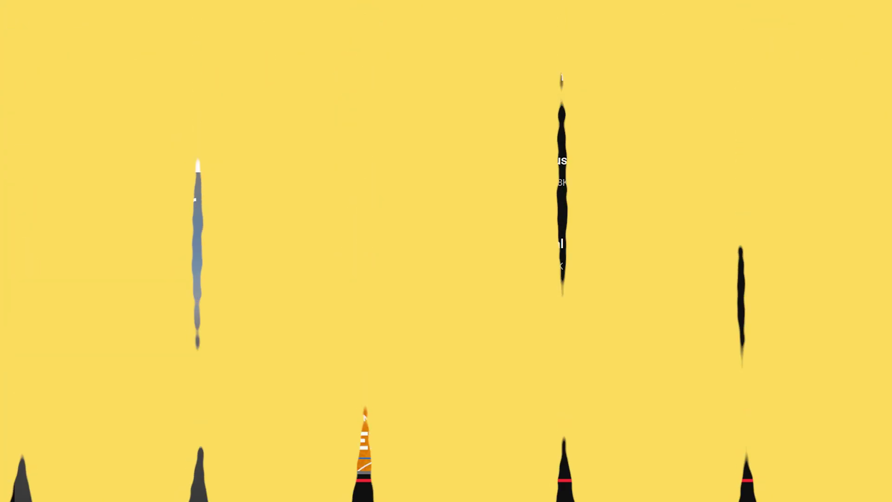
{"action": "type", "text": "How to cut out a shape"}
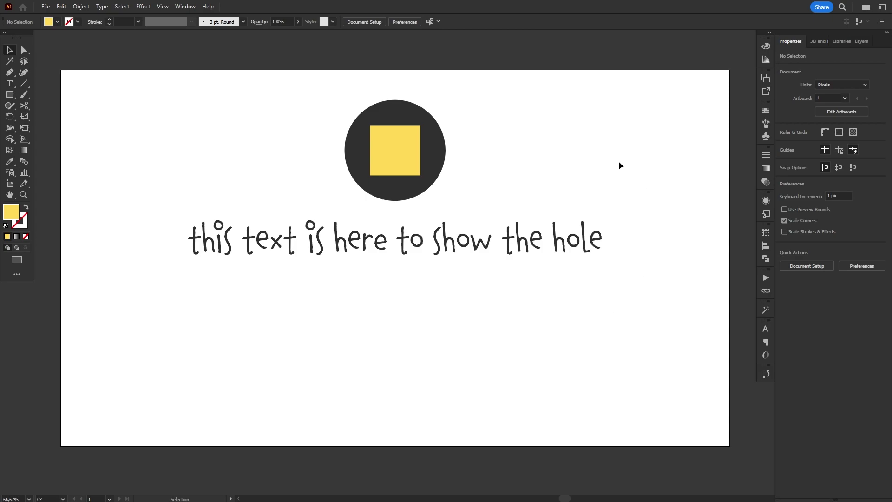
- Exclude the square from the circle with Pathfinder and drag the ring onto the text
{"action": "left_click_drag", "start_coordinate": [499, 101], "coordinate": [319, 177]}
{"action": "left_click", "coordinate": [765, 258]}
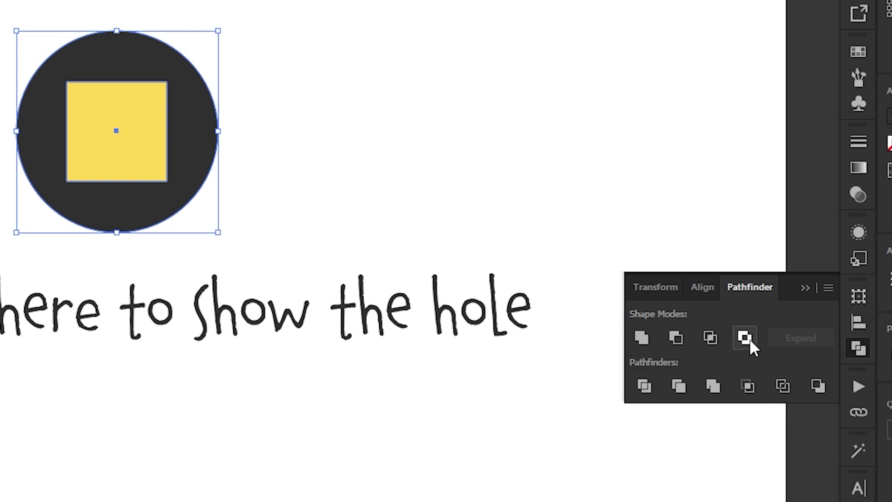
{"action": "left_click", "coordinate": [746, 338]}
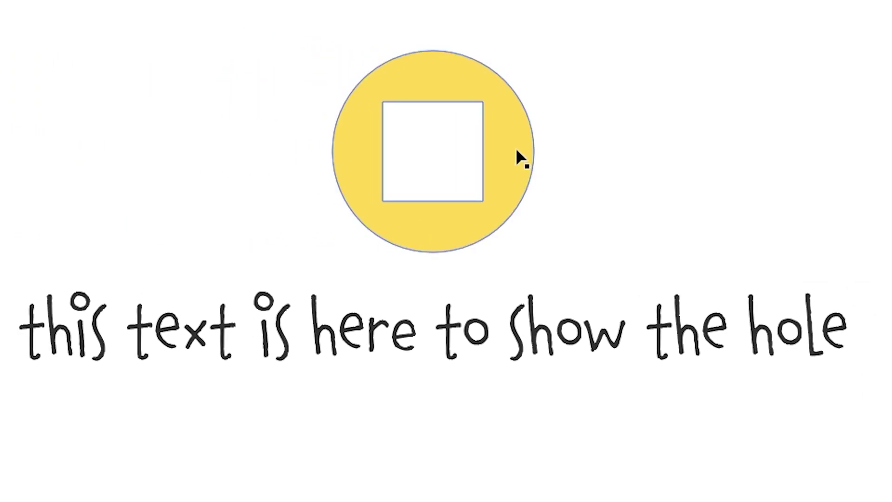
{"action": "mouse_move", "coordinate": [515, 147]}
{"action": "left_mouse_down"}
{"action": "mouse_move", "coordinate": [508, 328]}
{"action": "mouse_move", "coordinate": [567, 313]}
{"action": "left_mouse_up"}
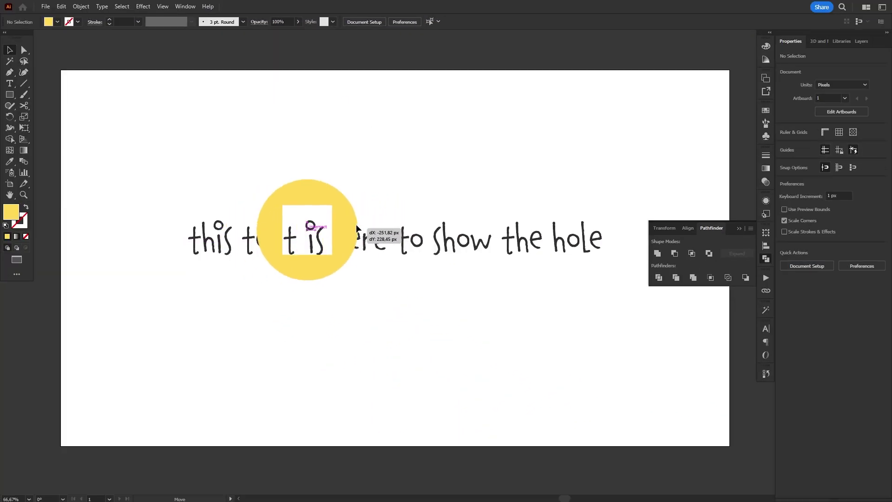
- Place the circle over the text and punch the square out with Shape Builder
{"action": "left_click_drag", "start_coordinate": [567, 312], "coordinate": [433, 162]}
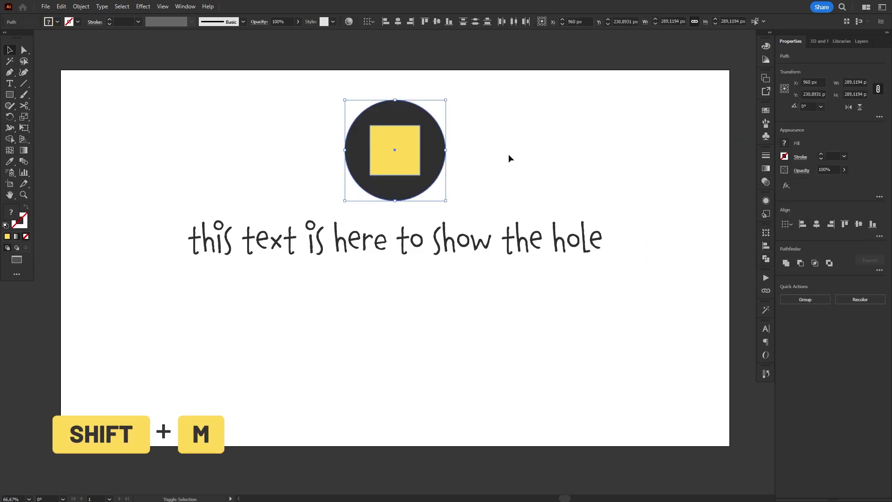
{"action": "key", "text": "shift+m"}
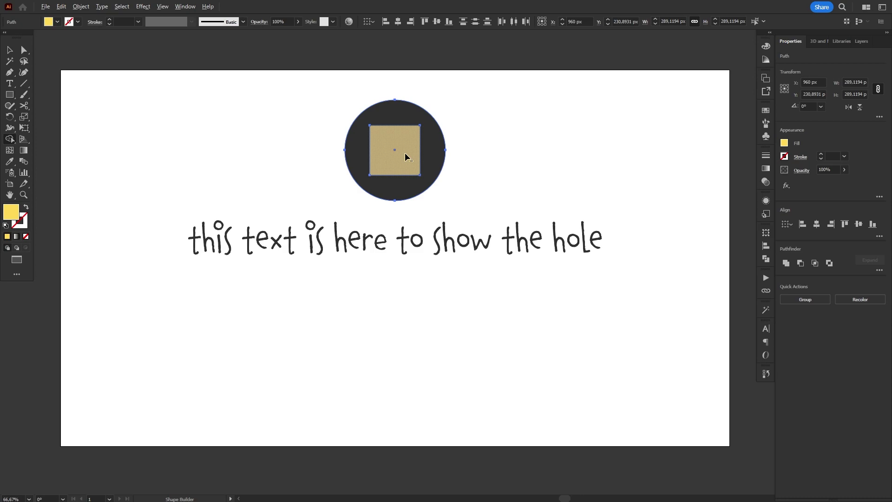
{"action": "left_click", "coordinate": [407, 157], "text": "alt"}
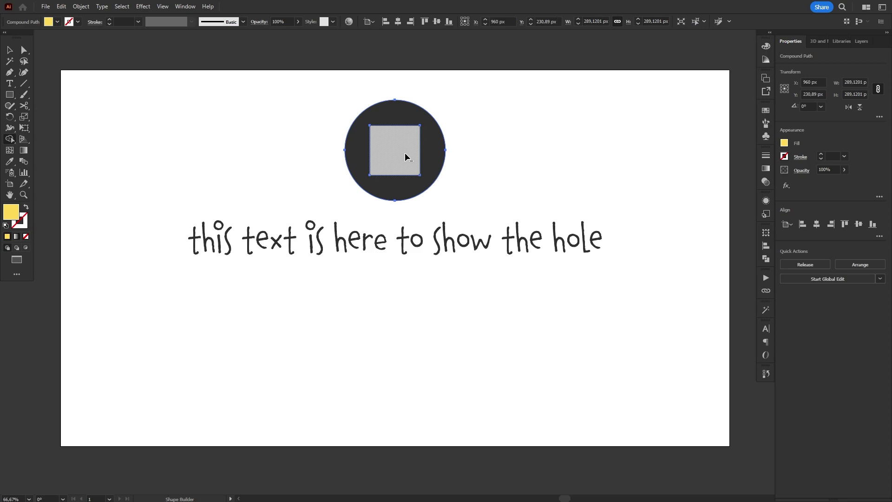
- Deselect, then move the holed circle down over the text
{"action": "key", "text": "v"}
{"action": "left_click", "coordinate": [486, 141]}
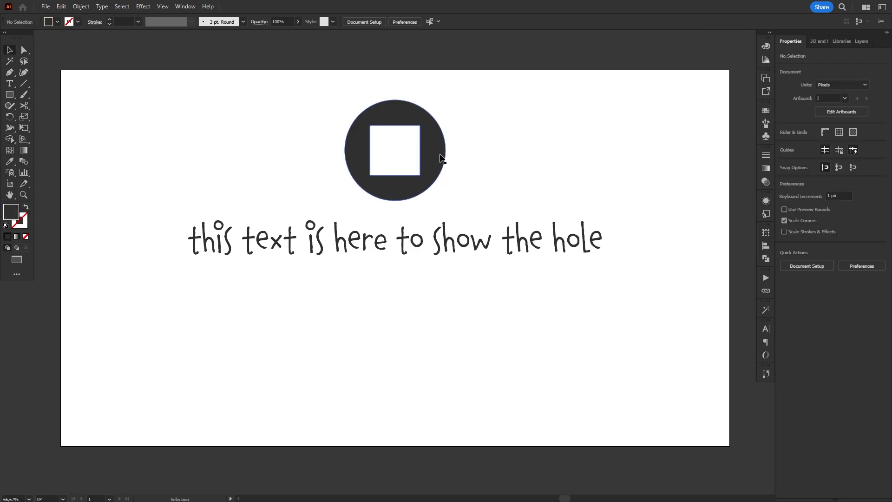
{"action": "mouse_move", "coordinate": [430, 154]}
{"action": "left_mouse_down"}
{"action": "mouse_move", "coordinate": [472, 217]}
{"action": "mouse_move", "coordinate": [327, 185]}
{"action": "left_mouse_up"}
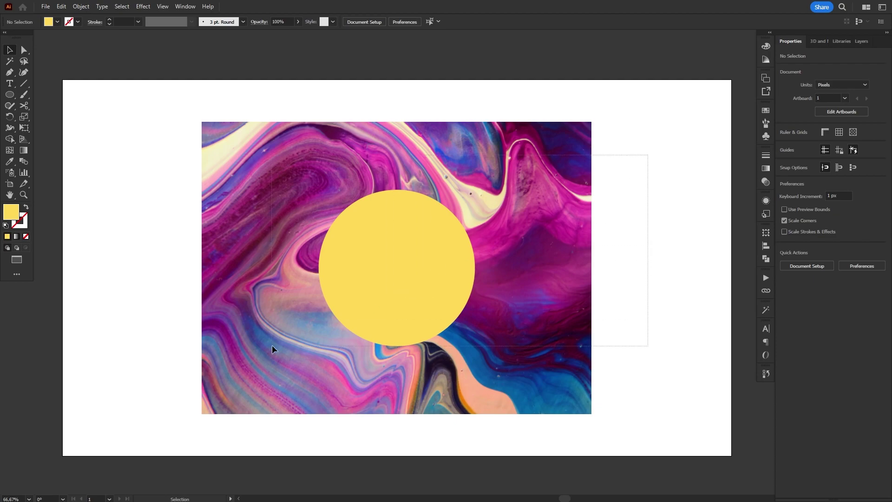
- Select the marbled image with the yellow circle and bring up their clipping options
{"action": "left_click_drag", "start_coordinate": [645, 157], "coordinate": [272, 344]}
{"action": "left_click", "coordinate": [765, 258]}
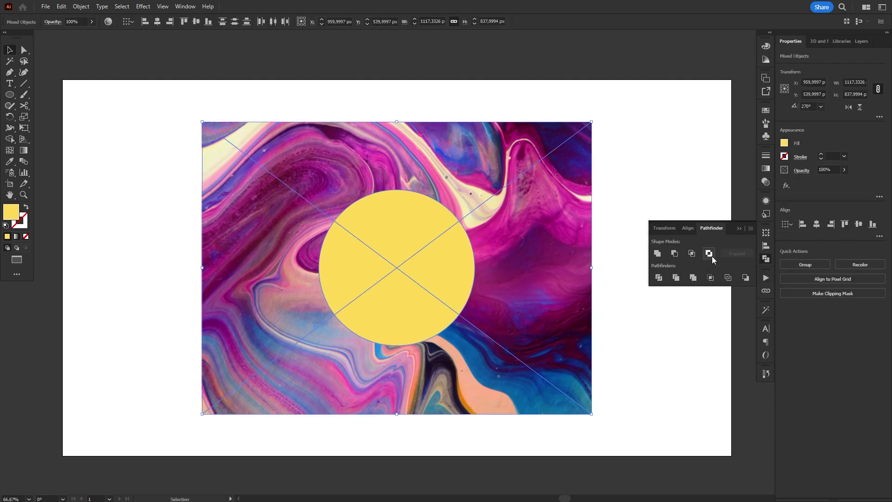
{"action": "left_click", "coordinate": [765, 262]}
{"action": "right_click", "coordinate": [518, 214]}
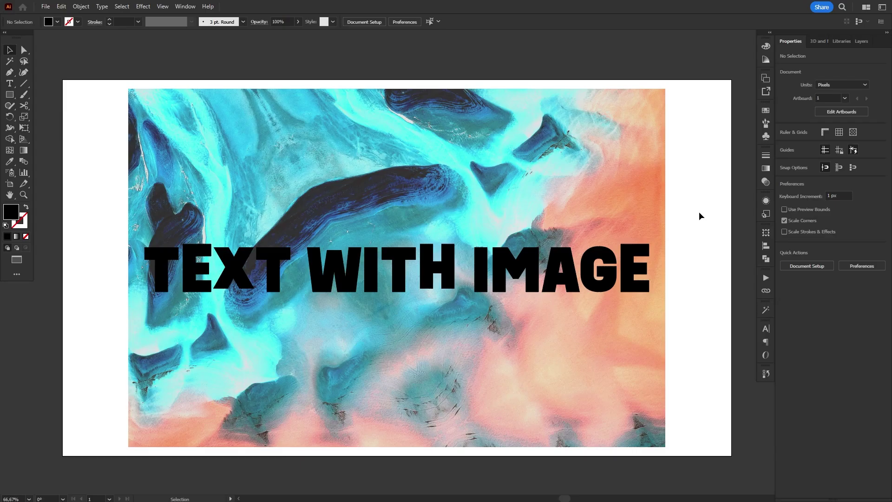
- Clip the background image to the text group, then undo the mask
{"action": "left_click", "coordinate": [645, 277]}
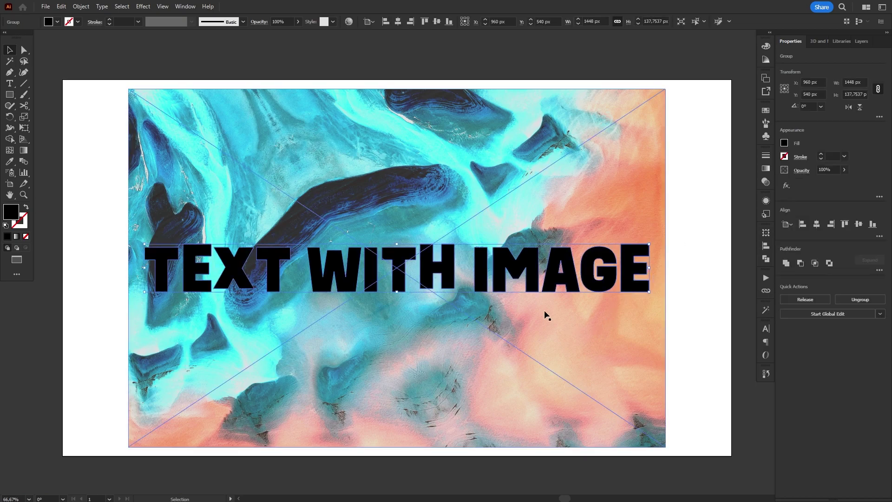
{"action": "left_click", "coordinate": [504, 161], "text": "shift"}
{"action": "right_click", "coordinate": [529, 150]}
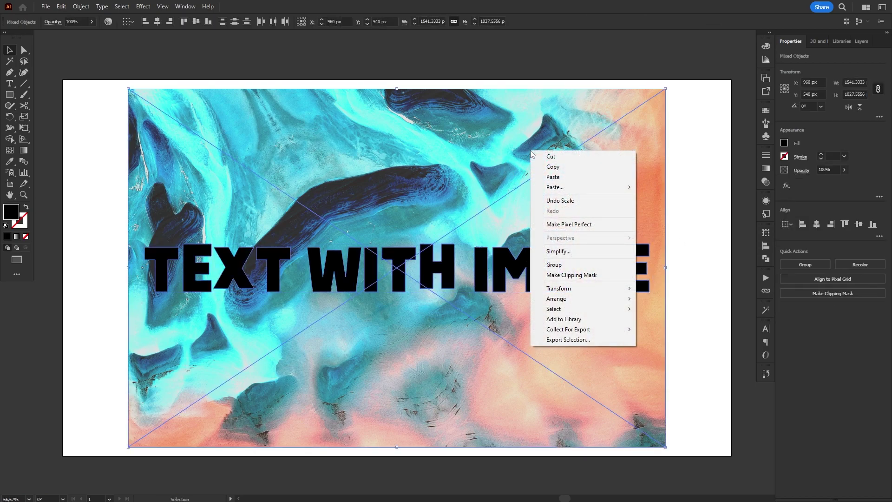
{"action": "left_click", "coordinate": [577, 276]}
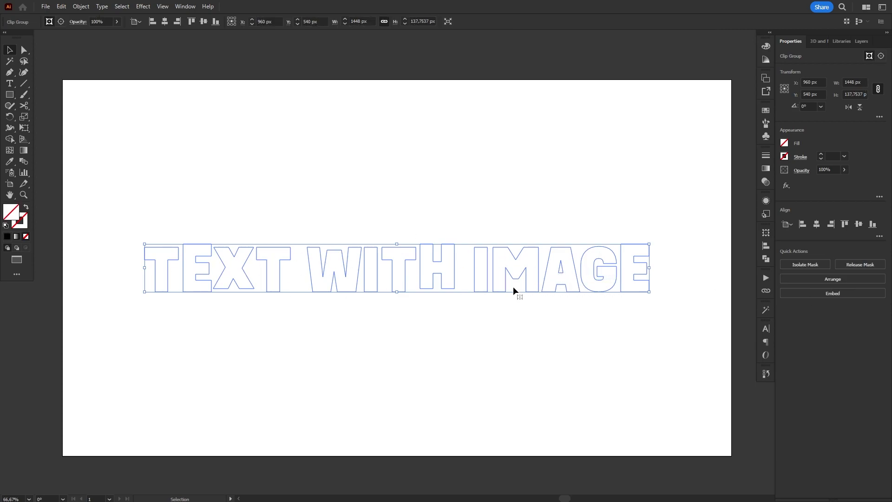
{"action": "key", "text": "ctrl+z"}
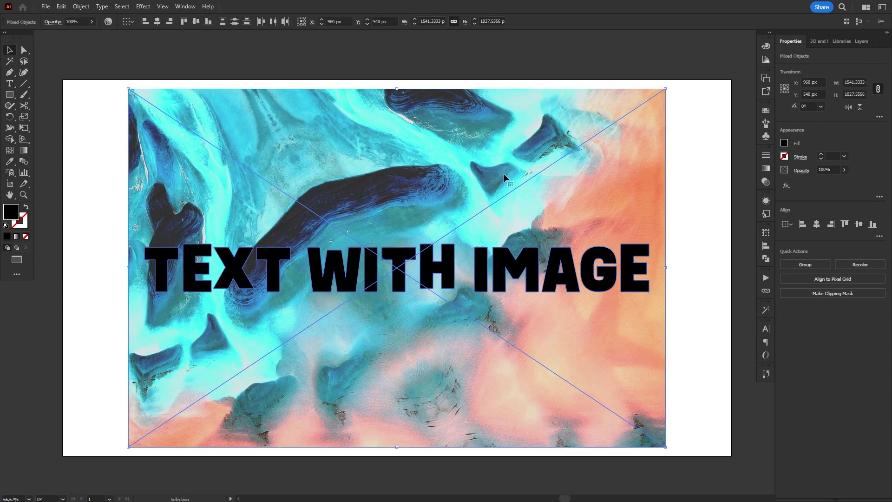
- Inspect letters E, A and I, then make the whole text one compound path
{"action": "left_click", "coordinate": [701, 183]}
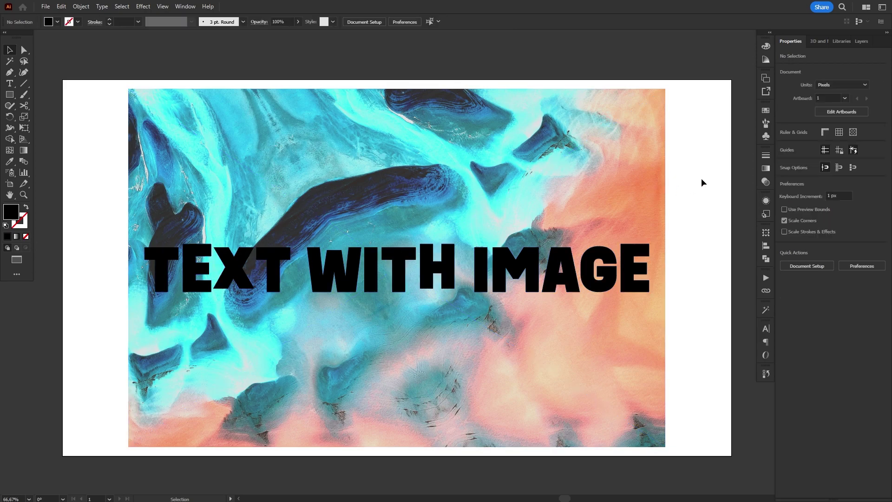
{"action": "key", "text": "a"}
{"action": "left_click", "coordinate": [631, 275]}
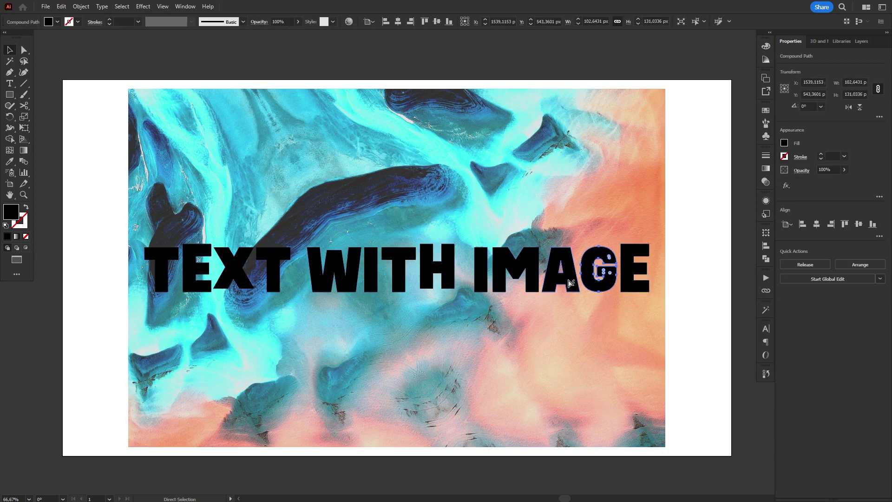
{"action": "left_click", "coordinate": [560, 272]}
{"action": "left_click", "coordinate": [481, 268]}
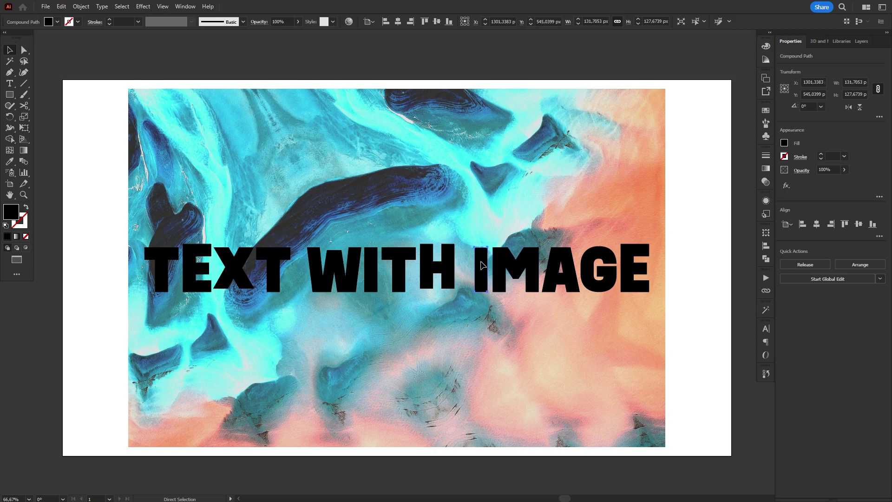
{"action": "key", "text": "v"}
{"action": "left_click", "coordinate": [707, 273]}
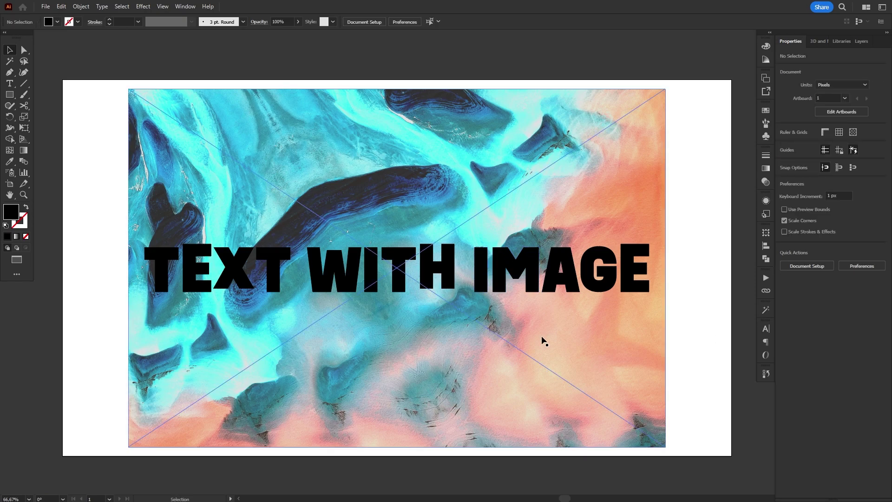
{"action": "left_click", "coordinate": [570, 287]}
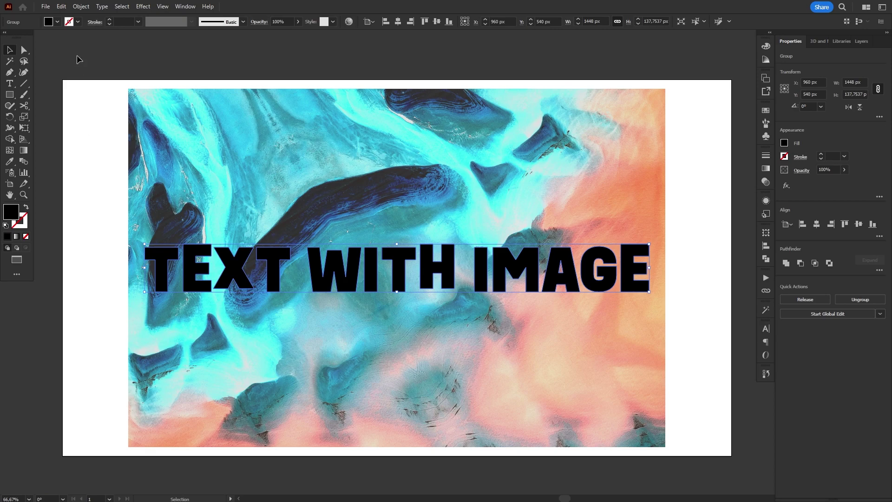
{"action": "left_click", "coordinate": [81, 6]}
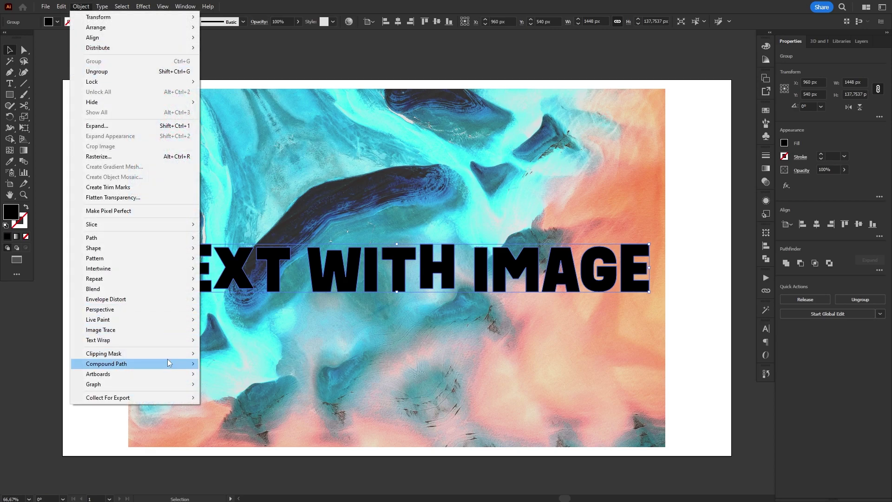
{"action": "mouse_move", "coordinate": [106, 364]}
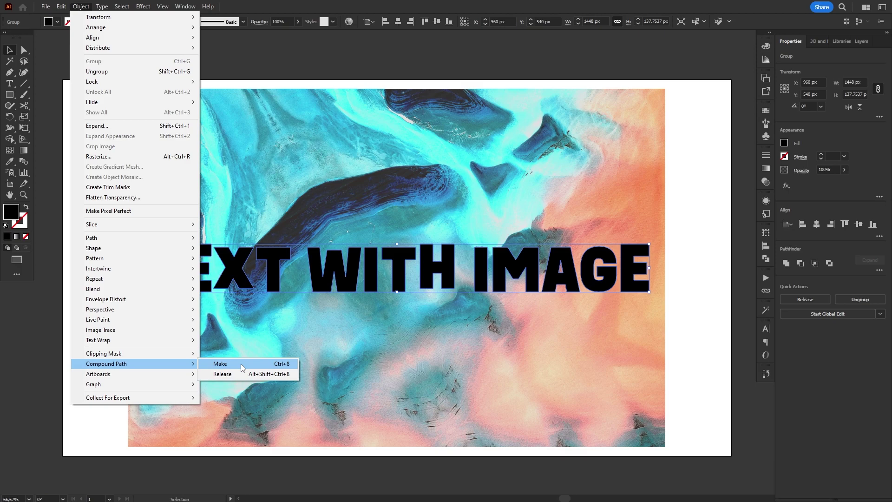
{"action": "left_click", "coordinate": [241, 364]}
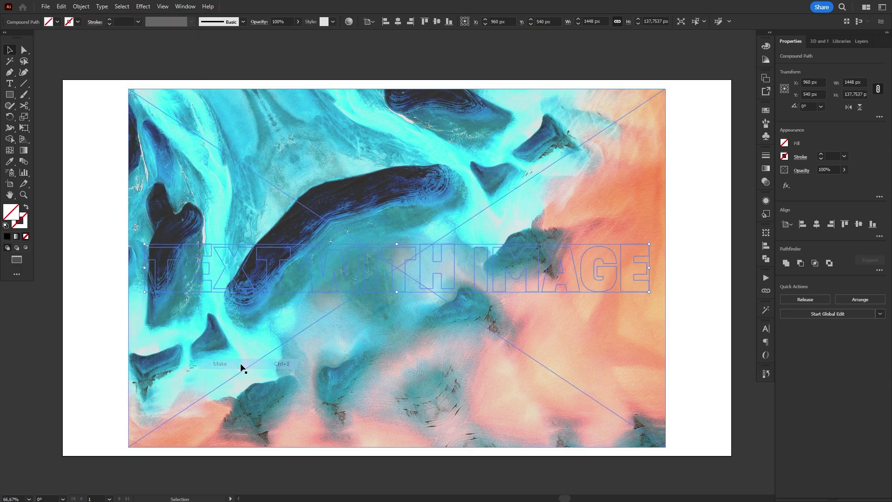
- Clip the image inside the compound text letters and deselect
{"action": "left_click", "coordinate": [632, 168], "text": "shift"}
{"action": "right_click", "coordinate": [613, 164]}
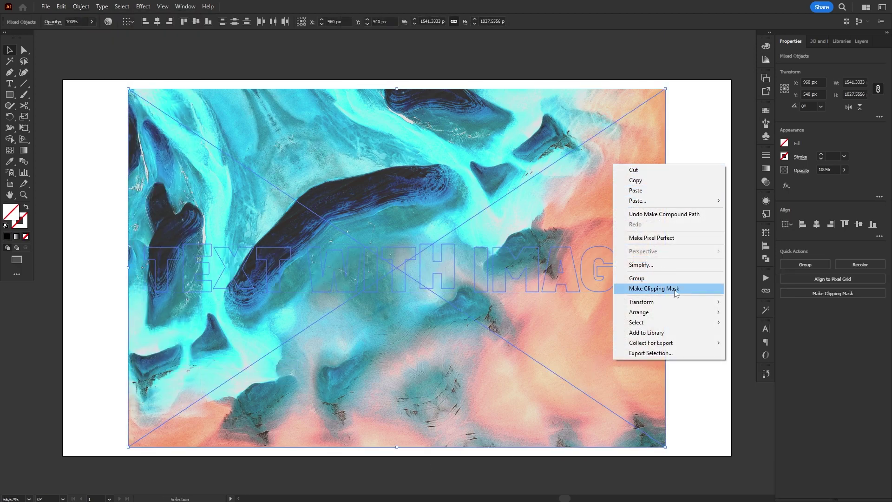
{"action": "left_click", "coordinate": [654, 289]}
{"action": "left_click", "coordinate": [658, 362]}
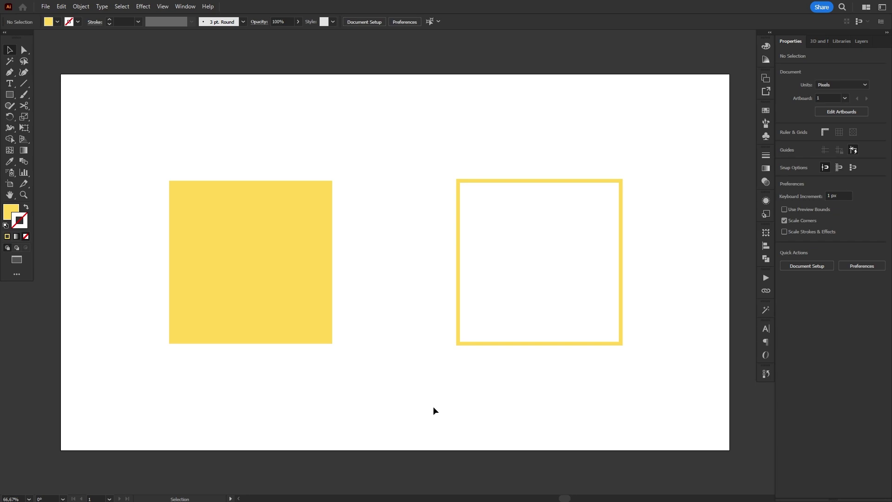
{"action": "left_click", "coordinate": [272, 265]}
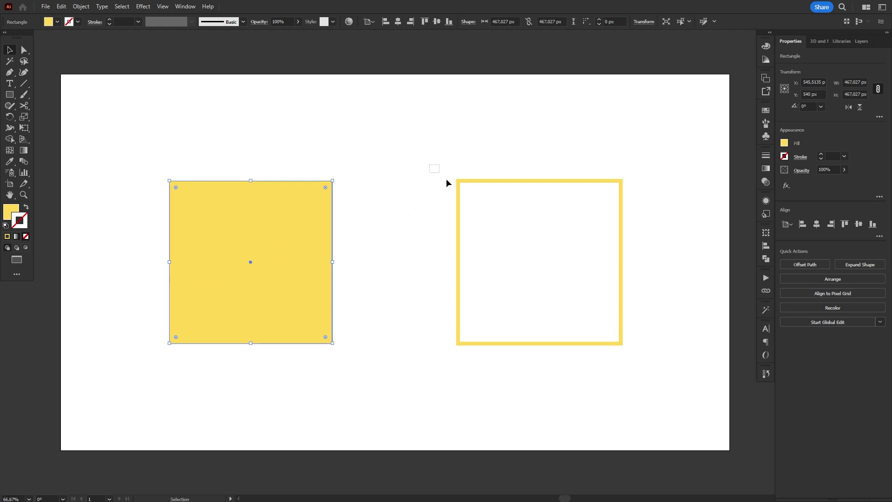
{"action": "left_click_drag", "start_coordinate": [449, 183], "coordinate": [495, 229]}
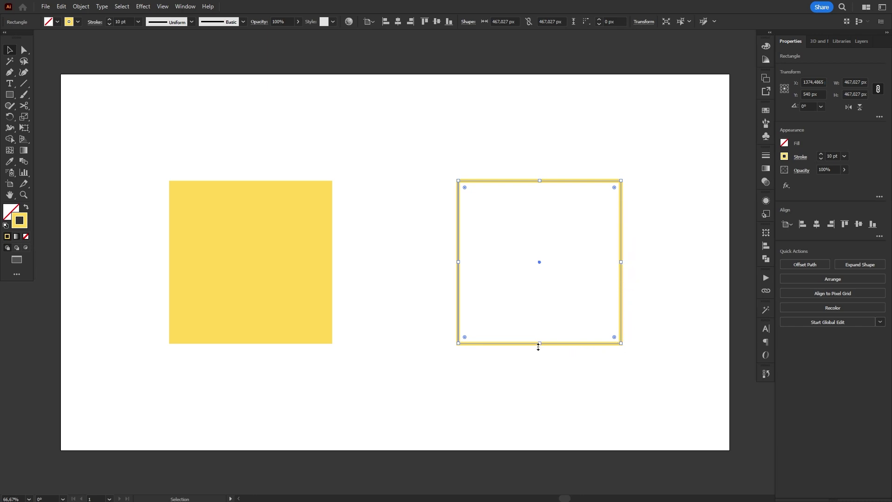
{"action": "left_click", "coordinate": [394, 402]}
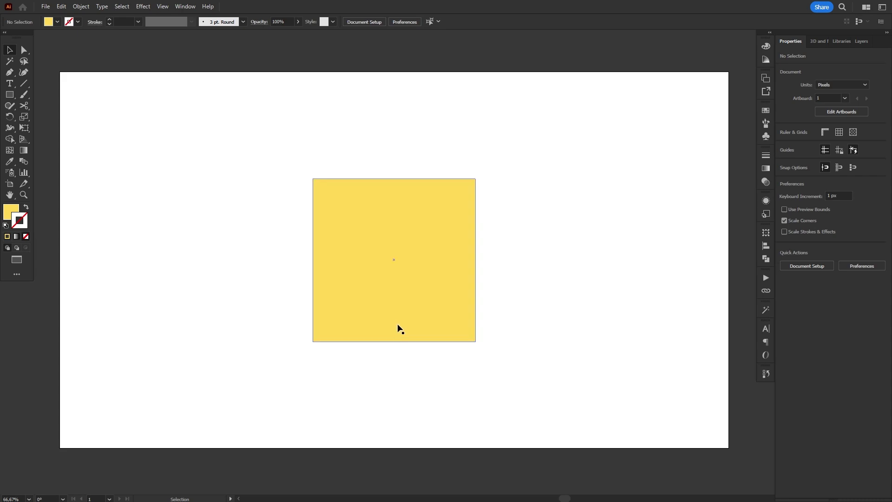
- Briefly turn the yellow square's fill green with the Color panel
{"action": "left_click", "coordinate": [400, 325]}
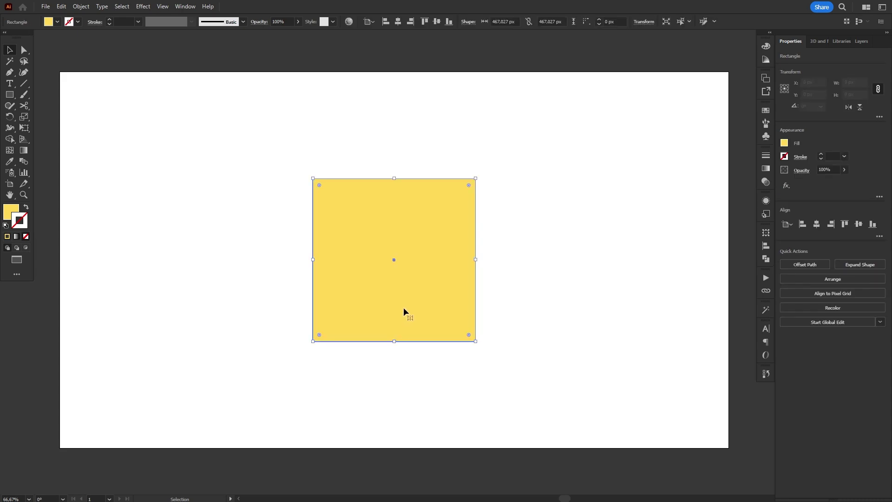
{"action": "left_click", "coordinate": [766, 46]}
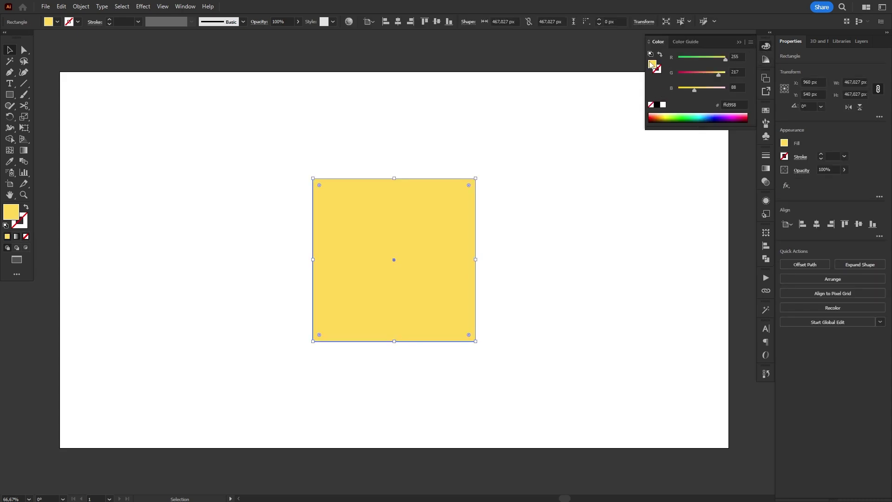
{"action": "left_click_drag", "start_coordinate": [725, 59], "coordinate": [700, 60]}
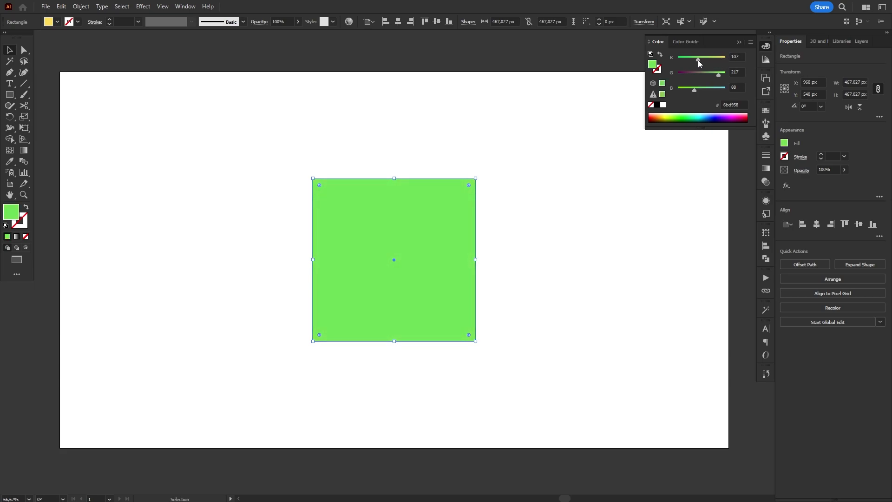
{"action": "left_click", "coordinate": [754, 42]}
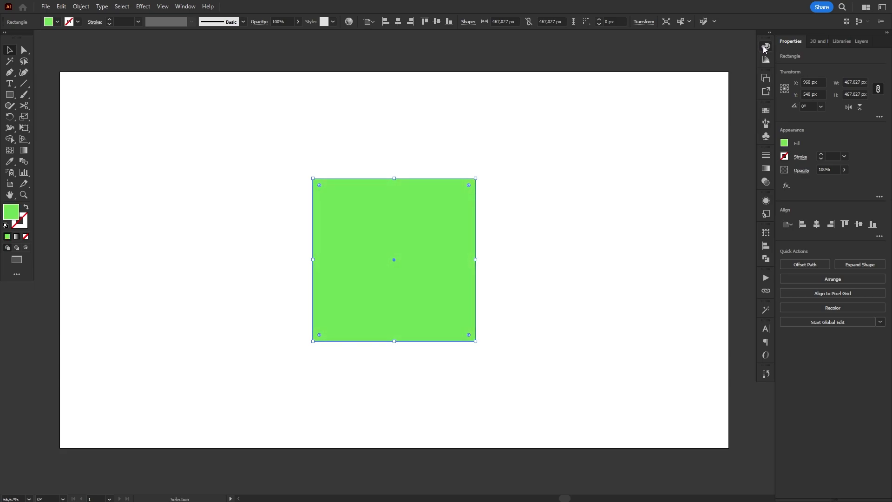
- Fill the square with an orange swatch and close the Swatches panel
{"action": "left_click", "coordinate": [785, 144]}
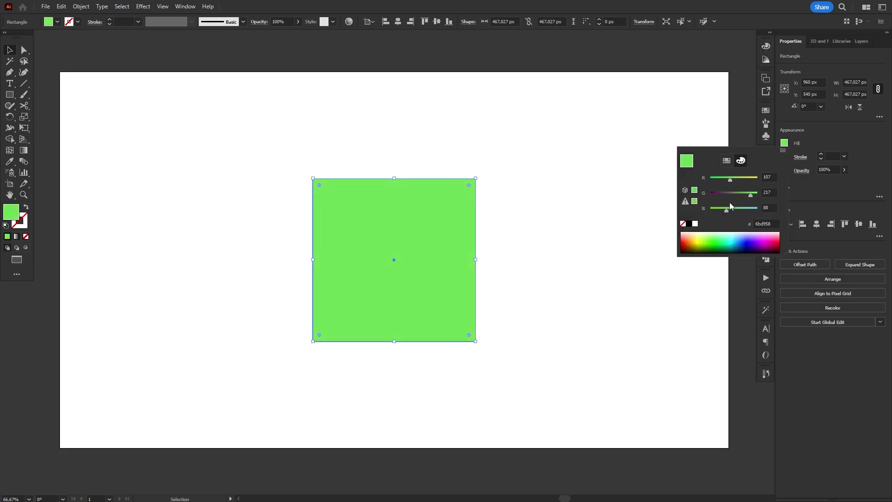
{"action": "left_click", "coordinate": [766, 110]}
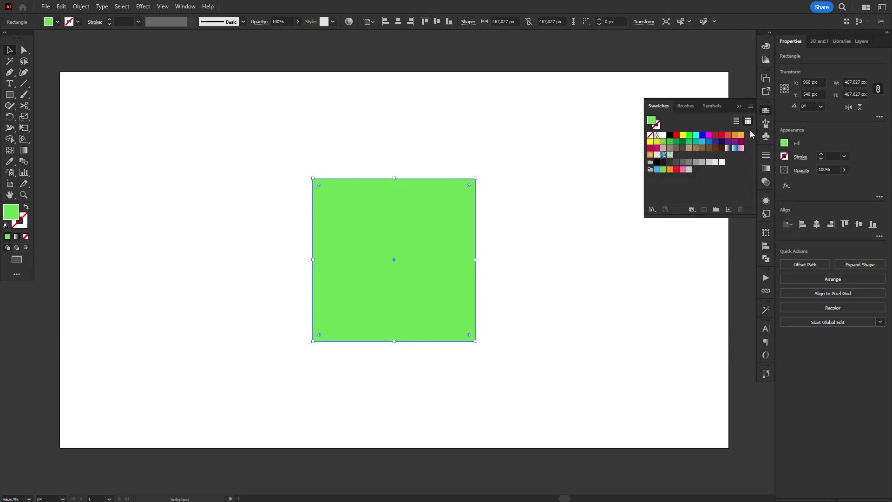
{"action": "left_click", "coordinate": [730, 140]}
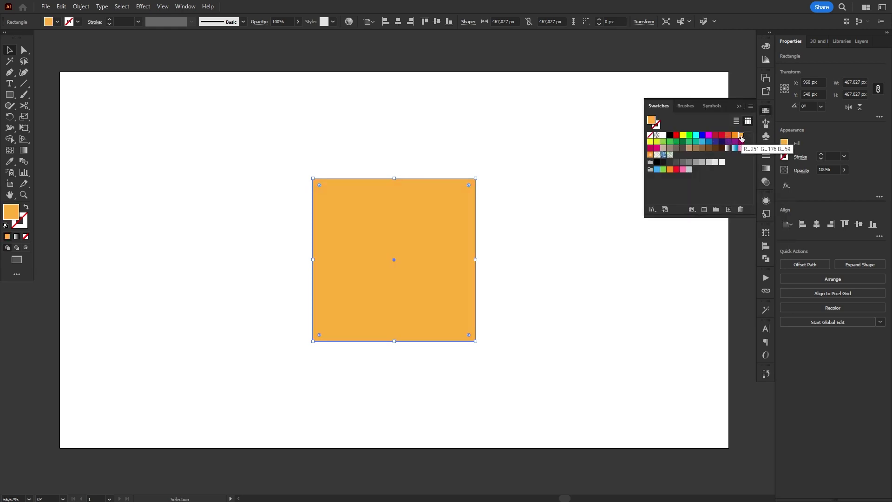
{"action": "left_click", "coordinate": [766, 112]}
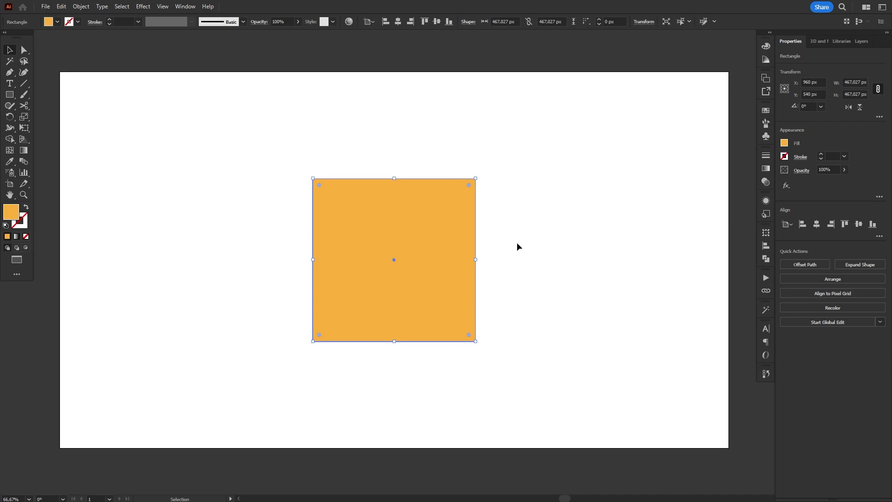
- Brighten the orange fill in the Color Picker and show the Appearance panel
{"action": "double_click", "coordinate": [14, 215]}
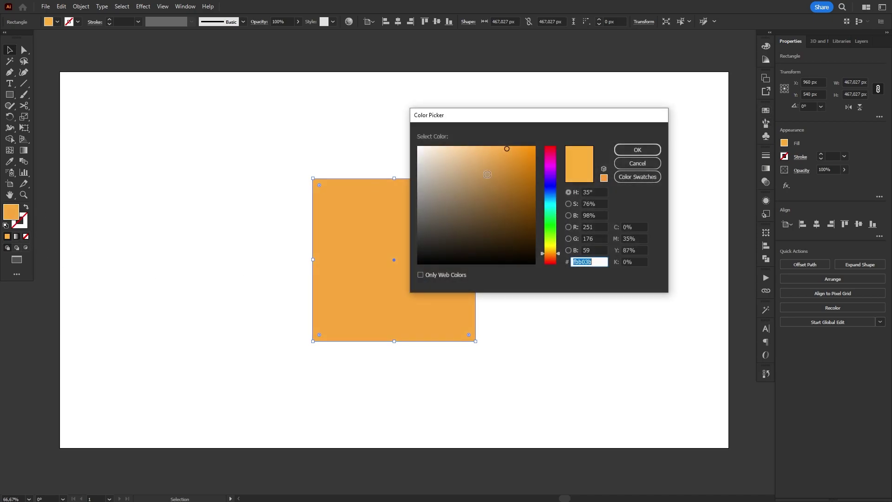
{"action": "mouse_move", "coordinate": [521, 166]}
{"action": "left_mouse_down"}
{"action": "mouse_move", "coordinate": [527, 209]}
{"action": "mouse_move", "coordinate": [513, 148]}
{"action": "left_mouse_up"}
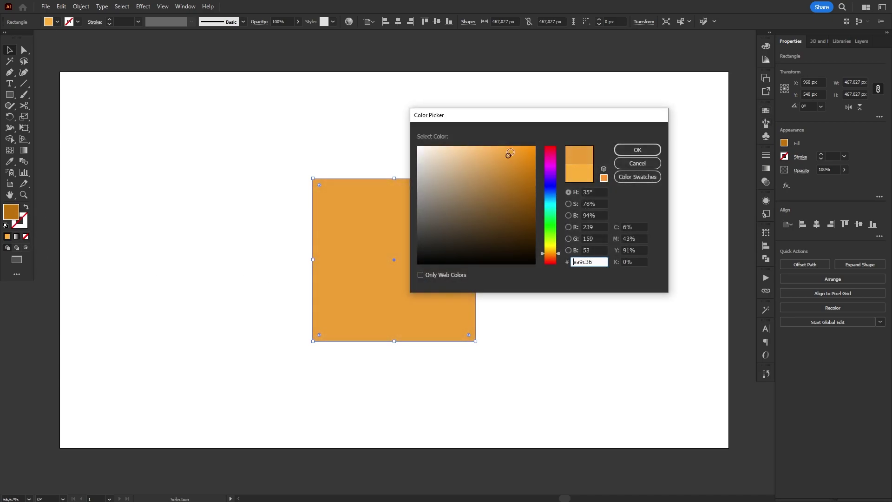
{"action": "left_click", "coordinate": [638, 150]}
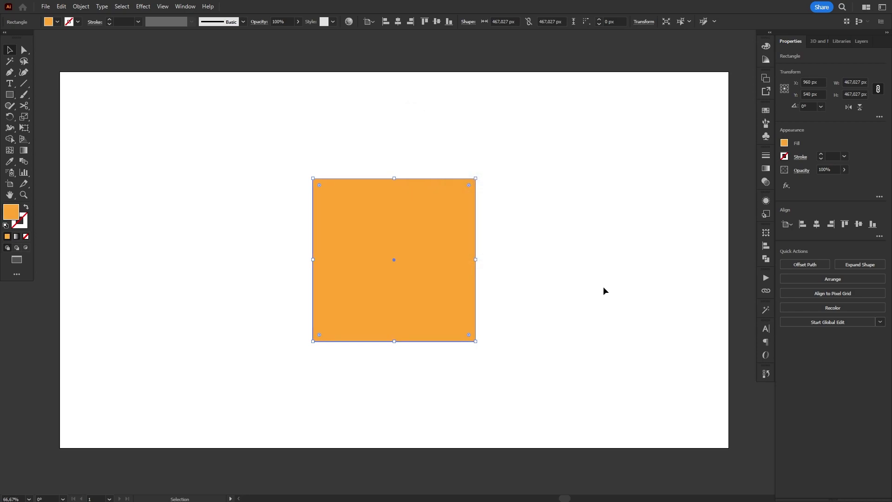
{"action": "left_click", "coordinate": [766, 201]}
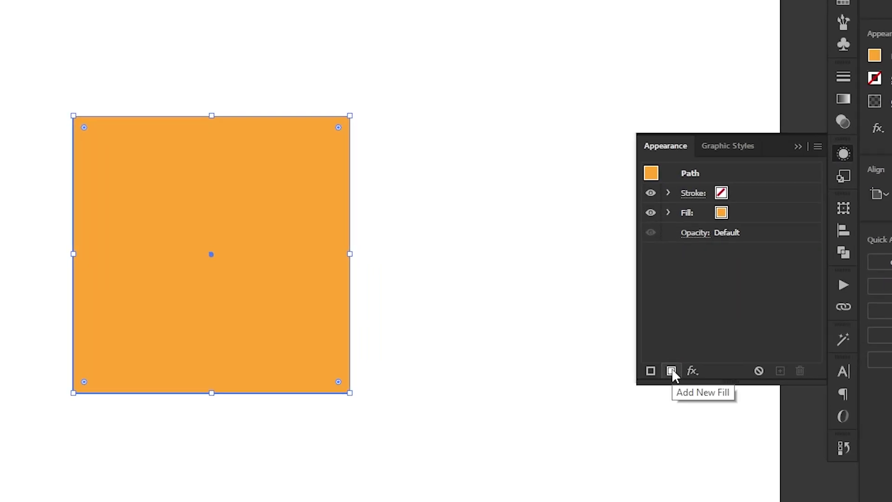
- Add a second fill to the square and make it red
{"action": "left_click", "coordinate": [671, 371]}
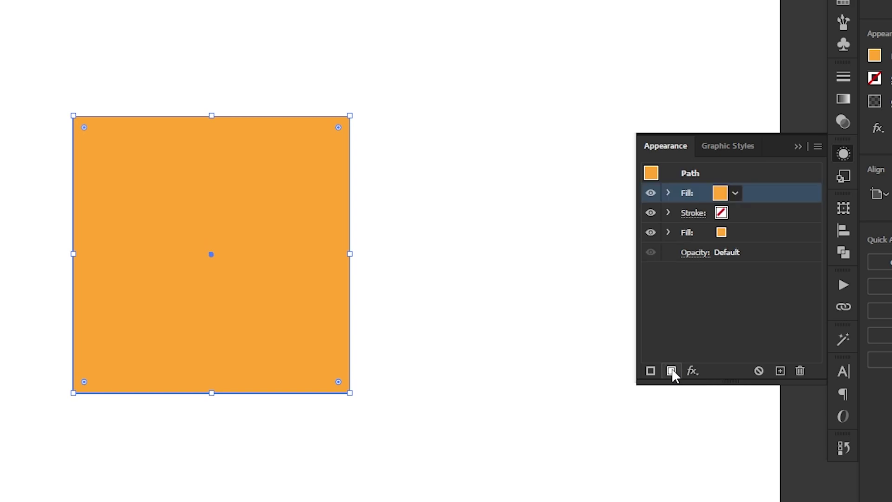
{"action": "left_click", "coordinate": [735, 193]}
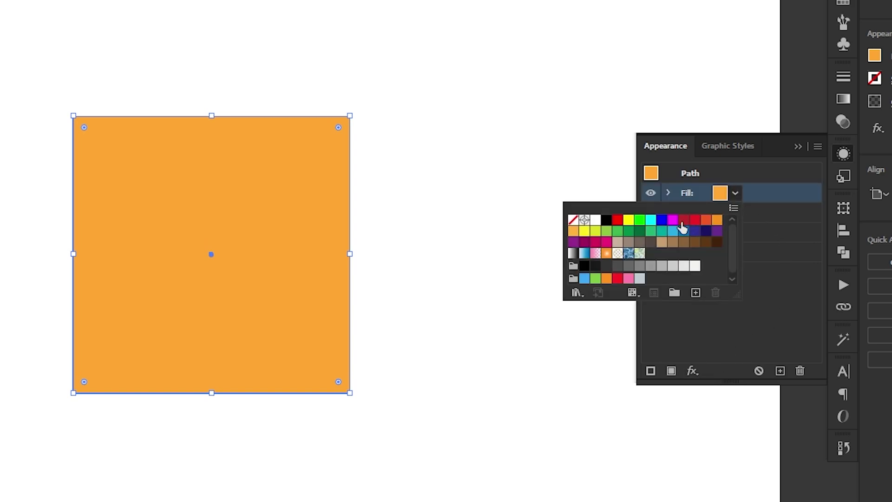
{"action": "left_click", "coordinate": [683, 223]}
{"action": "left_click", "coordinate": [770, 296]}
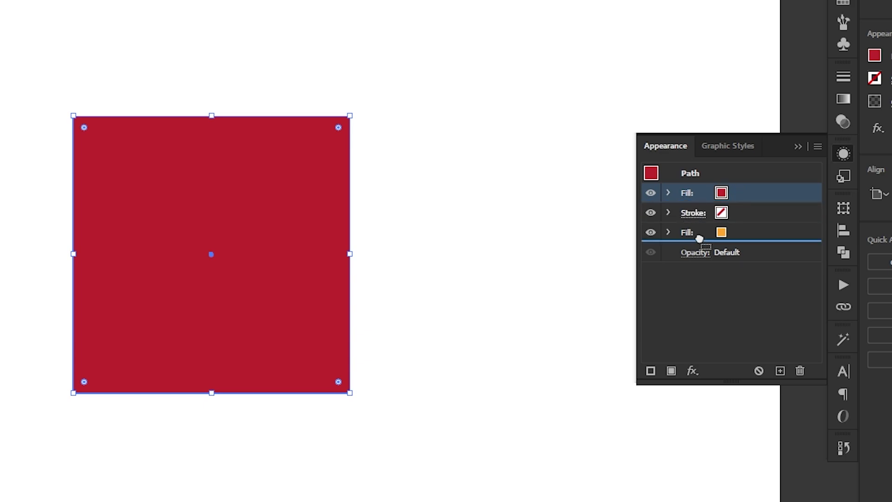
- Move the red fill below the orange one and expand both fill rows
{"action": "left_click_drag", "start_coordinate": [690, 194], "coordinate": [701, 239]}
{"action": "left_click", "coordinate": [698, 232]}
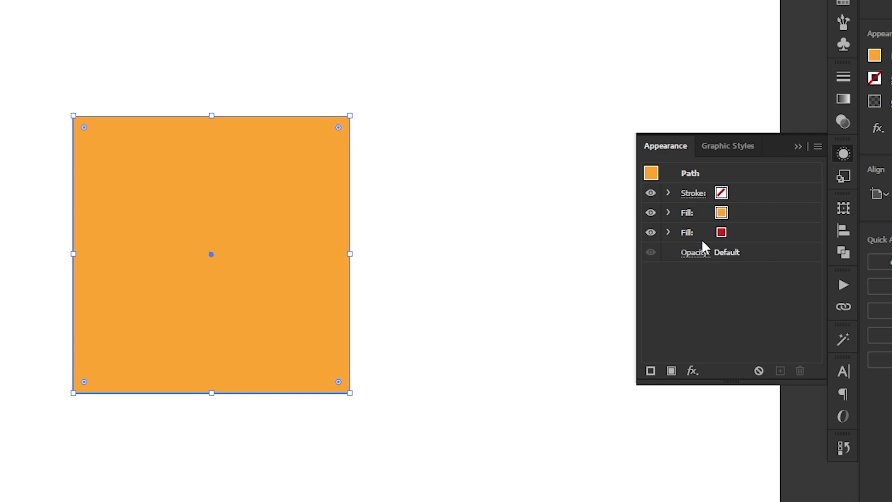
{"action": "left_click", "coordinate": [670, 210]}
{"action": "left_click", "coordinate": [670, 249]}
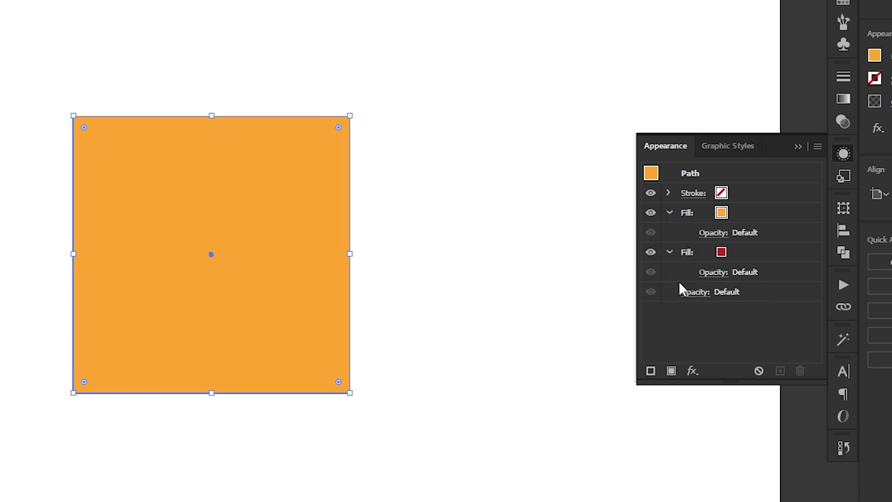
- Apply a -50 px Offset Path effect to the orange fill
{"action": "left_click", "coordinate": [685, 216]}
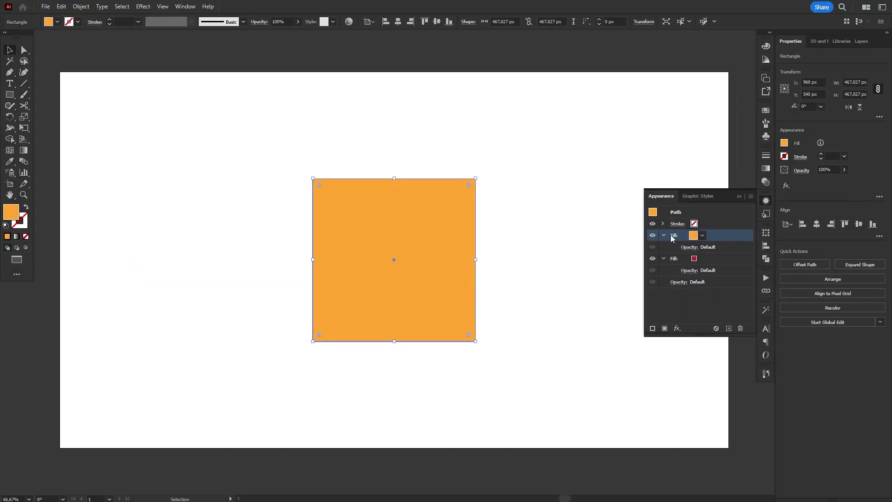
{"action": "left_click", "coordinate": [679, 328]}
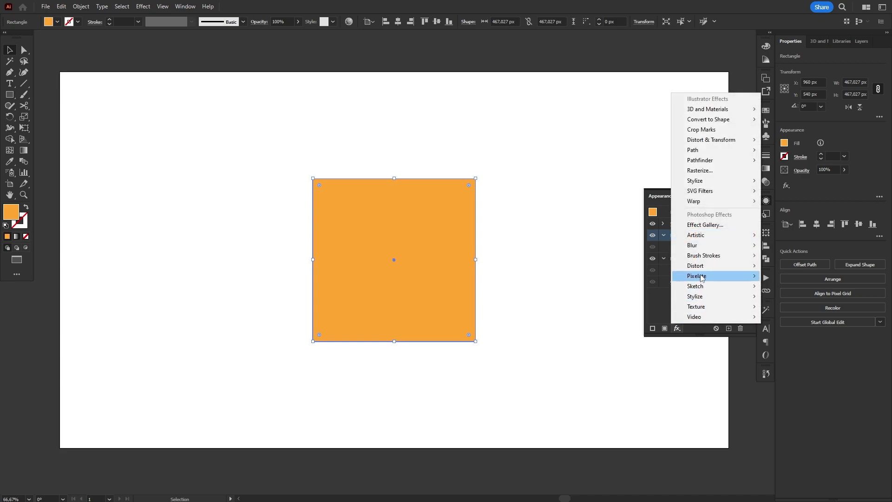
{"action": "mouse_move", "coordinate": [693, 150]}
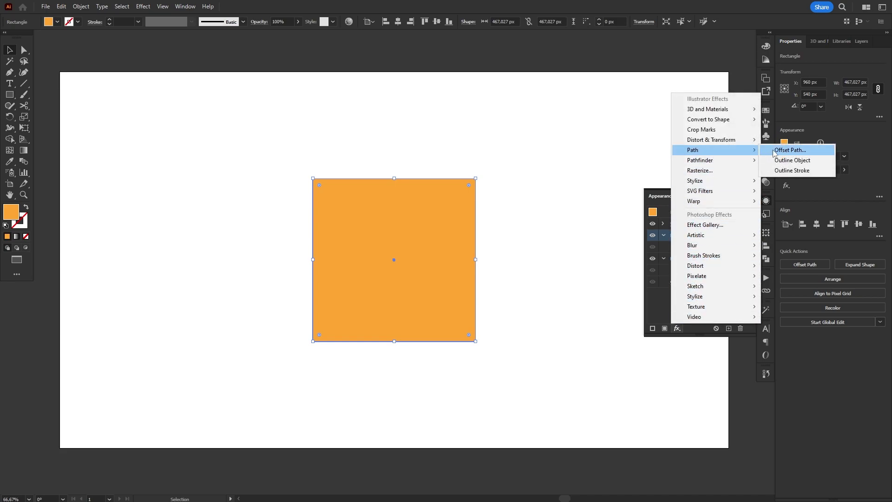
{"action": "left_click", "coordinate": [779, 152]}
{"action": "type", "text": "-40-50"}
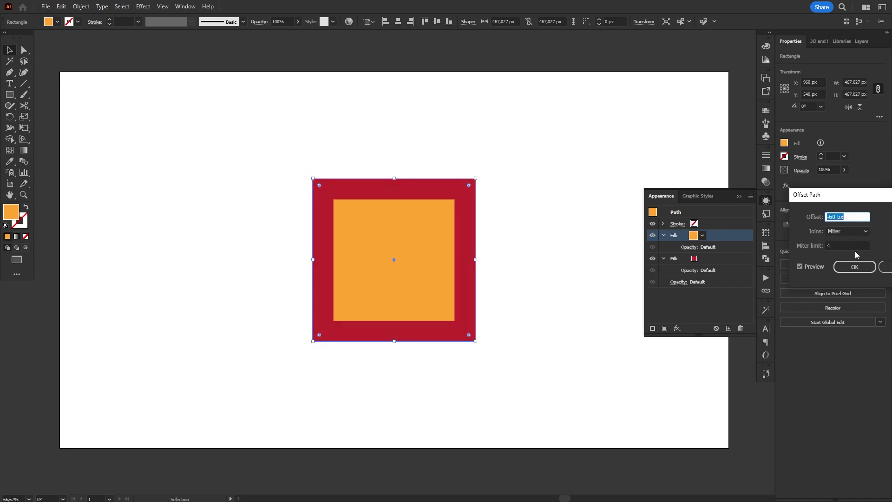
{"action": "left_click", "coordinate": [855, 266]}
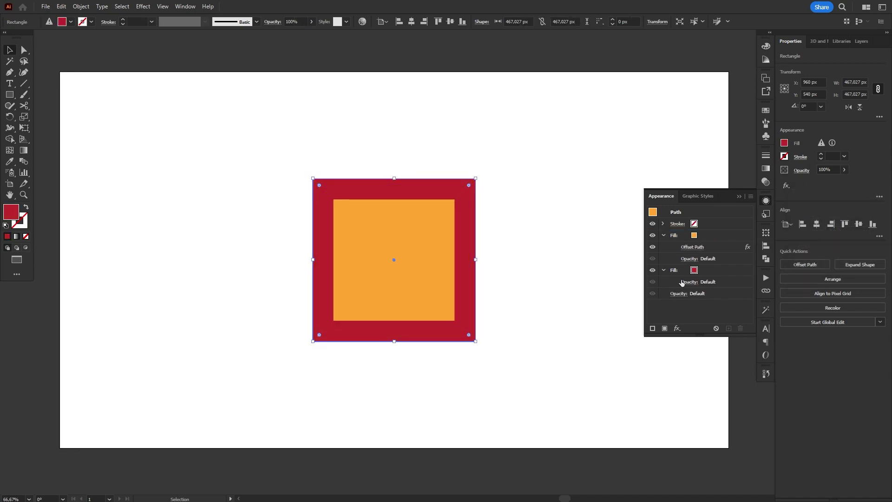
- Add a darkness-based drop shadow to the orange fill
{"action": "left_click", "coordinate": [673, 235]}
{"action": "left_click", "coordinate": [677, 328]}
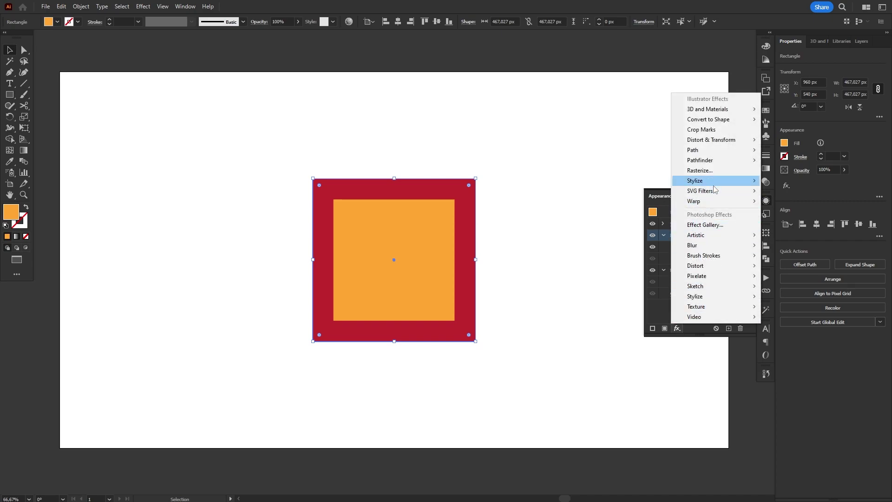
{"action": "mouse_move", "coordinate": [695, 181]}
{"action": "left_click", "coordinate": [793, 180]}
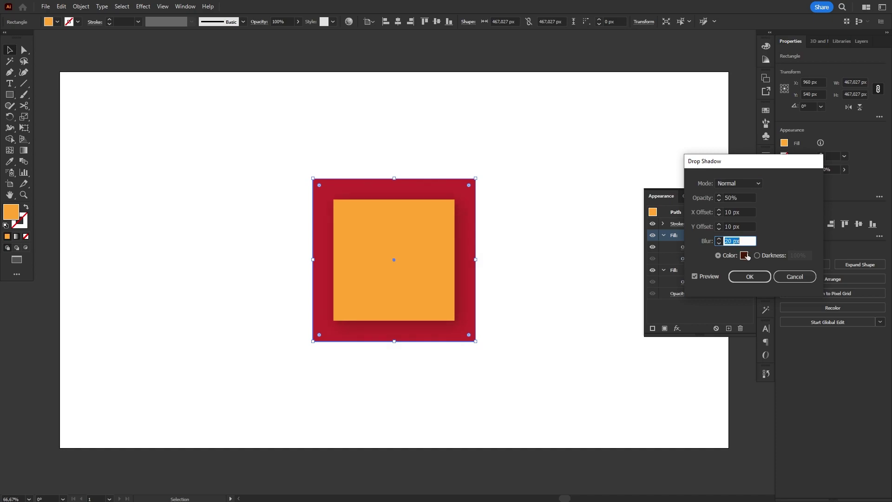
{"action": "left_click", "coordinate": [756, 255]}
{"action": "left_click", "coordinate": [750, 276]}
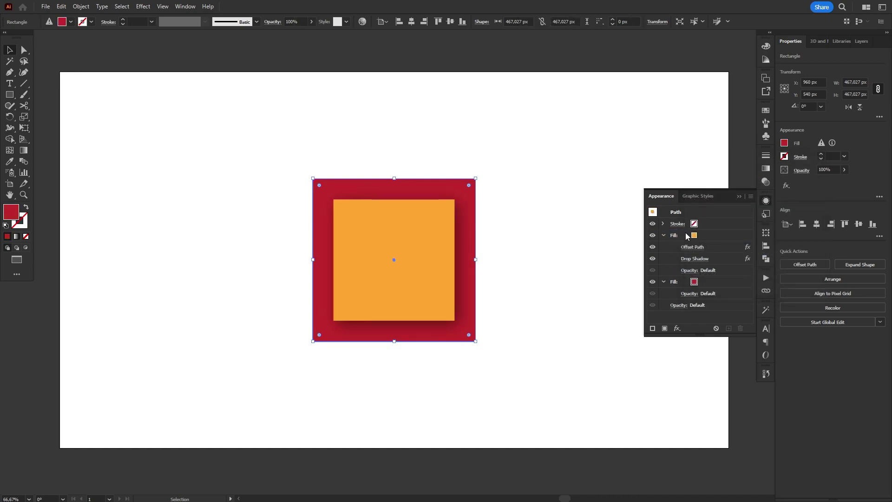
- Convert the orange fill to a -80 px ellipse and deselect the artwork
{"action": "left_click", "coordinate": [677, 328]}
{"action": "left_click", "coordinate": [807, 140]}
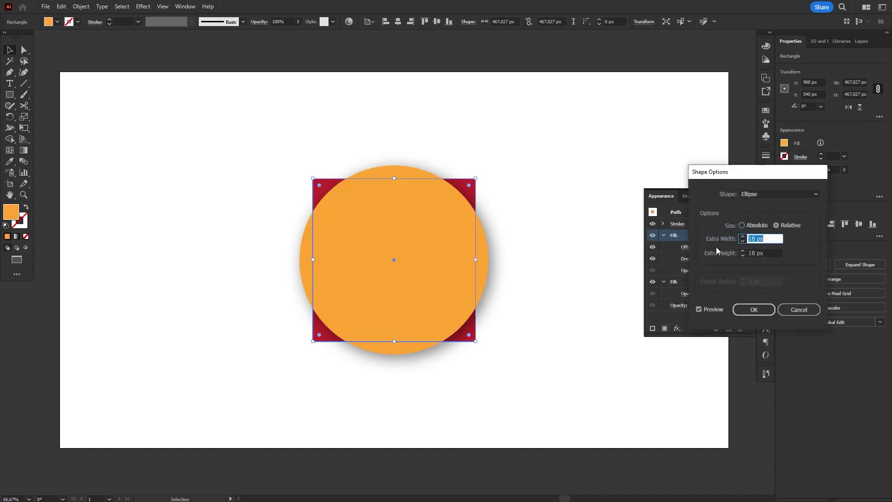
{"action": "left_click", "coordinate": [765, 239]}
{"action": "type", "text": "-80"}
{"action": "key", "text": "Tab"}
{"action": "type", "text": "-80"}
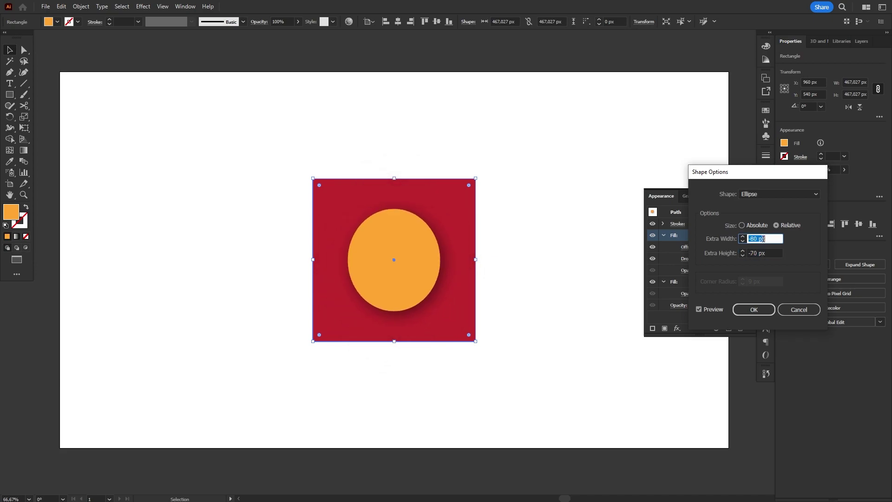
{"action": "left_click", "coordinate": [754, 309]}
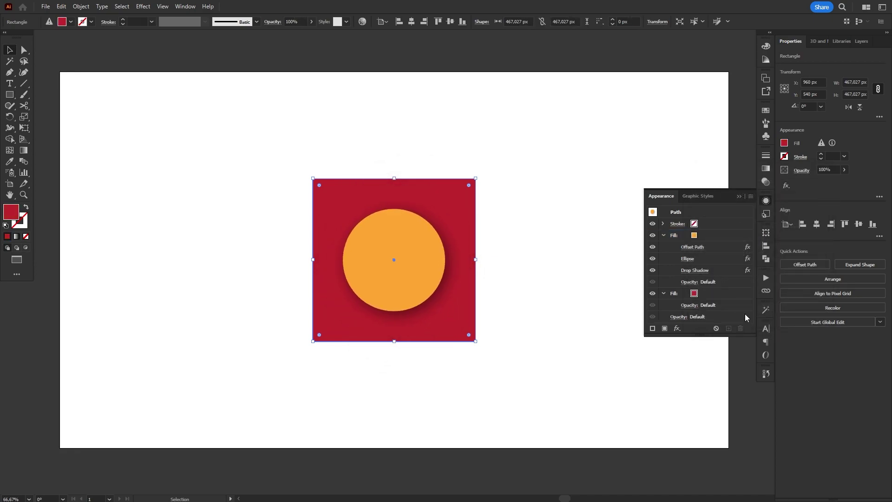
{"action": "left_click", "coordinate": [767, 201]}
{"action": "left_click", "coordinate": [628, 316]}
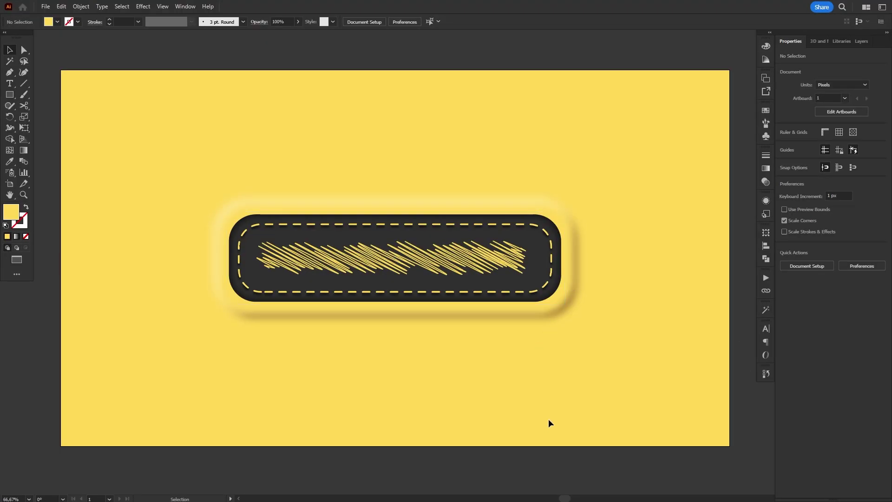
- Make the dark rounded badge taller and show its Appearance settings
{"action": "left_click", "coordinate": [560, 302]}
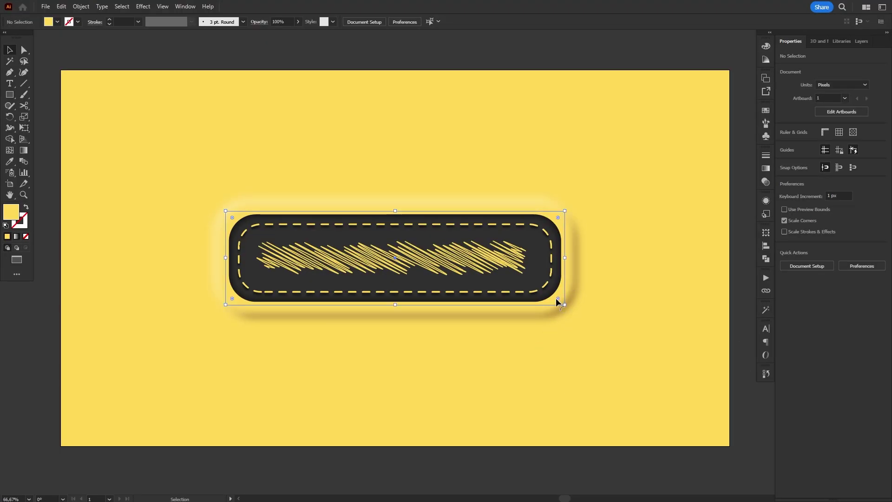
{"action": "mouse_move", "coordinate": [566, 212]}
{"action": "left_mouse_down"}
{"action": "mouse_move", "coordinate": [487, 125]}
{"action": "mouse_move", "coordinate": [556, 188]}
{"action": "left_mouse_up"}
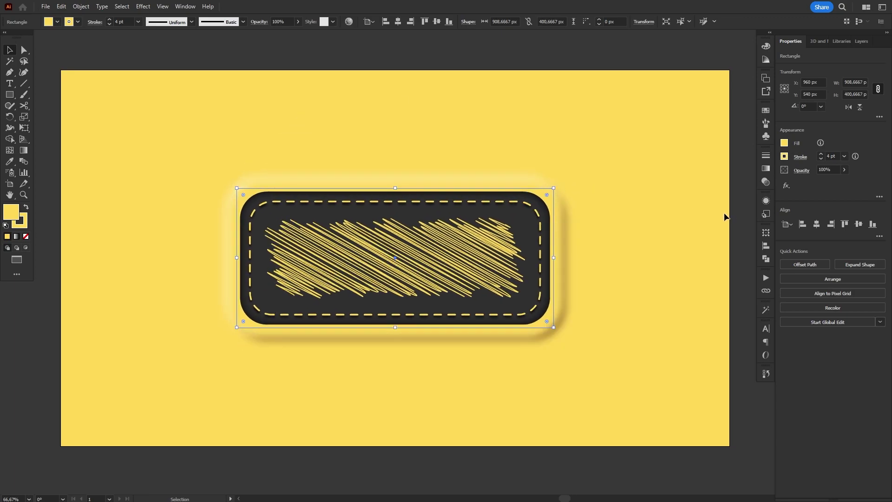
{"action": "left_click", "coordinate": [766, 200]}
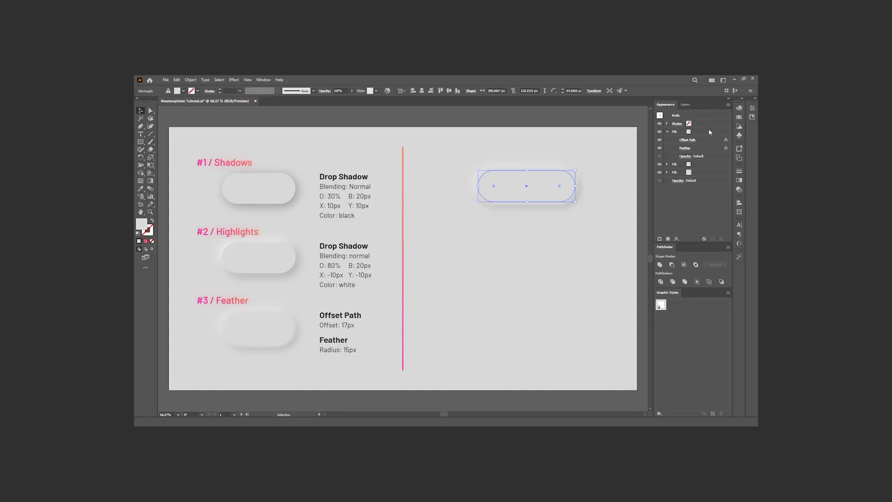
- Inspect the button's Fill, Offset Path and Feather entries in Appearance
{"action": "left_click", "coordinate": [701, 131]}
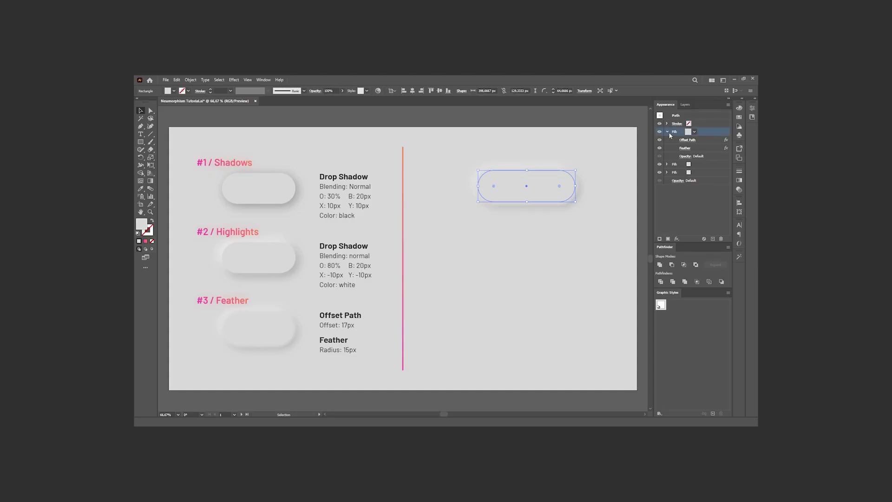
{"action": "left_click", "coordinate": [703, 140]}
{"action": "left_click", "coordinate": [703, 148]}
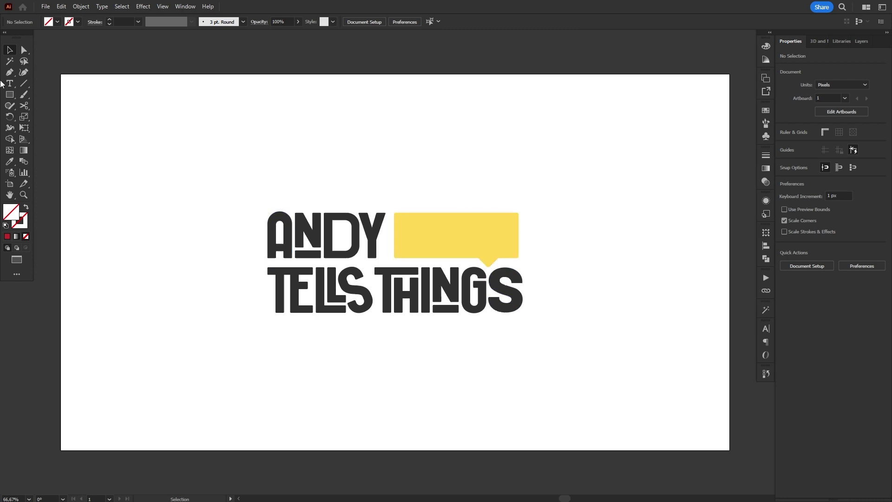
- Open Export for Screens and set Artboard 1 to export as PNG at 1x
{"action": "left_click", "coordinate": [46, 7]}
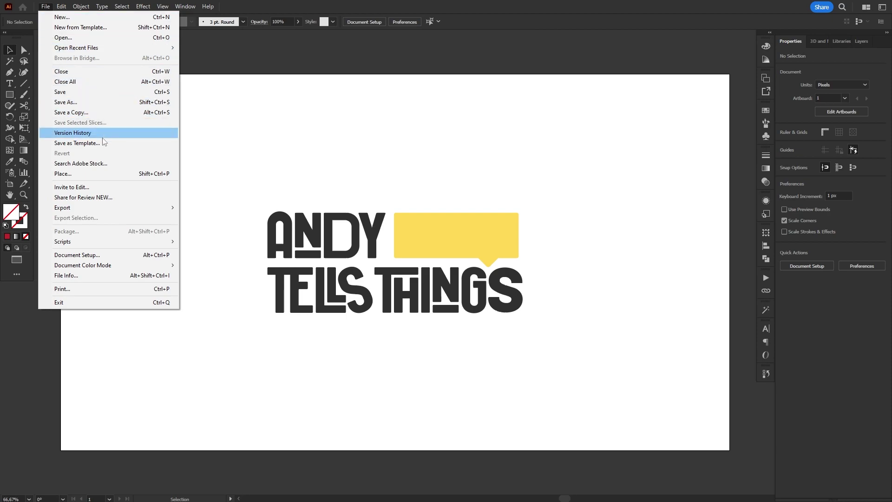
{"action": "mouse_move", "coordinate": [105, 208]}
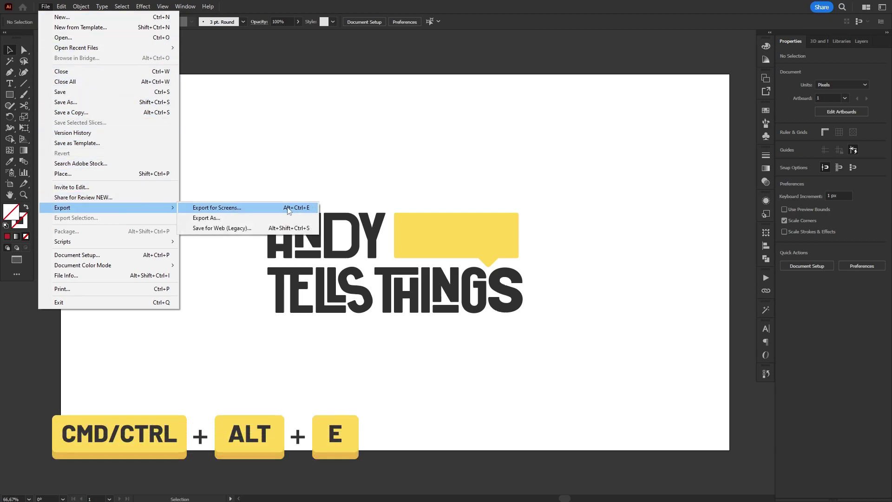
{"action": "key", "text": "ctrl+alt+e"}
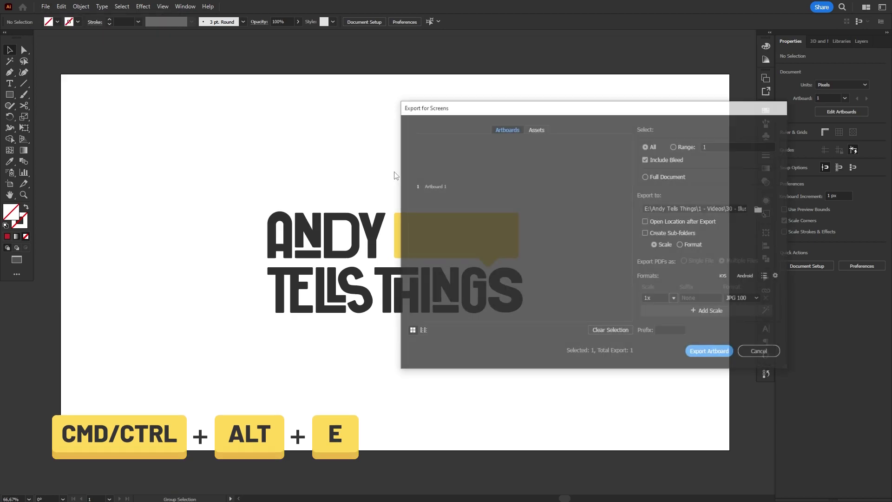
{"action": "left_click_drag", "start_coordinate": [536, 110], "coordinate": [454, 119]}
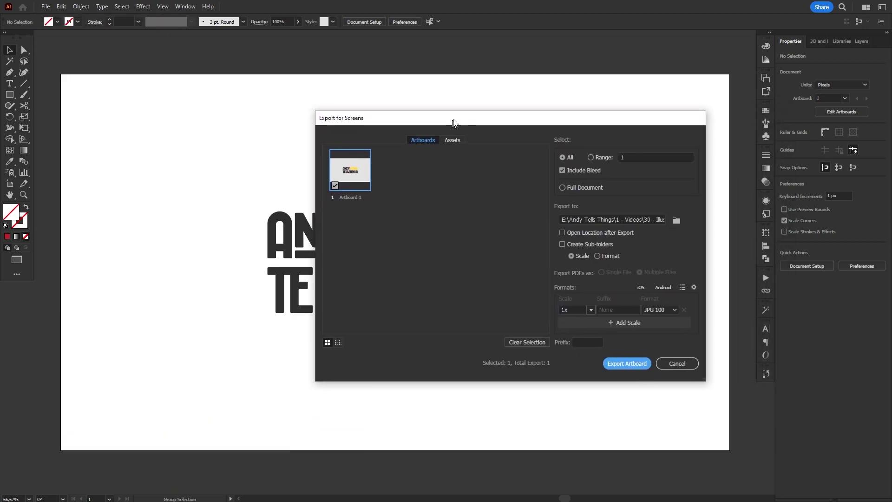
{"action": "left_click", "coordinate": [663, 308]}
{"action": "left_click", "coordinate": [673, 316]}
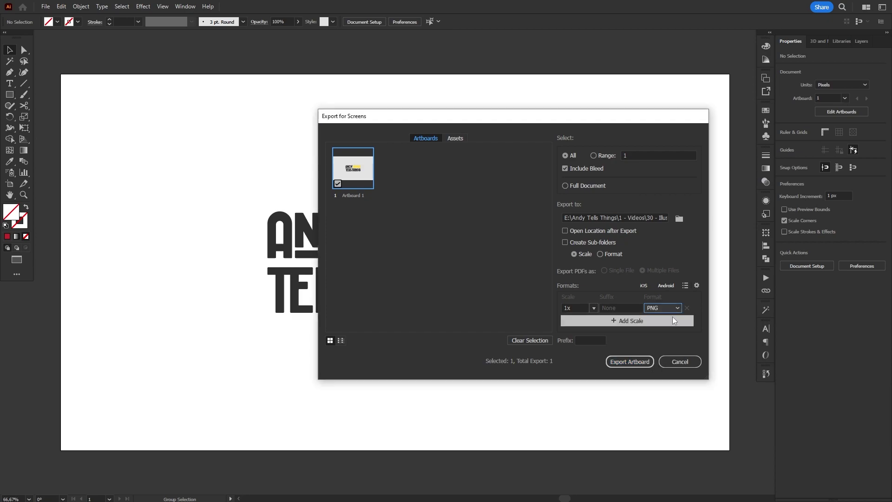
{"action": "left_click", "coordinate": [674, 309]}
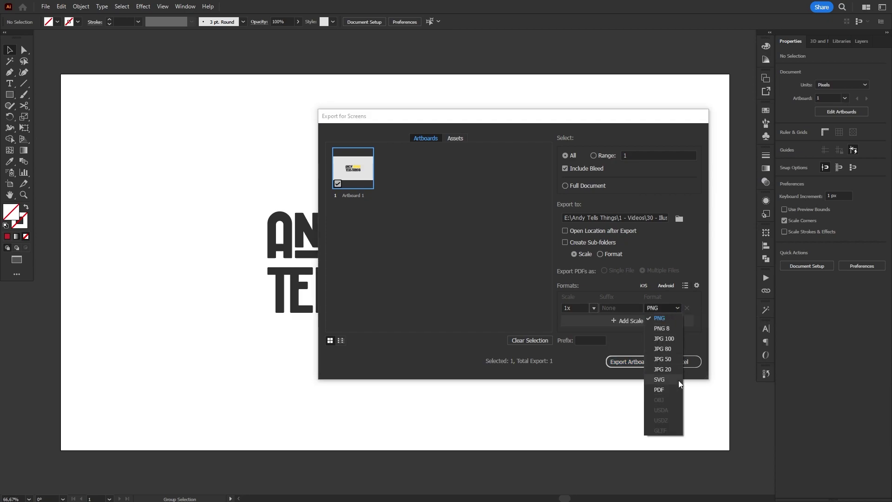
{"action": "left_click", "coordinate": [672, 320]}
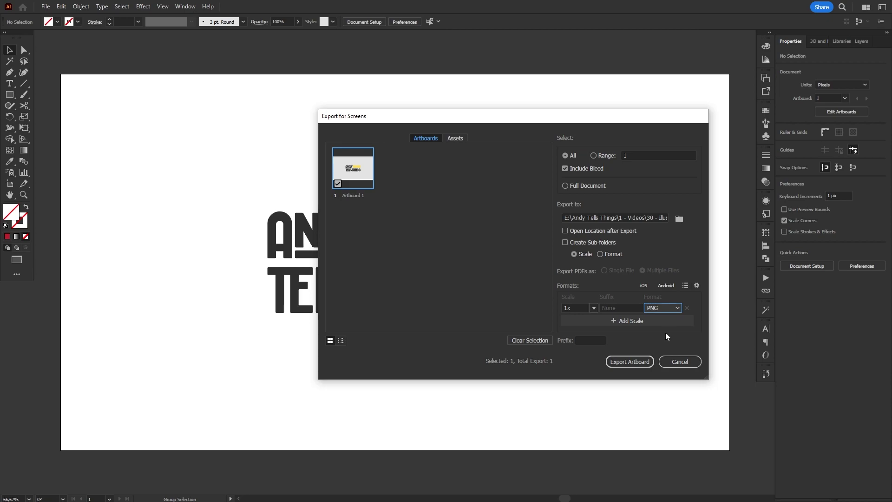
- Keep the PNG background Transparent in the format options, then close them
{"action": "left_click", "coordinate": [697, 287]}
{"action": "left_click_drag", "start_coordinate": [567, 147], "coordinate": [520, 143]}
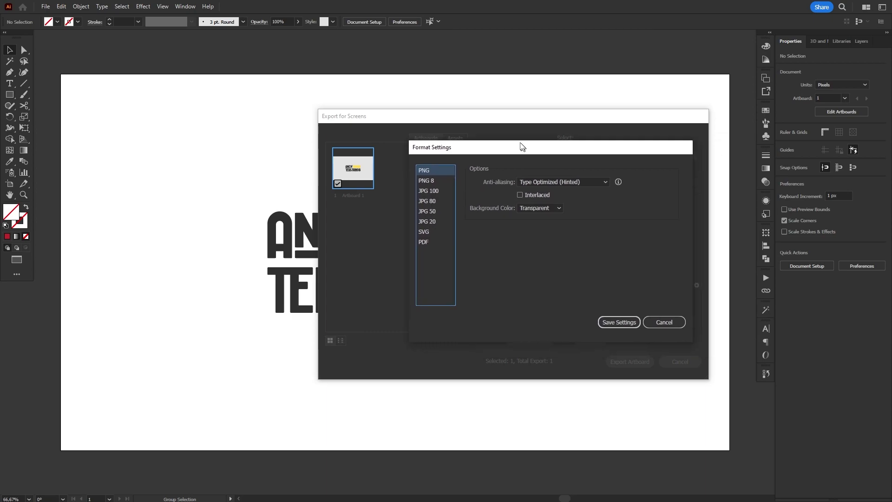
{"action": "left_click", "coordinate": [536, 205]}
{"action": "left_click", "coordinate": [548, 216]}
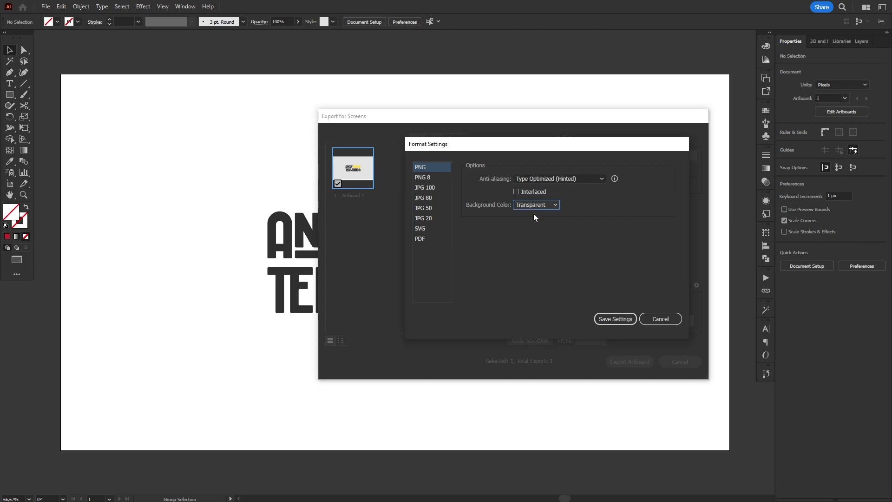
{"action": "left_click", "coordinate": [615, 318]}
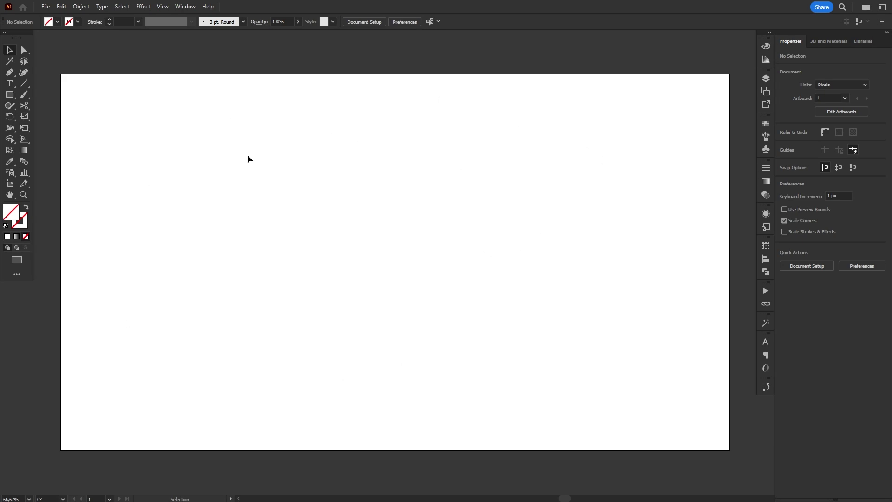
{"action": "key", "text": "ctrl+minus"}
{"action": "key", "text": "ctrl+minus"}
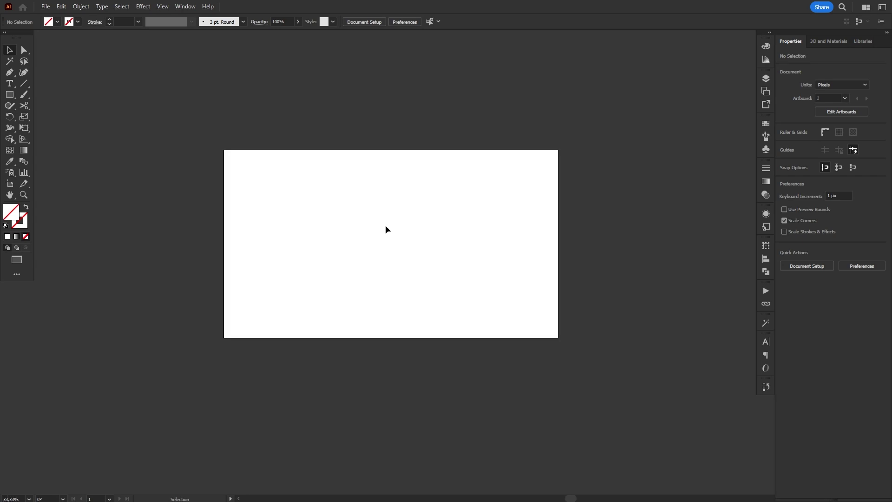
{"action": "key", "text": "ctrl+minus"}
{"action": "key", "text": "ctrl+minus"}
{"action": "key", "text": "ctrl+minus"}
{"action": "key", "text": "ctrl+minus"}
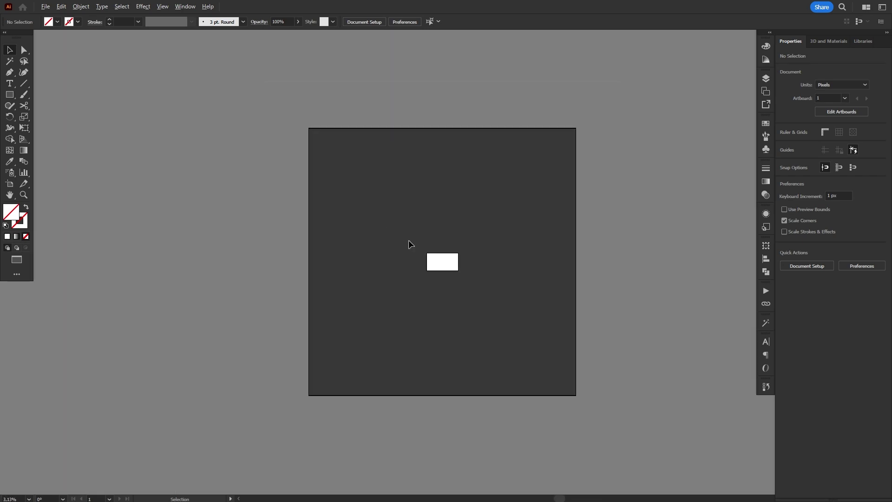
{"action": "key", "text": "space"}
{"action": "left_click_drag", "start_coordinate": [508, 287], "coordinate": [466, 273]}
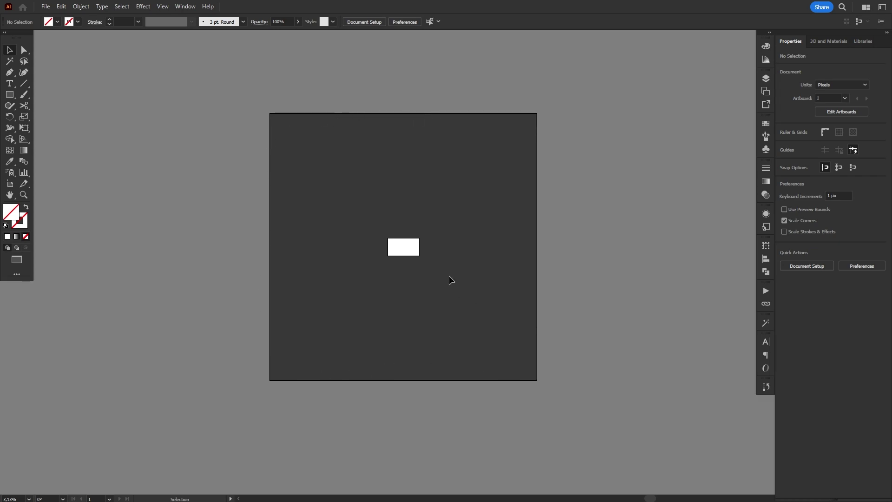
{"action": "scroll", "coordinate": [409, 242], "scroll_direction": "up", "scroll_amount": 3}
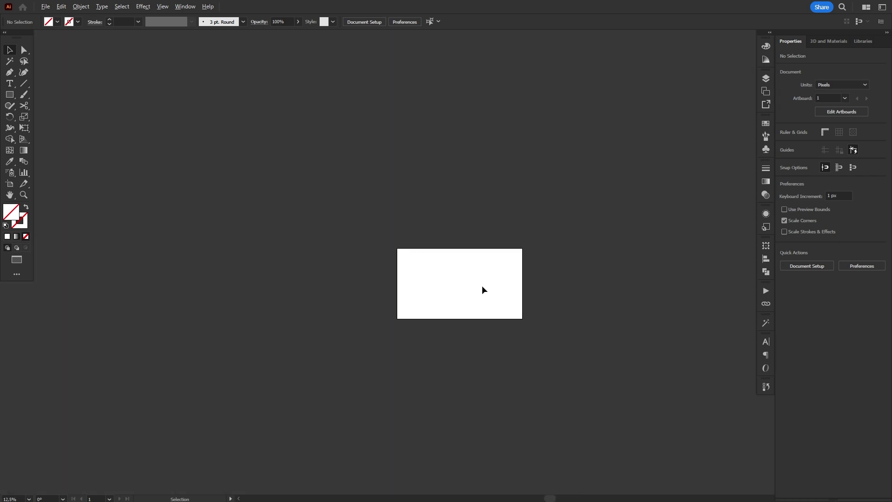
{"action": "scroll", "coordinate": [486, 287], "scroll_direction": "up", "scroll_amount": 2}
{"action": "left_click_drag", "start_coordinate": [604, 299], "coordinate": [599, 281]}
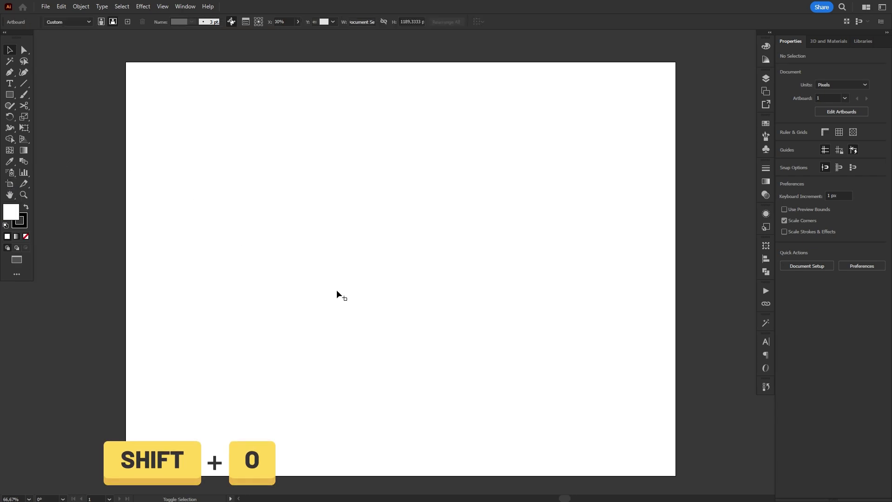
- Enter artboard editing with Shift+O and move Artboard 1 to a new position
{"action": "key", "text": "shift+o"}
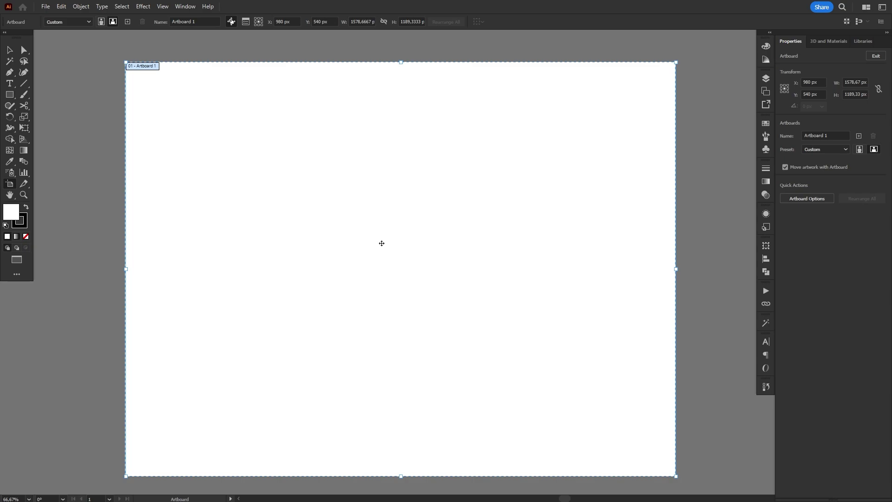
{"action": "left_click_drag", "start_coordinate": [411, 206], "coordinate": [300, 252]}
{"action": "left_click_drag", "start_coordinate": [380, 210], "coordinate": [379, 241]}
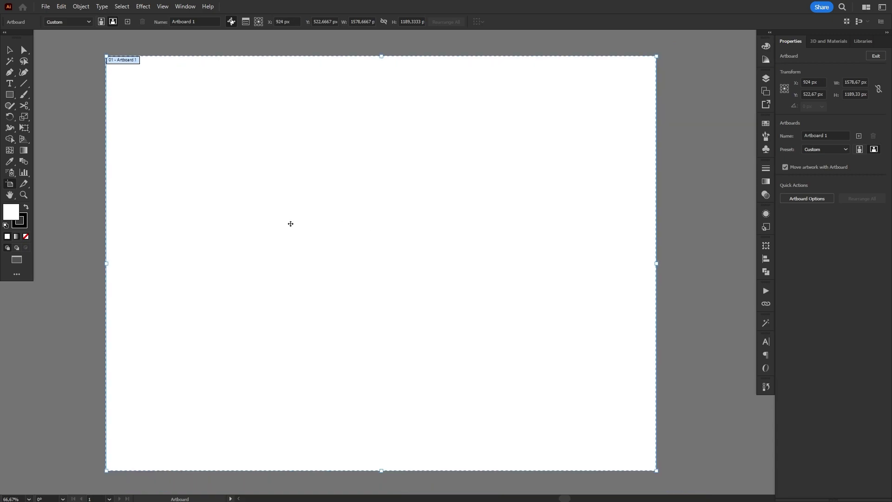
{"action": "scroll", "coordinate": [167, 213], "scroll_direction": "down", "scroll_amount": 3}
- Draw a second artboard, shrink Artboard 1 to about 1296 × 880 px, and select Artboard 2
{"action": "left_click_drag", "start_coordinate": [460, 136], "coordinate": [698, 341]}
{"action": "left_click", "coordinate": [352, 257]}
{"action": "left_click_drag", "start_coordinate": [276, 133], "coordinate": [276, 188]}
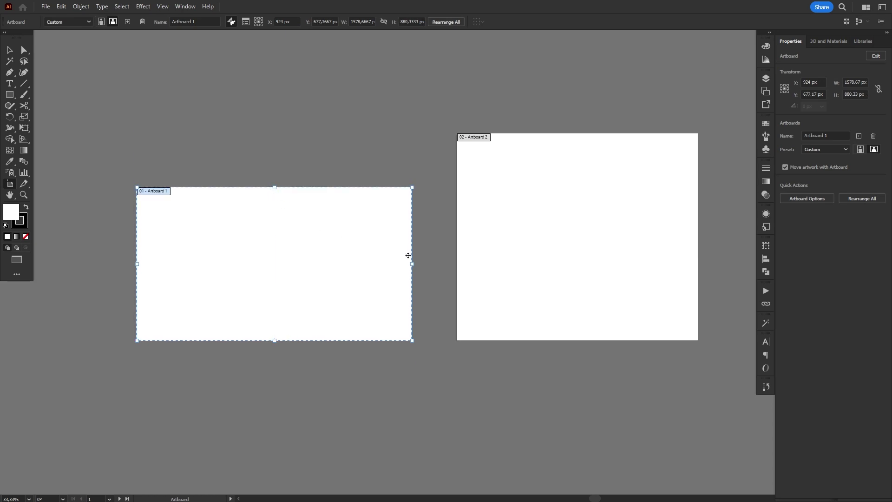
{"action": "left_click_drag", "start_coordinate": [413, 264], "coordinate": [363, 264]}
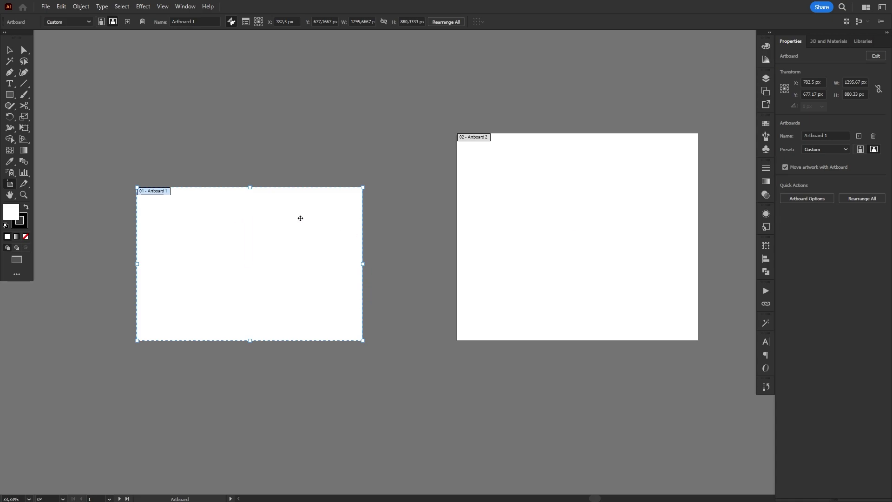
{"action": "left_click", "coordinate": [512, 198]}
- Delete the second artboard and zoom in on Artboard 1
{"action": "key", "text": "Delete"}
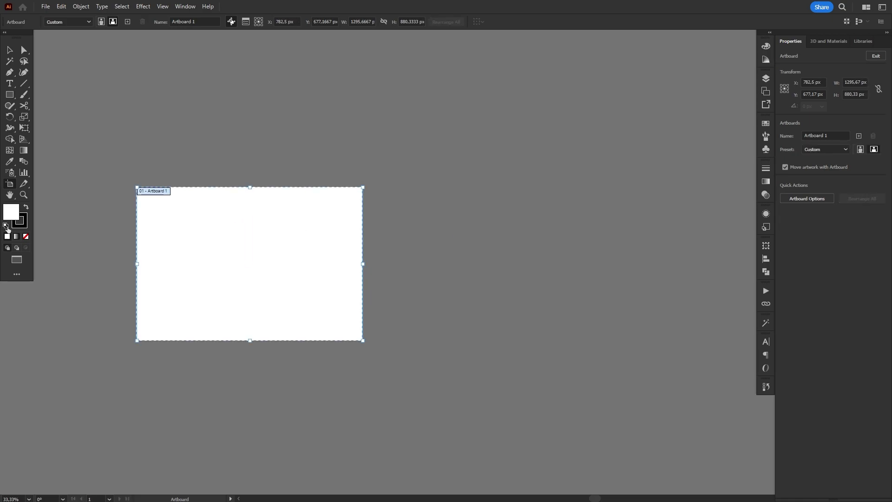
{"action": "key", "text": "ctrl+0"}
{"action": "key", "text": "ctrl+plus"}
{"action": "key", "text": "ctrl+plus"}
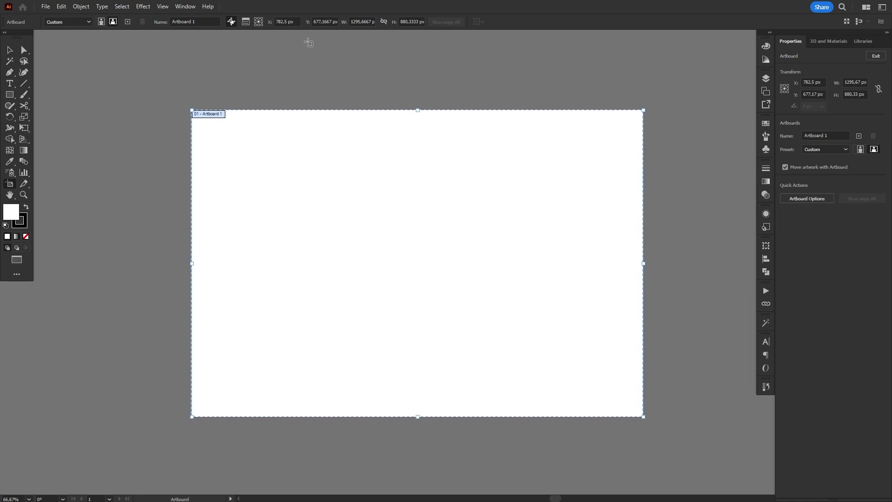
- Set Artboard 1 to X 790, width 1920 px and height 1080 px
{"action": "left_click", "coordinate": [284, 21]}
{"action": "type", "text": "760"}
{"action": "key", "text": "Tab"}
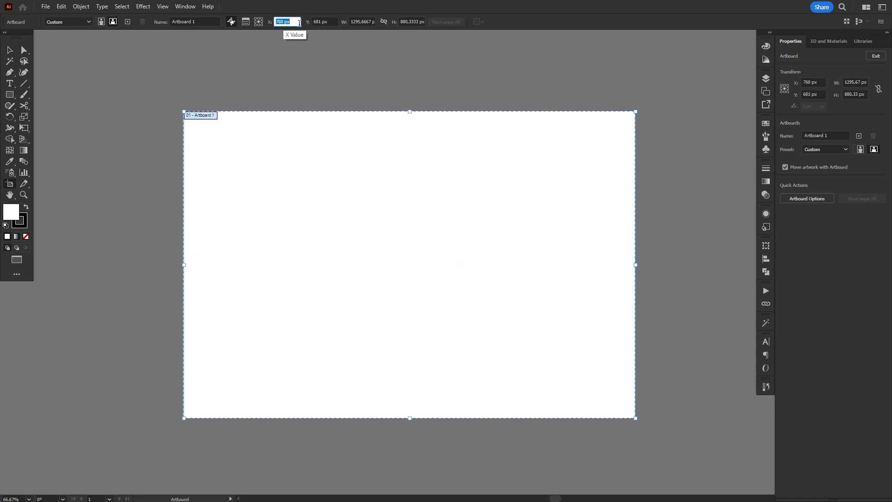
{"action": "type", "text": "790"}
{"action": "key", "text": "Return"}
{"action": "left_click", "coordinate": [362, 21]}
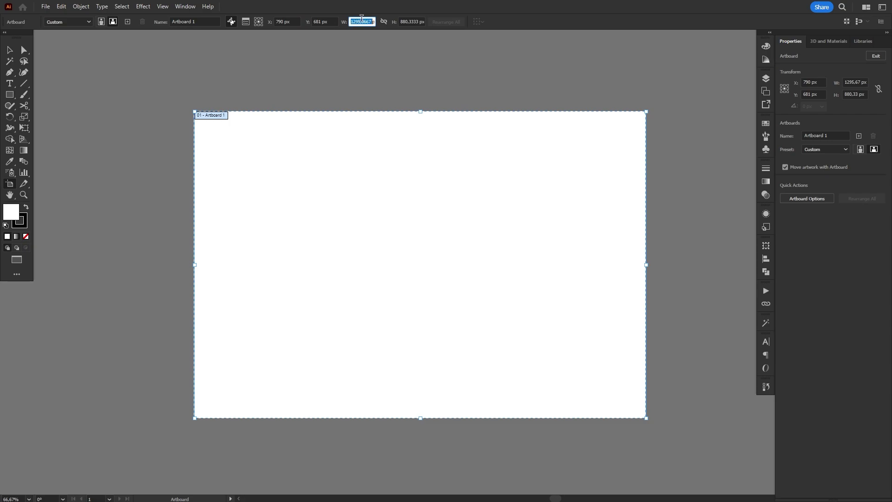
{"action": "type", "text": "1920"}
{"action": "key", "text": "Tab"}
{"action": "type", "text": "1080"}
{"action": "key", "text": "Tab"}
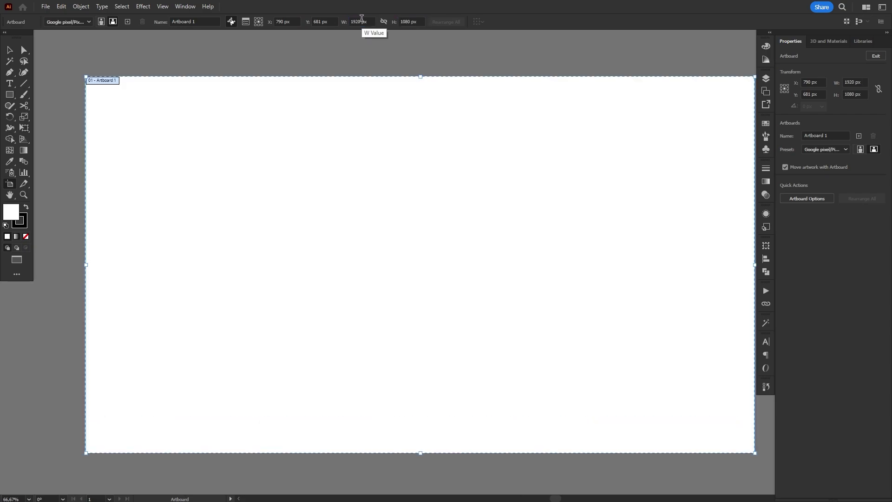
- Add Artboard 3 matching Artboard 1, toggling it to portrait and back to landscape
{"action": "left_click_drag", "start_coordinate": [575, 279], "coordinate": [530, 277]}
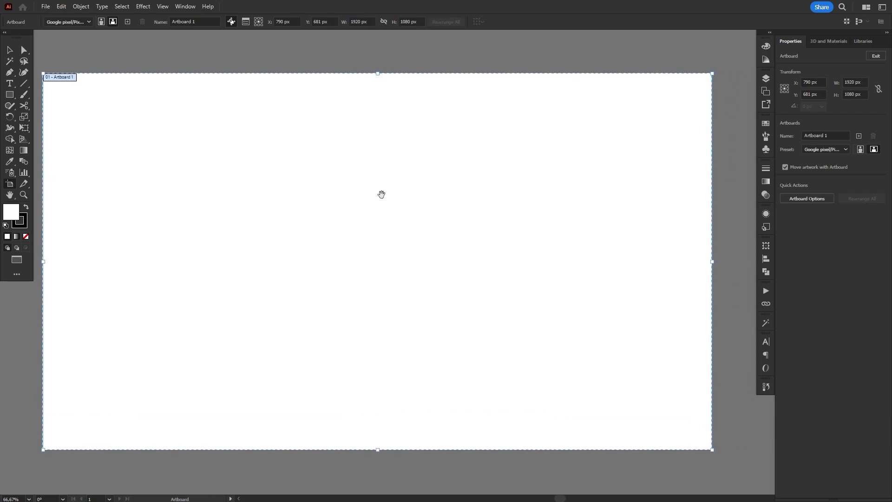
{"action": "left_click", "coordinate": [127, 21]}
{"action": "scroll", "coordinate": [214, 168], "scroll_direction": "down", "scroll_amount": 5}
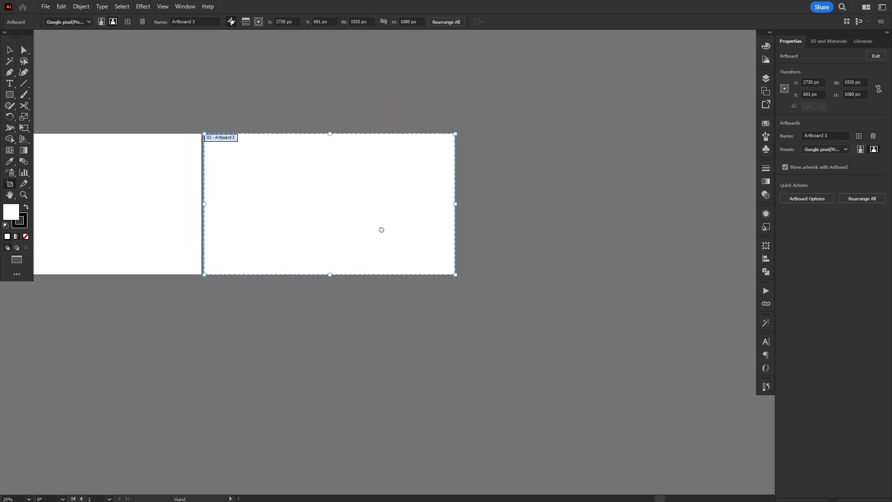
{"action": "scroll", "coordinate": [384, 229], "scroll_direction": "up", "scroll_amount": 2}
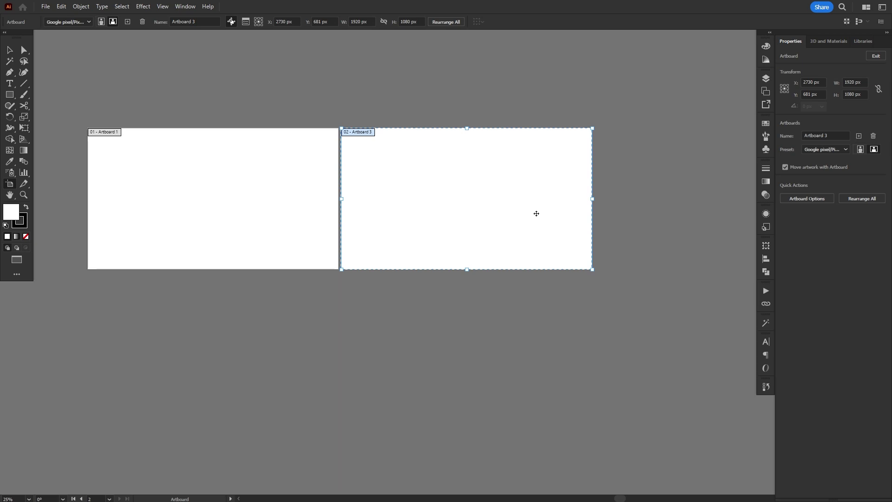
{"action": "key", "text": "Escape"}
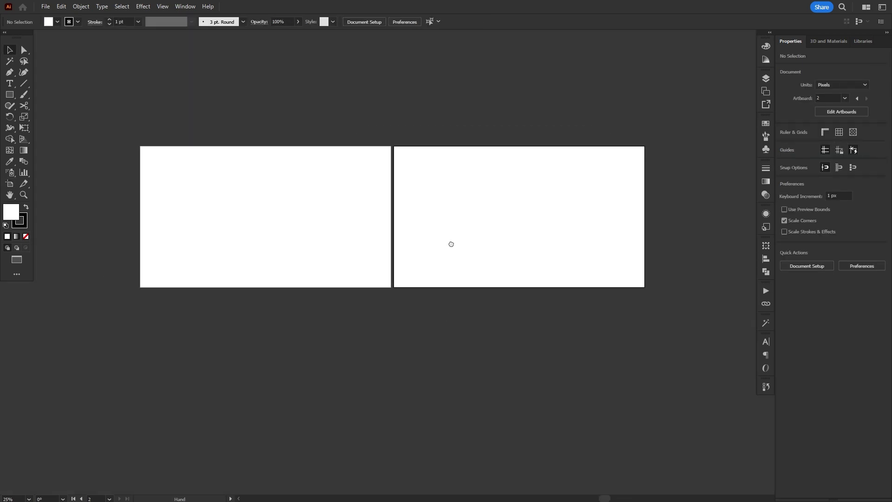
{"action": "key", "text": "shift+o"}
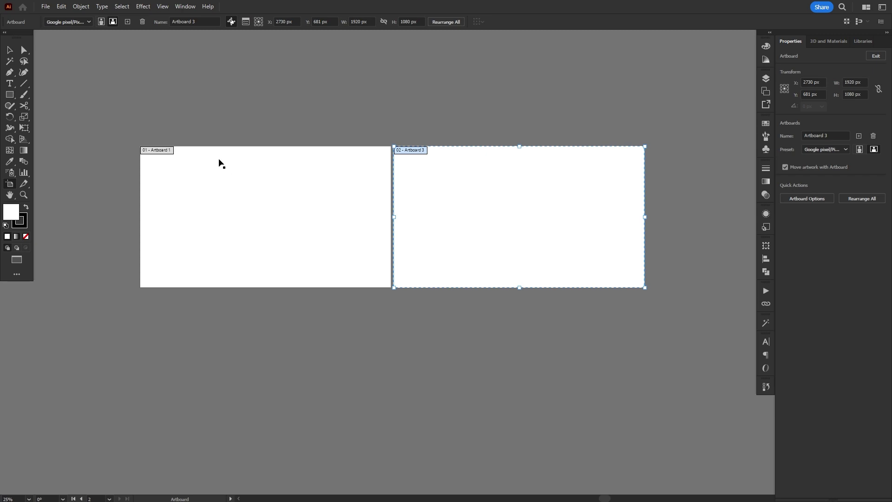
{"action": "left_click", "coordinate": [113, 22]}
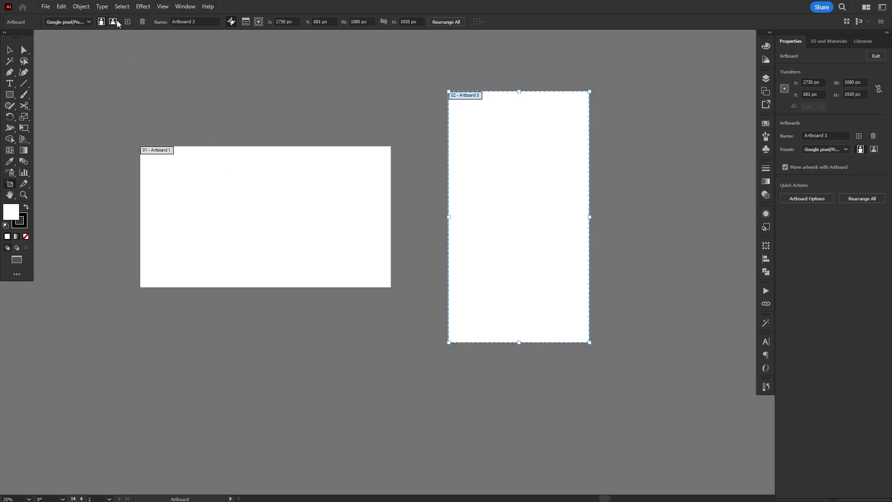
{"action": "left_click", "coordinate": [116, 21]}
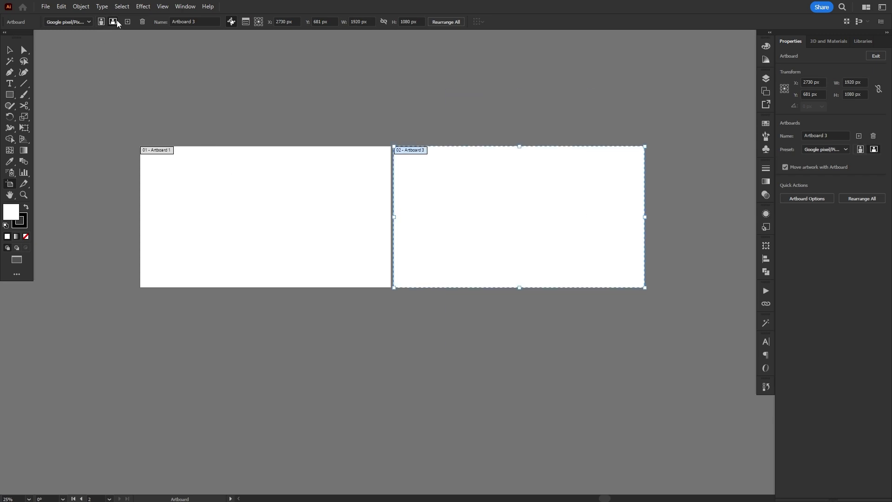
- Cancel the Rearrange All Artboards dialog without changes and open Artboard 3's options
{"action": "left_click", "coordinate": [195, 22]}
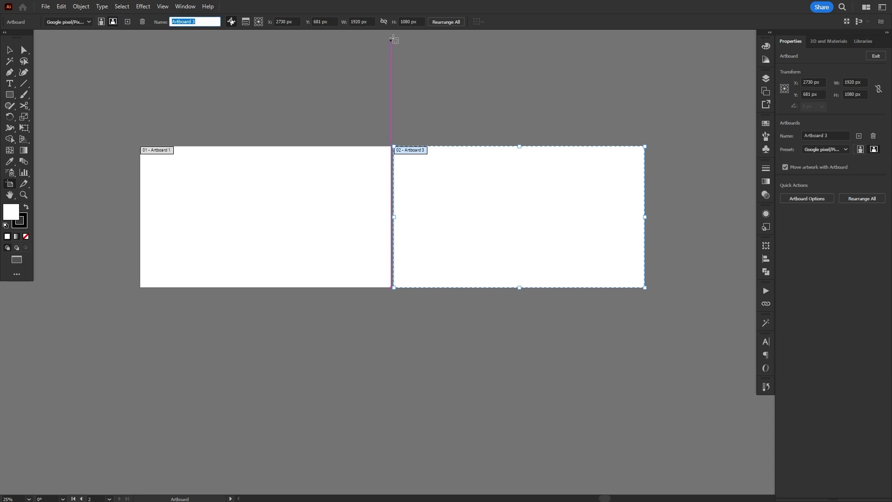
{"action": "left_click", "coordinate": [446, 22]}
{"action": "left_click_drag", "start_coordinate": [598, 188], "coordinate": [544, 164]}
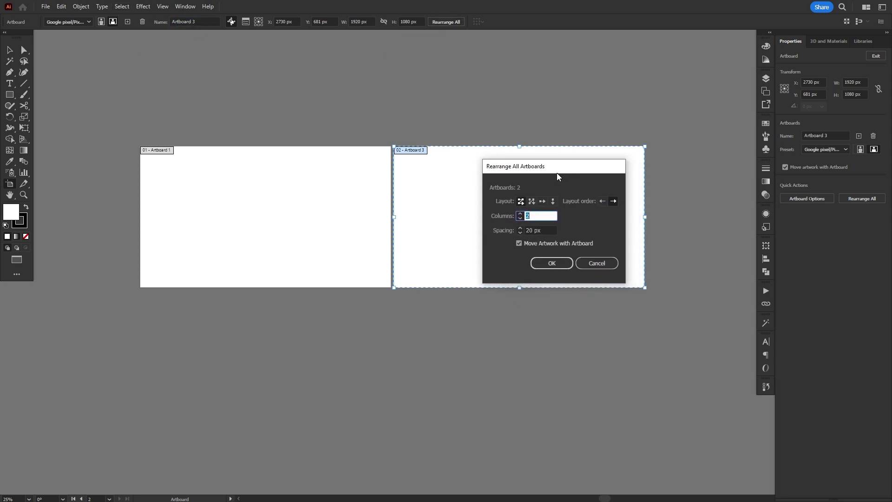
{"action": "left_click", "coordinate": [583, 259]}
{"action": "left_click", "coordinate": [245, 22]}
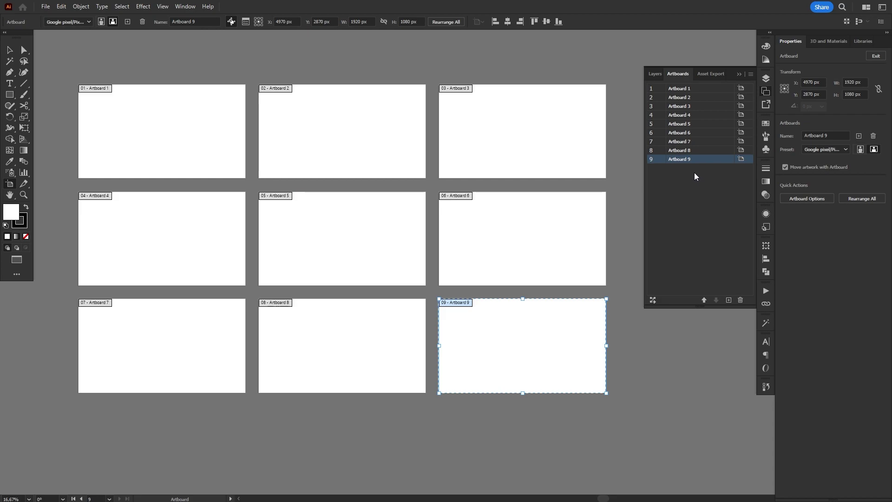
- Move Artboard 1 to fifth place in the Artboards panel and select Artboard 8
{"action": "left_click_drag", "start_coordinate": [695, 88], "coordinate": [695, 155]}
{"action": "left_click", "coordinate": [695, 150]}
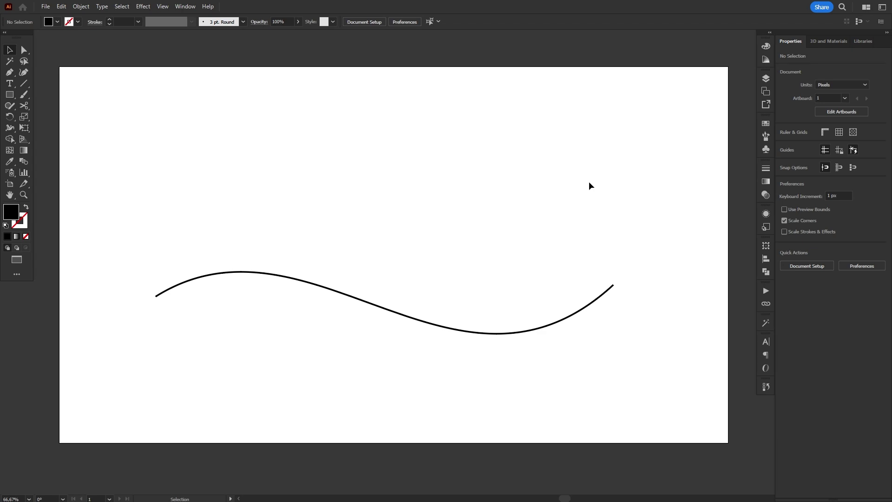
- Try placing ordinary text above the curve with the Type tool, then delete it
{"action": "key", "text": "t"}
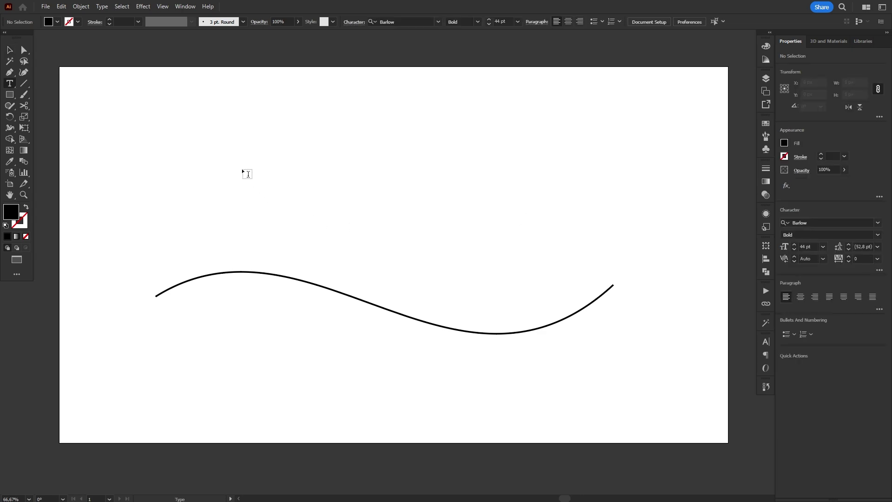
{"action": "left_click", "coordinate": [241, 168]}
{"action": "type", "text": "Th"}
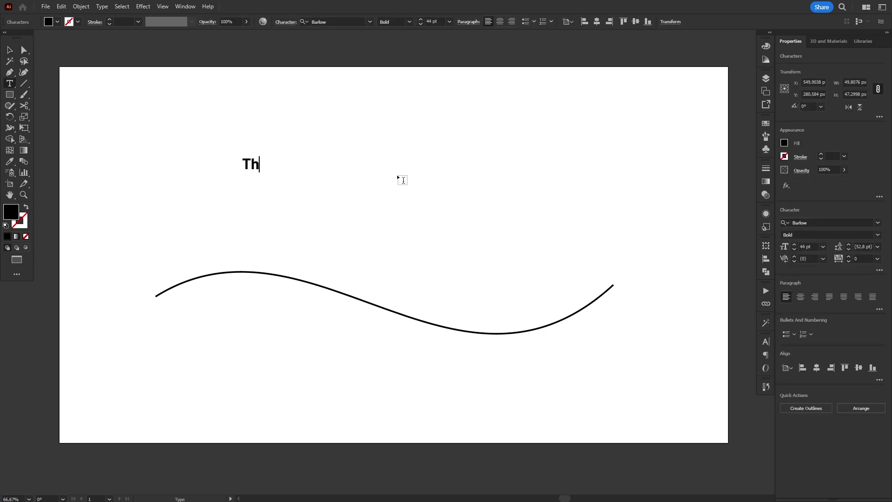
{"action": "type", "text": "is is a text"}
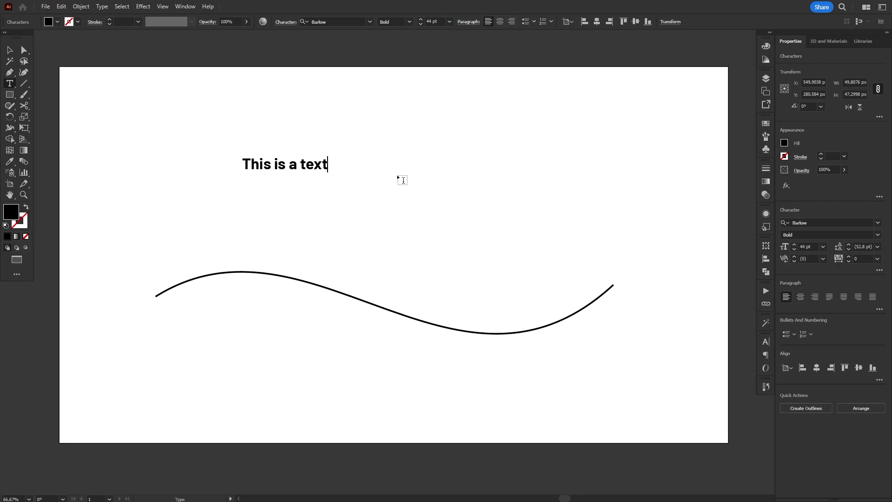
{"action": "key", "text": "Escape"}
{"action": "key", "text": "Delete"}
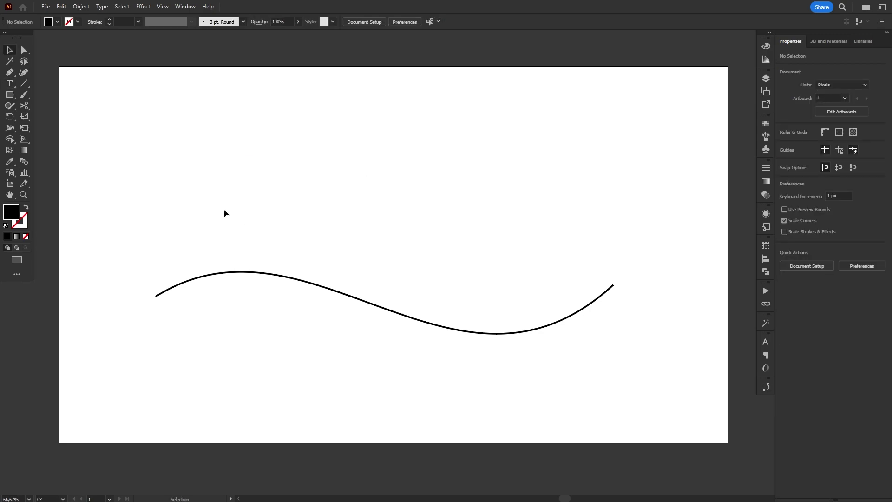
- Place placeholder text along the wavy curve with the Type on a Path Tool
{"action": "left_click", "coordinate": [10, 84]}
{"action": "left_click_drag", "start_coordinate": [11, 83], "coordinate": [43, 87]}
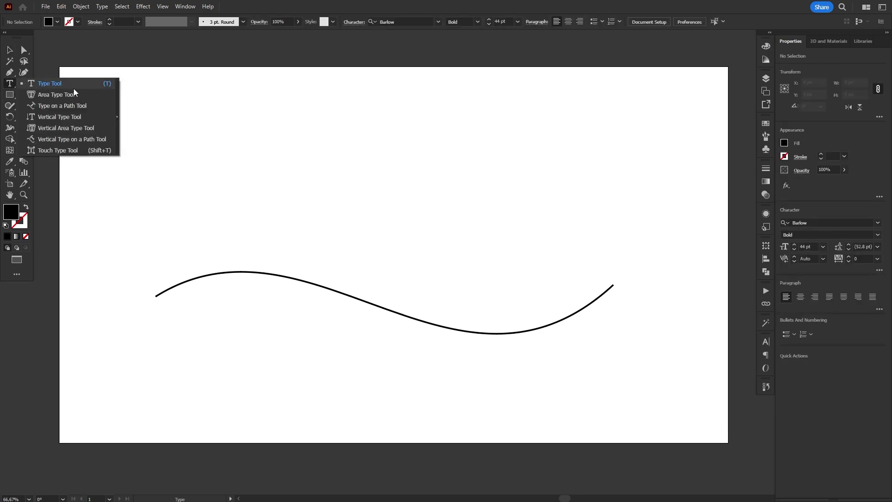
{"action": "left_click", "coordinate": [98, 105]}
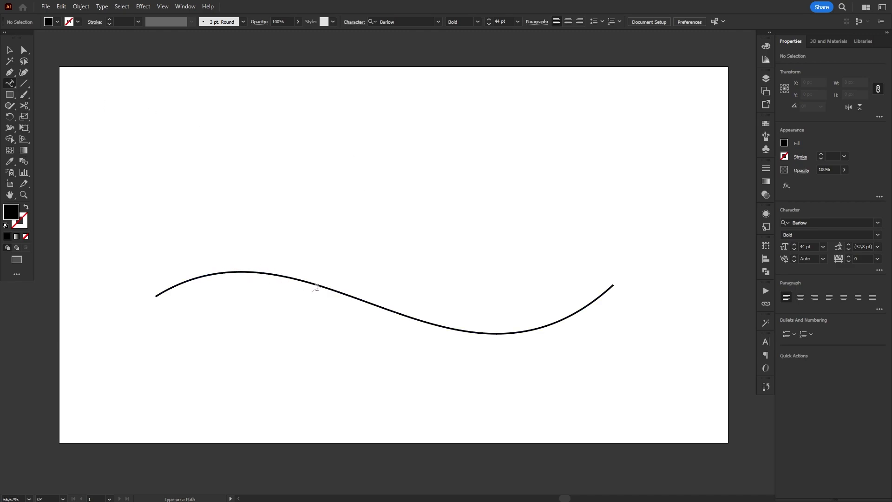
{"action": "left_click", "coordinate": [227, 271]}
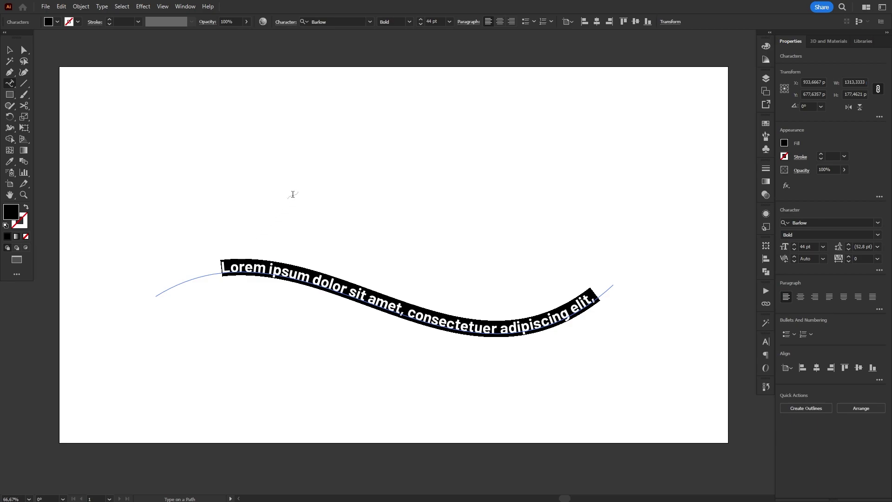
{"action": "key", "text": "Escape"}
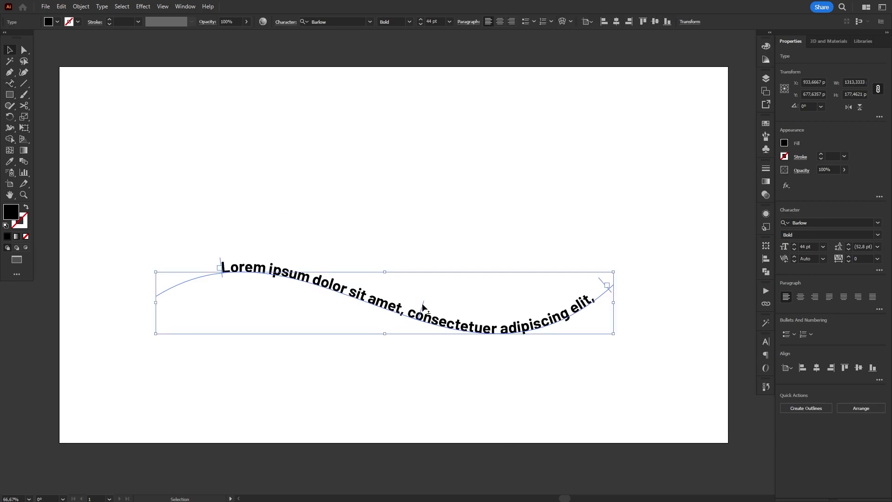
- Slide the text along the curve and bend the curve's end anchor so the words curl
{"action": "left_click_drag", "start_coordinate": [423, 307], "coordinate": [384, 285]}
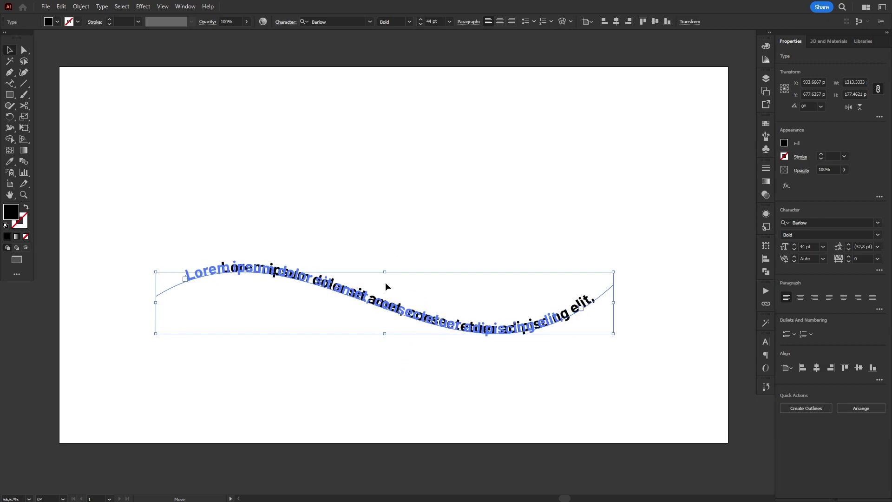
{"action": "mouse_move", "coordinate": [384, 282]}
{"action": "left_mouse_down"}
{"action": "mouse_move", "coordinate": [377, 298]}
{"action": "mouse_move", "coordinate": [390, 293]}
{"action": "left_mouse_up"}
{"action": "key", "text": "a"}
{"action": "mouse_move", "coordinate": [612, 287]}
{"action": "left_mouse_down"}
{"action": "mouse_move", "coordinate": [520, 263]}
{"action": "mouse_move", "coordinate": [486, 265]}
{"action": "left_mouse_up"}
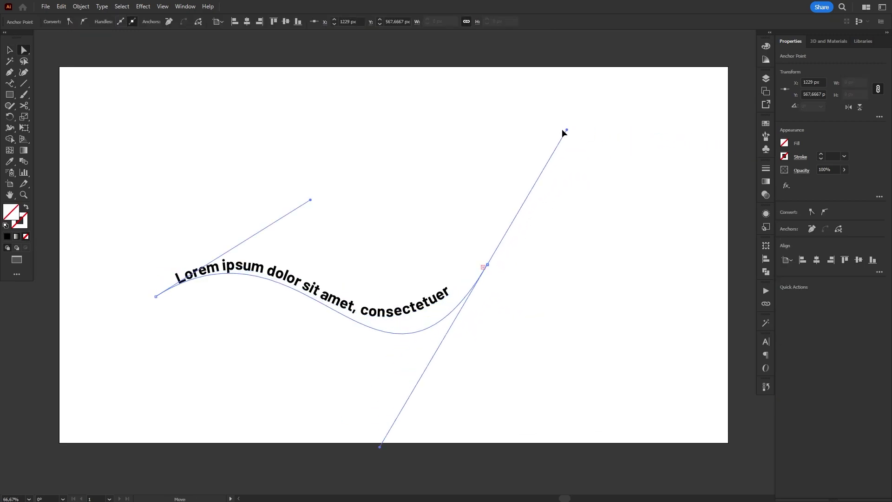
{"action": "left_click_drag", "start_coordinate": [626, 139], "coordinate": [419, 156]}
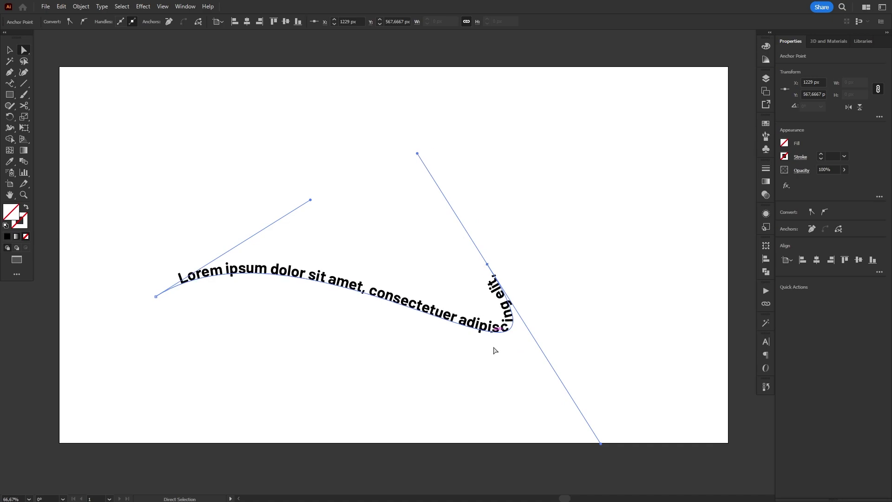
{"action": "scroll", "coordinate": [495, 348], "scroll_direction": "up", "scroll_amount": 3}
{"action": "scroll", "coordinate": [494, 349], "scroll_direction": "up", "scroll_amount": 2}
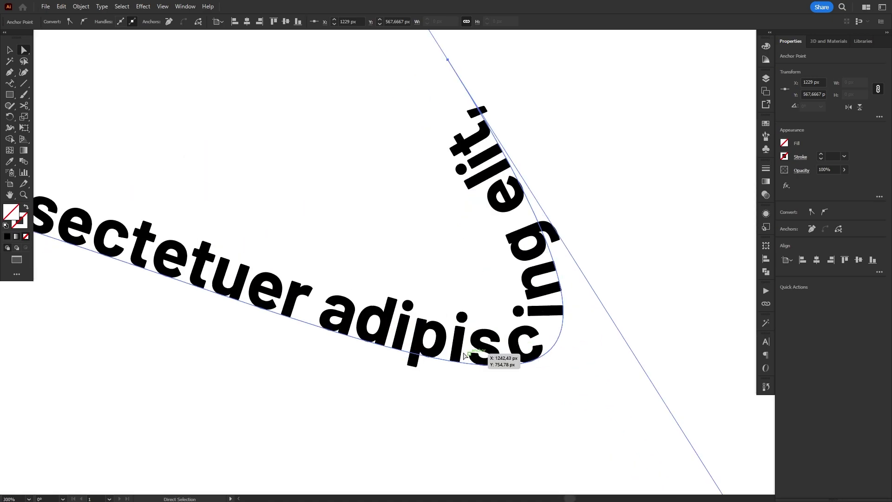
{"action": "left_click", "coordinate": [443, 230]}
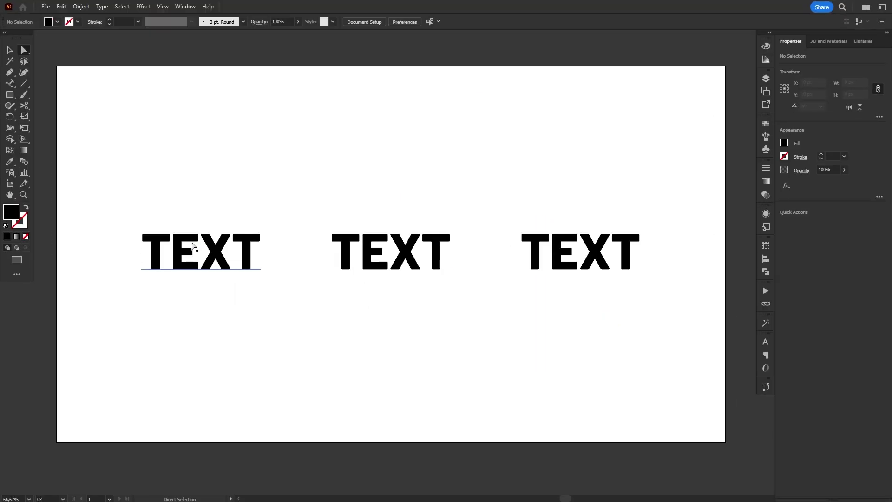
{"action": "left_click", "coordinate": [81, 6]}
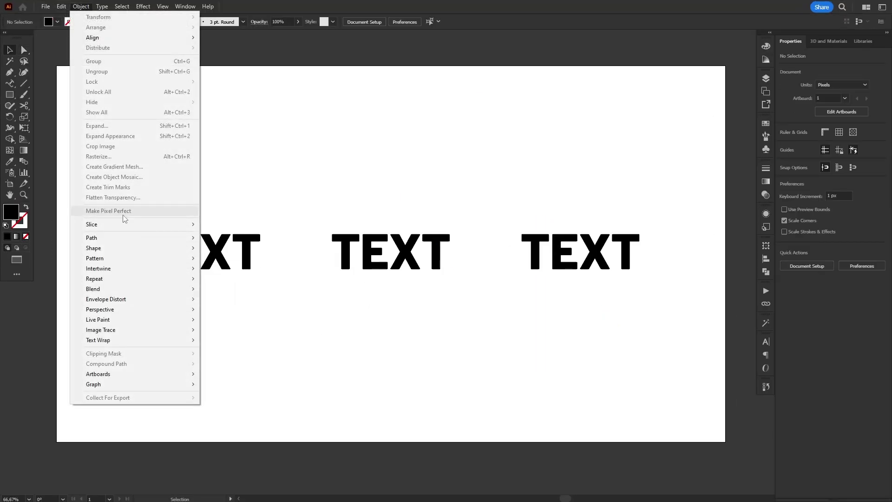
{"action": "mouse_move", "coordinate": [106, 300]}
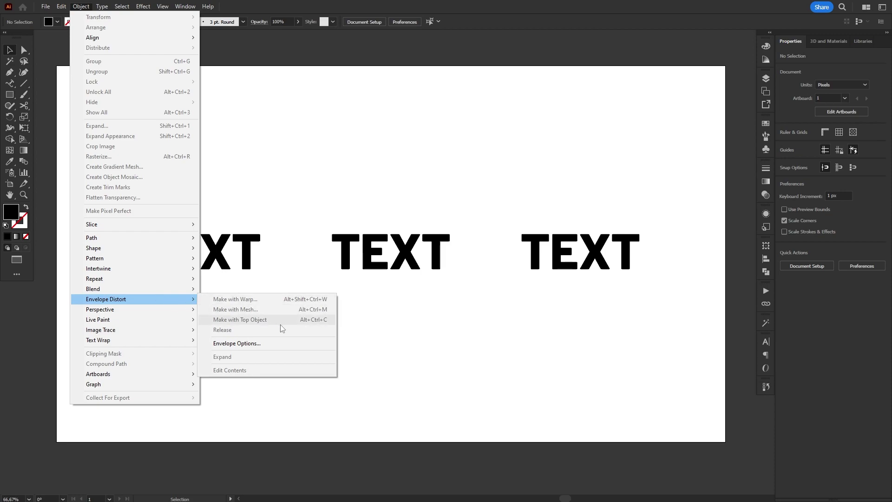
{"action": "left_click", "coordinate": [407, 364]}
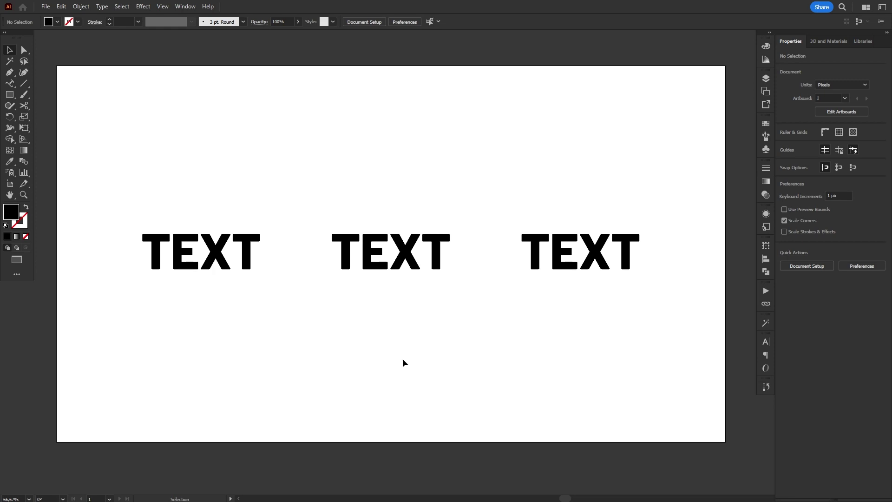
- Apply Envelope Distort Make with Warp to the left TEXT, trying Flag before choosing Rise
{"action": "left_click", "coordinate": [215, 262]}
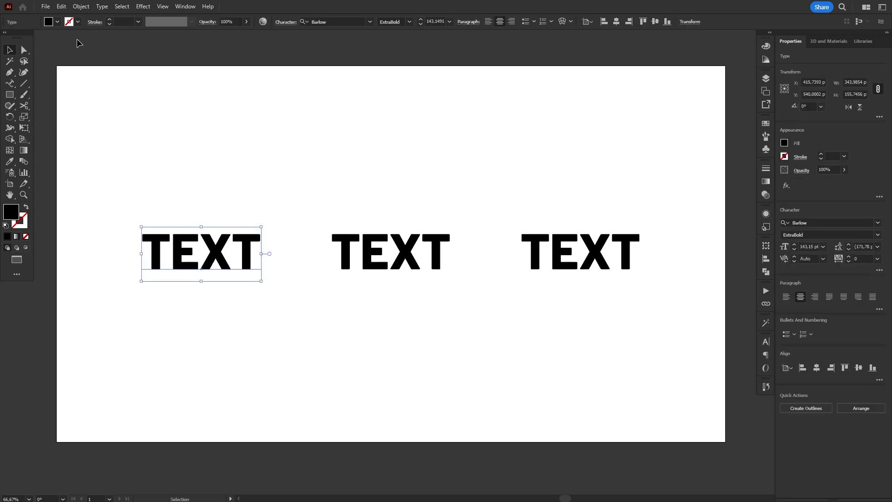
{"action": "left_click", "coordinate": [82, 7]}
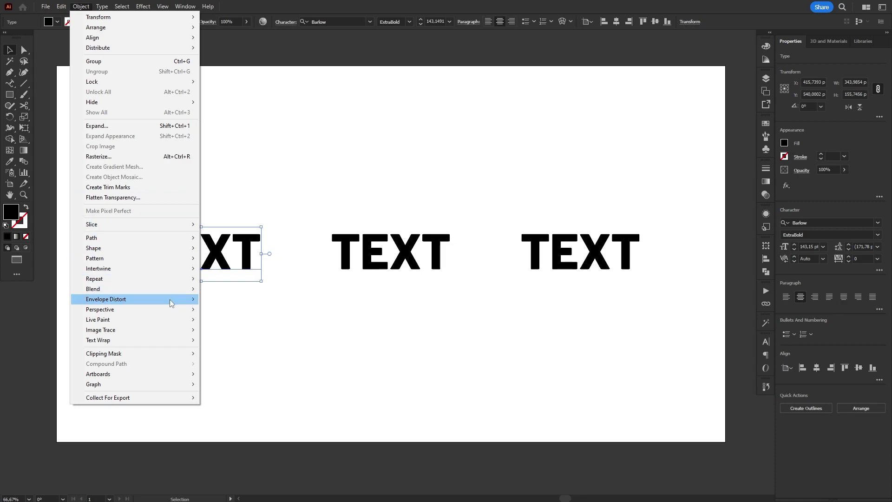
{"action": "left_click", "coordinate": [209, 302]}
{"action": "left_click", "coordinate": [393, 208]}
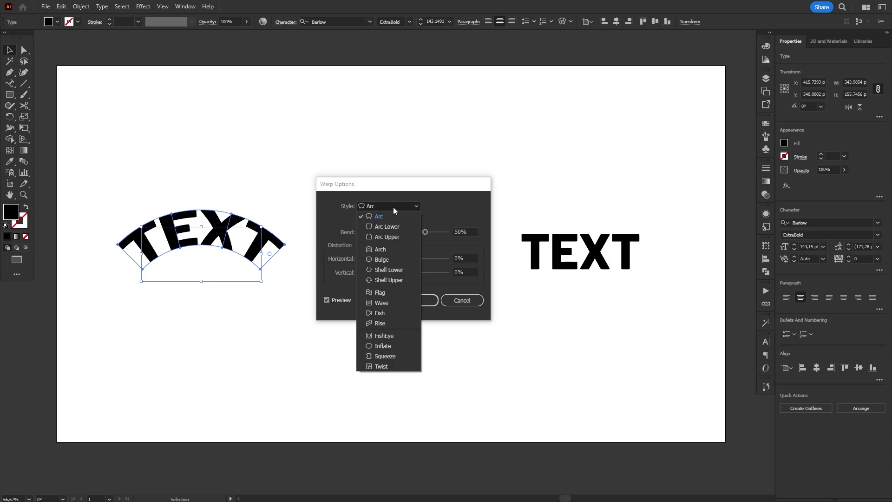
{"action": "left_click", "coordinate": [394, 292]}
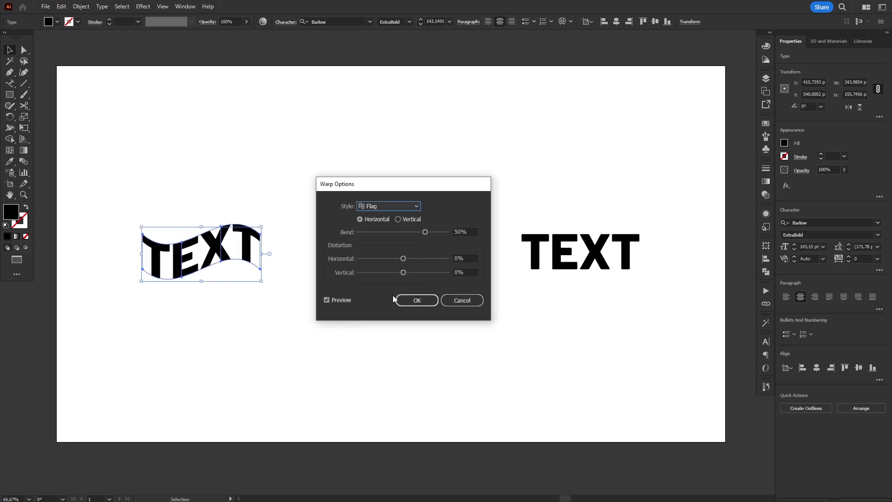
{"action": "left_click", "coordinate": [382, 203]}
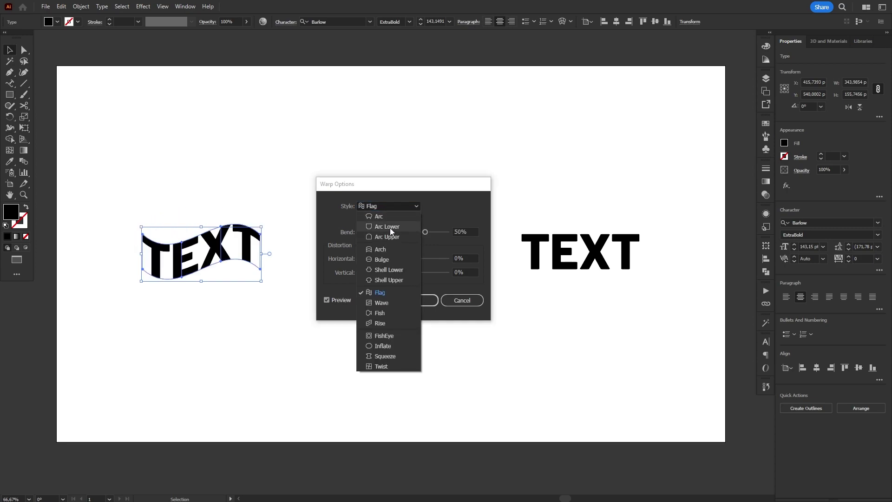
{"action": "left_click", "coordinate": [385, 323]}
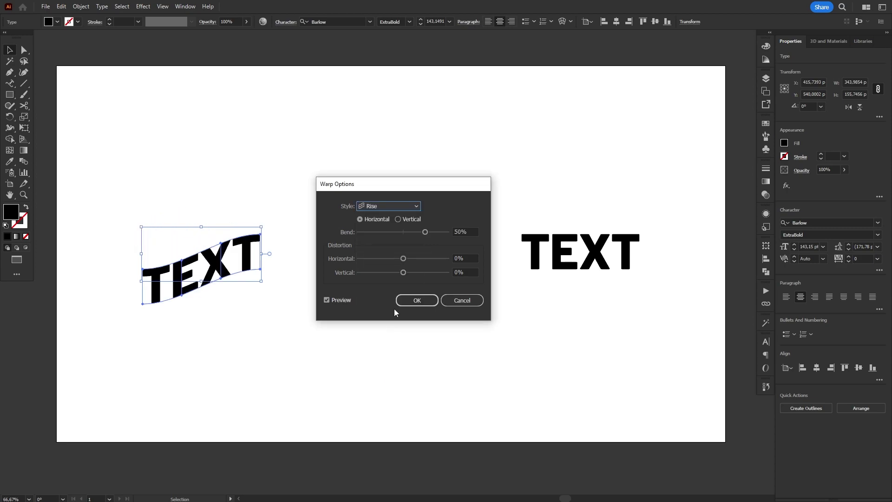
- Adjust the Rise warp's bend, trying vertical orientation before returning to horizontal
{"action": "left_click_drag", "start_coordinate": [425, 232], "coordinate": [378, 233]}
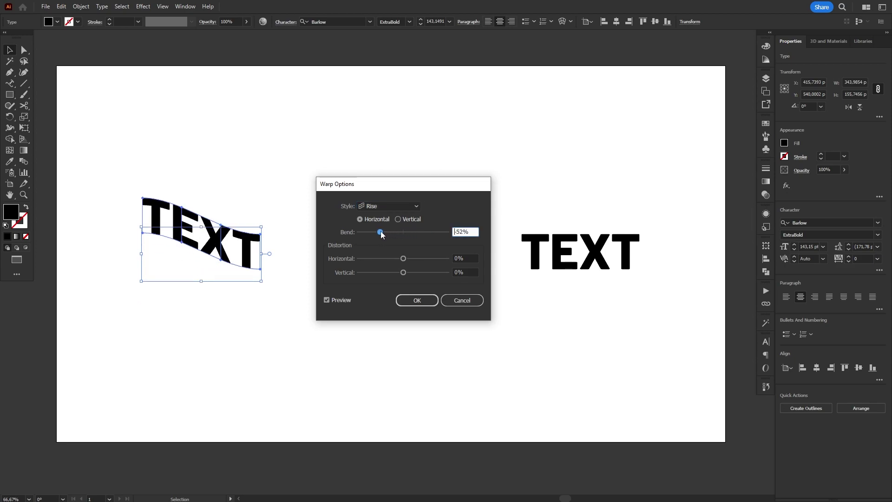
{"action": "left_click_drag", "start_coordinate": [378, 233], "coordinate": [425, 232]}
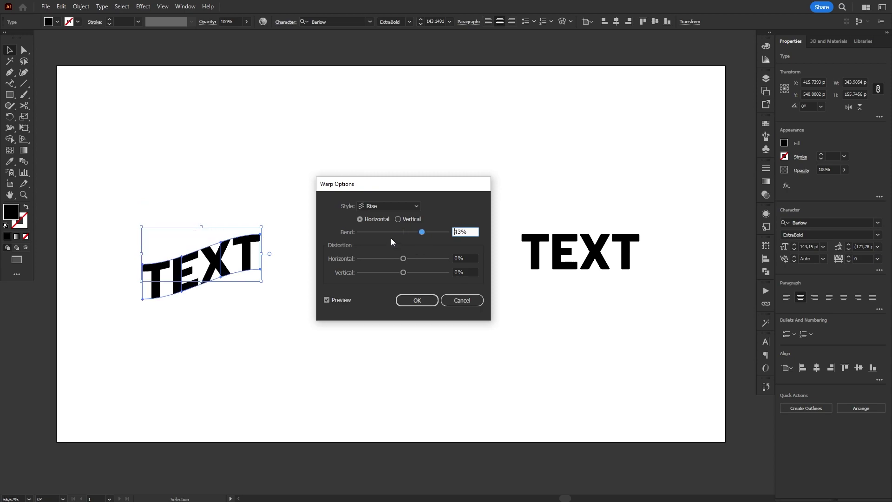
{"action": "left_click", "coordinate": [398, 220]}
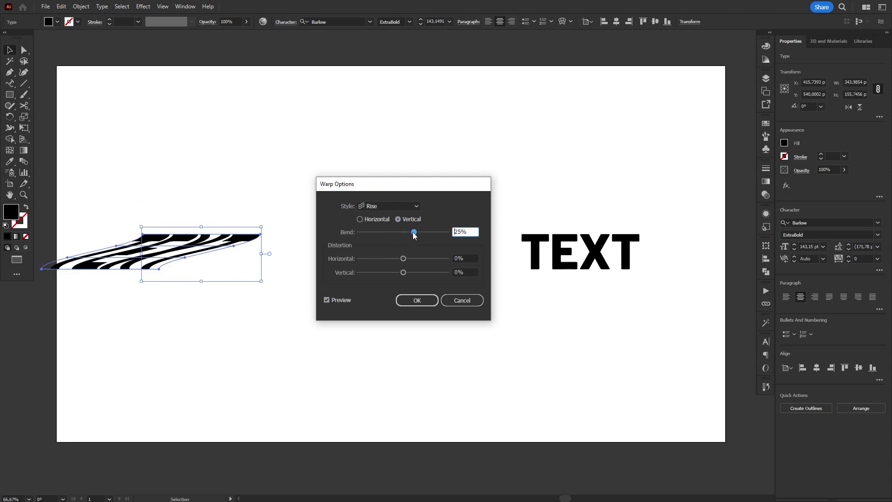
{"action": "mouse_move", "coordinate": [422, 232]}
{"action": "left_mouse_down"}
{"action": "mouse_move", "coordinate": [395, 233]}
{"action": "mouse_move", "coordinate": [415, 232]}
{"action": "mouse_move", "coordinate": [418, 259]}
{"action": "mouse_move", "coordinate": [389, 272]}
{"action": "mouse_move", "coordinate": [414, 271]}
{"action": "mouse_move", "coordinate": [406, 272]}
{"action": "left_mouse_up"}
{"action": "left_click", "coordinate": [360, 219]}
- Confirm the Rise warp, then give the middle TEXT a 3-row, 5-column mesh envelope
{"action": "left_click", "coordinate": [416, 300]}
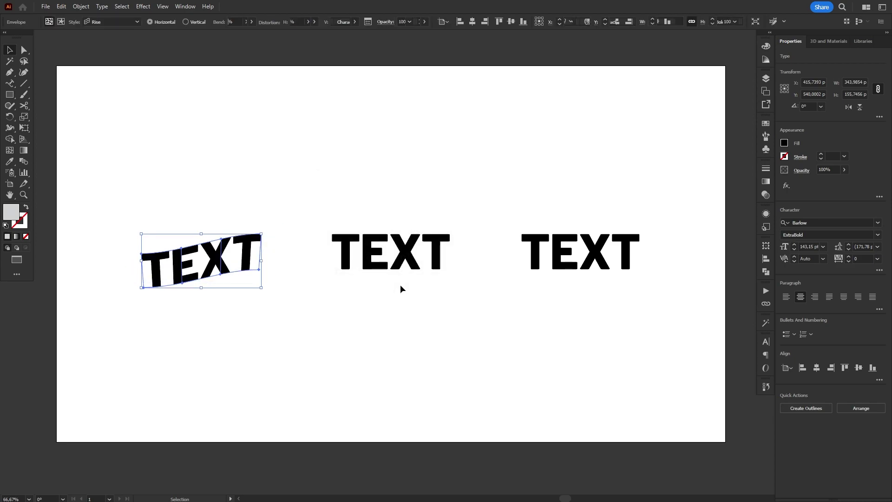
{"action": "left_click", "coordinate": [390, 252]}
{"action": "left_click", "coordinate": [81, 7]}
{"action": "left_click", "coordinate": [230, 309]}
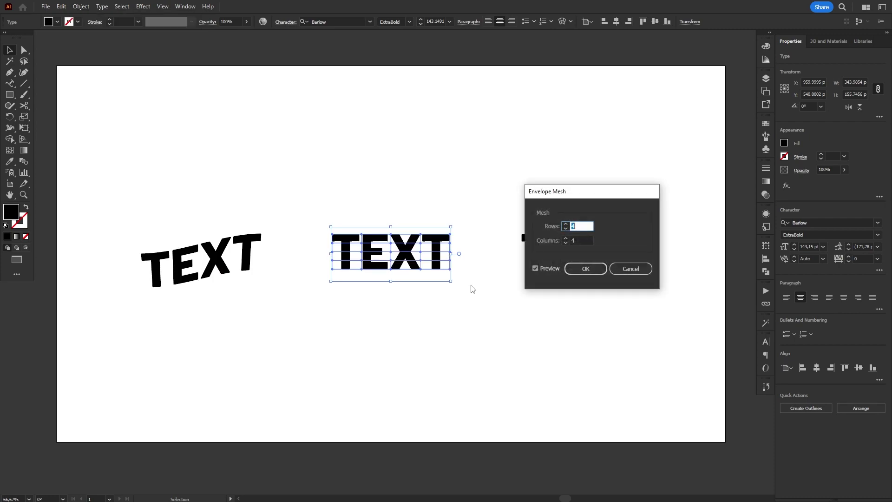
{"action": "type", "text": "2"}
{"action": "key", "text": "Up"}
{"action": "left_click", "coordinate": [578, 239]}
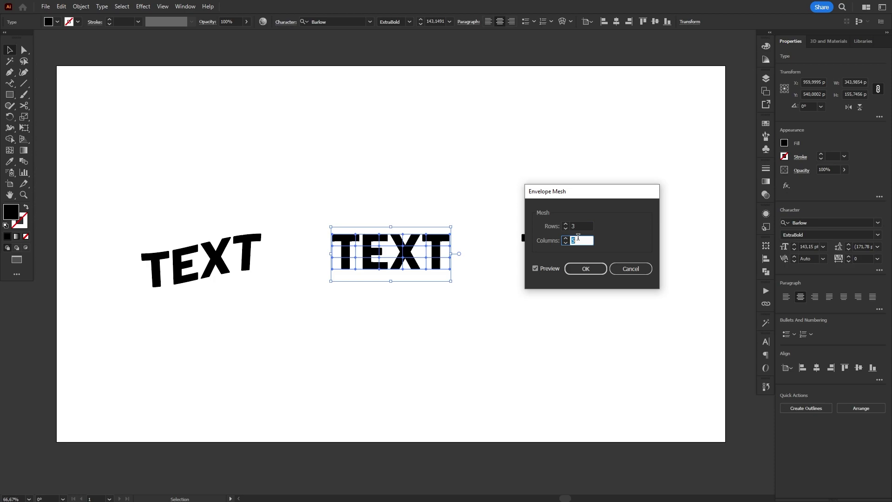
{"action": "key", "text": "Up"}
{"action": "left_click", "coordinate": [586, 268]}
- Drag mesh points to stretch the last T up and the X down, then deselect
{"action": "key", "text": "a"}
{"action": "left_click_drag", "start_coordinate": [429, 246], "coordinate": [428, 227]}
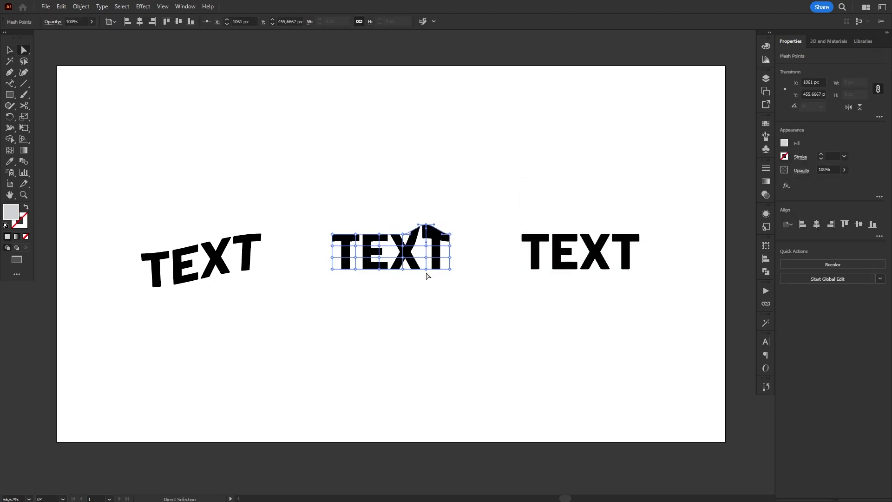
{"action": "left_click_drag", "start_coordinate": [403, 268], "coordinate": [403, 280]}
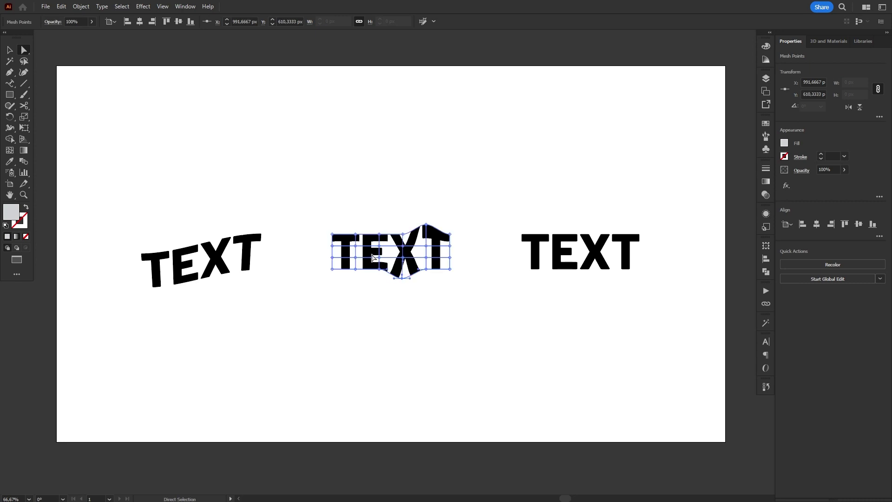
{"action": "mouse_move", "coordinate": [391, 251]}
{"action": "left_mouse_down"}
{"action": "mouse_move", "coordinate": [373, 252]}
{"action": "mouse_move", "coordinate": [390, 248]}
{"action": "left_mouse_up"}
{"action": "left_click", "coordinate": [524, 315]}
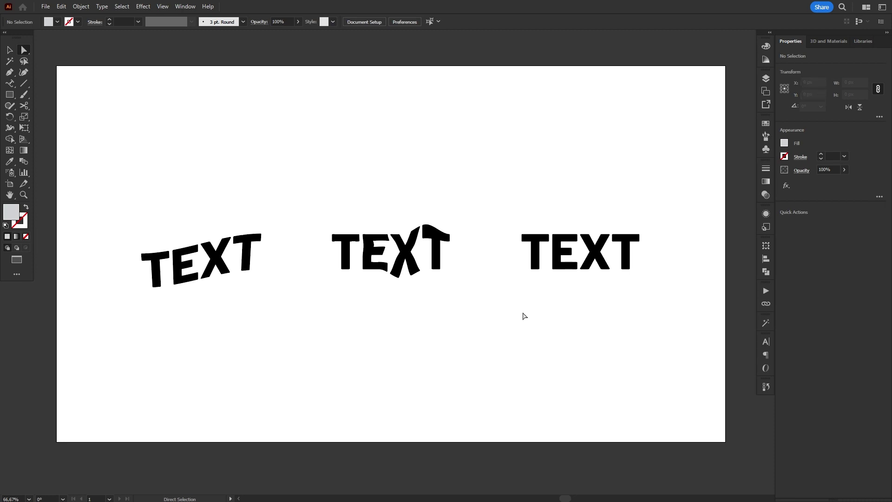
- Draw a circle over the right TEXT and envelope the text into it with Make with Top Object
{"action": "key", "text": "l"}
{"action": "left_click_drag", "start_coordinate": [582, 254], "coordinate": [661, 183]}
{"action": "key", "text": "v"}
{"action": "left_click_drag", "start_coordinate": [535, 302], "coordinate": [536, 303]}
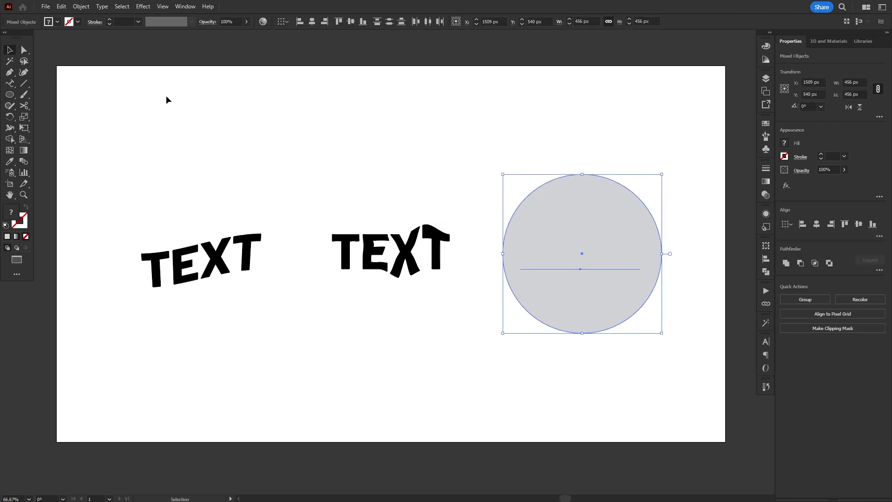
{"action": "left_click", "coordinate": [80, 7]}
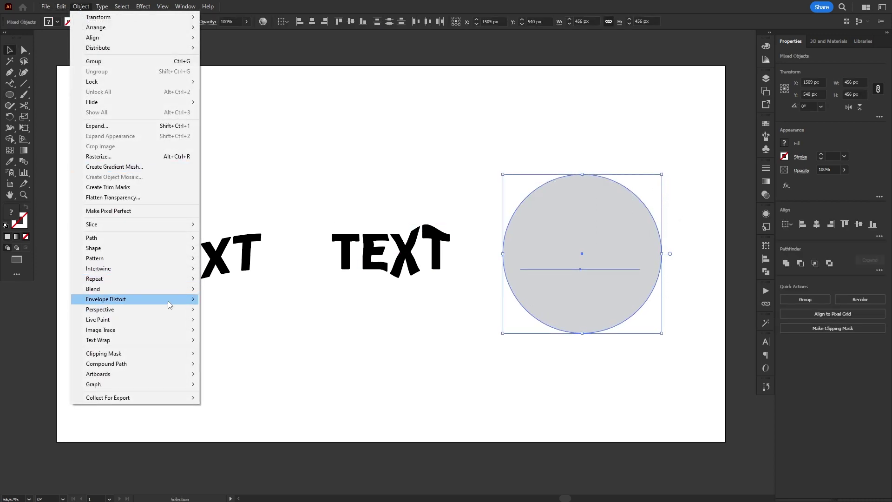
{"action": "mouse_move", "coordinate": [107, 299]}
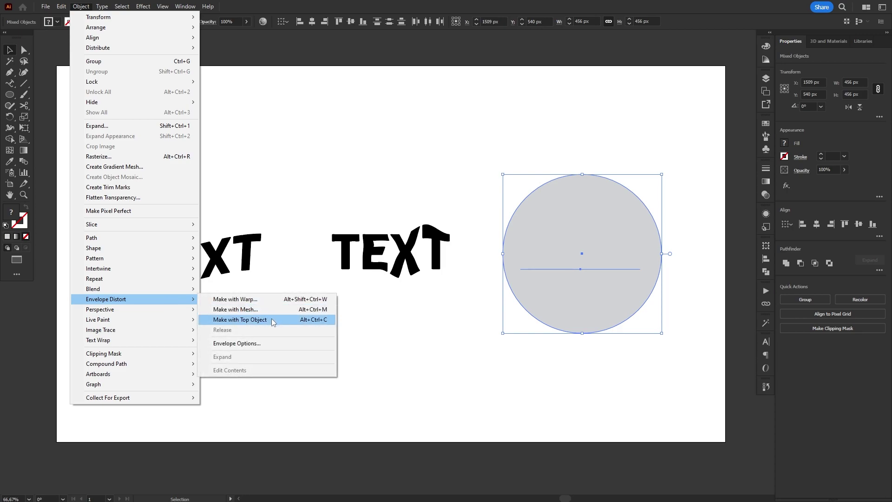
{"action": "left_click", "coordinate": [271, 319]}
{"action": "left_click", "coordinate": [636, 385]}
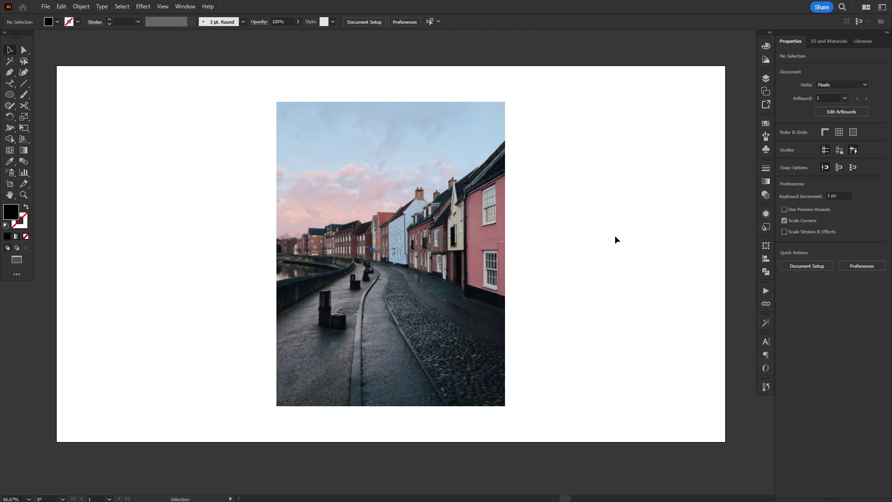
- Crop the street photo by trimming its top and bottom, apply the crop, and deselect
{"action": "left_click", "coordinate": [440, 245]}
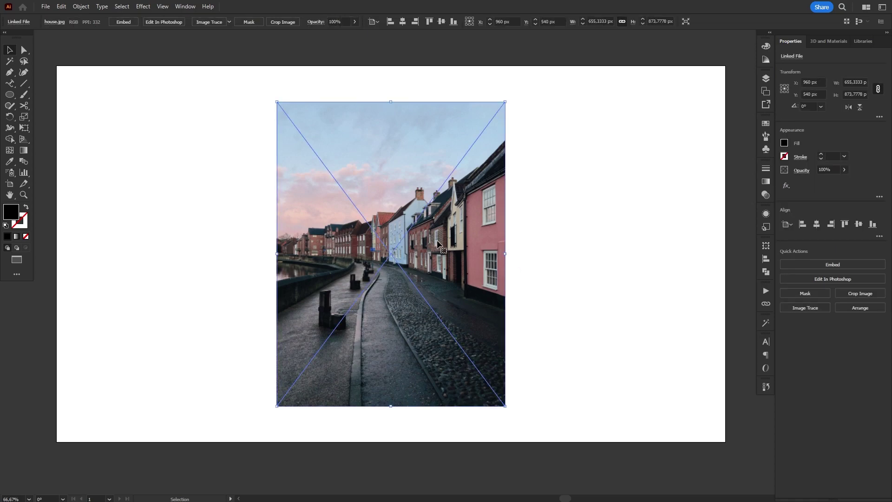
{"action": "left_click", "coordinate": [288, 24]}
{"action": "left_click_drag", "start_coordinate": [392, 140], "coordinate": [391, 152]}
{"action": "left_click_drag", "start_coordinate": [406, 364], "coordinate": [407, 304]}
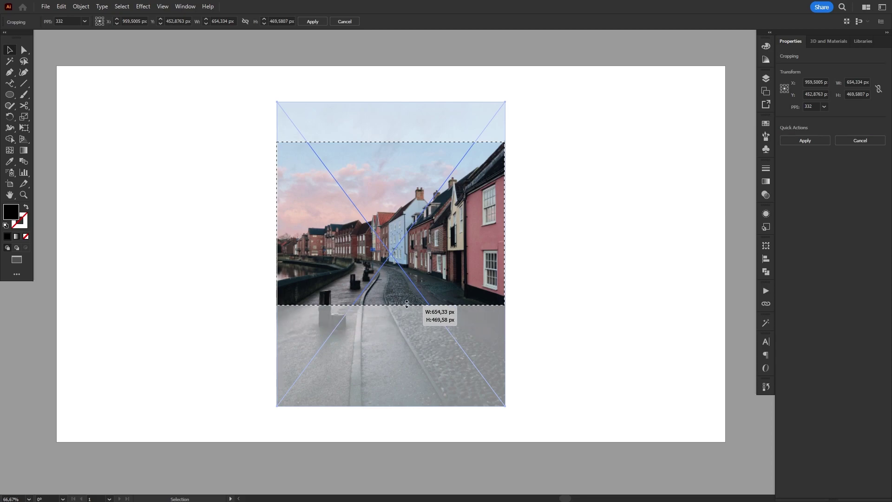
{"action": "left_click_drag", "start_coordinate": [393, 231], "coordinate": [391, 241]}
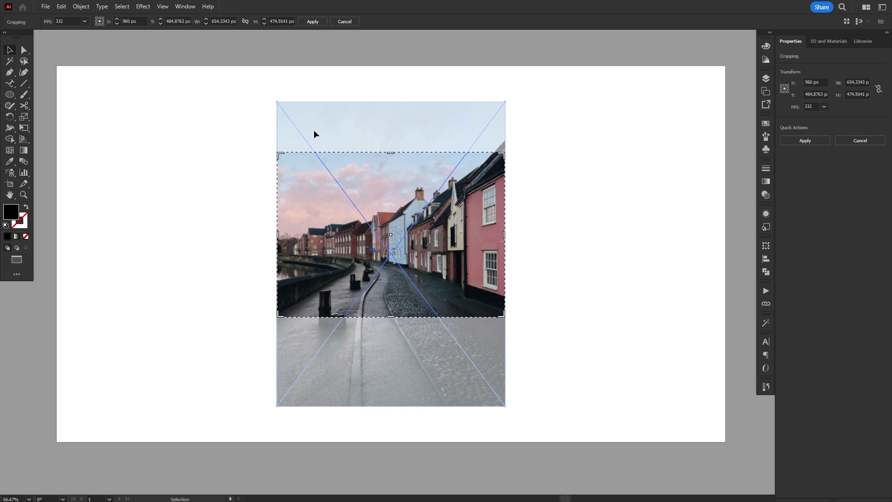
{"action": "left_click", "coordinate": [315, 23]}
{"action": "left_click", "coordinate": [643, 242]}
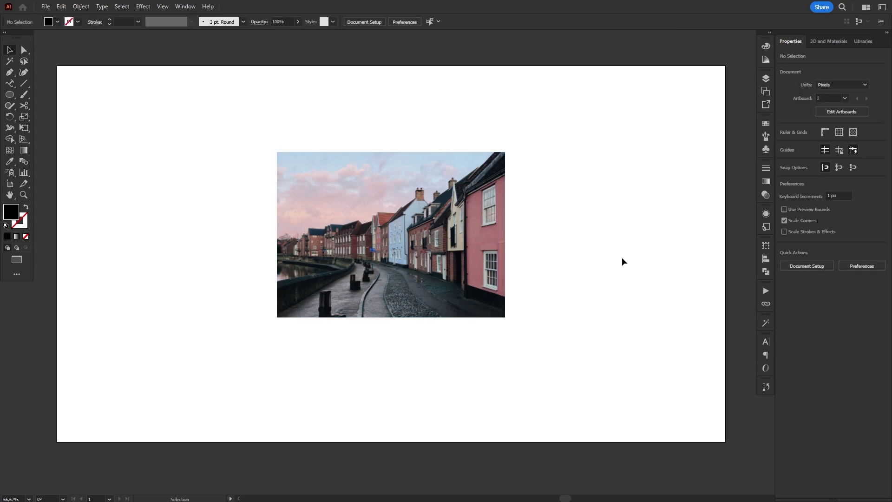
- Crop the photo again, widening the left side and adjusting the top edge
{"action": "left_click", "coordinate": [478, 235]}
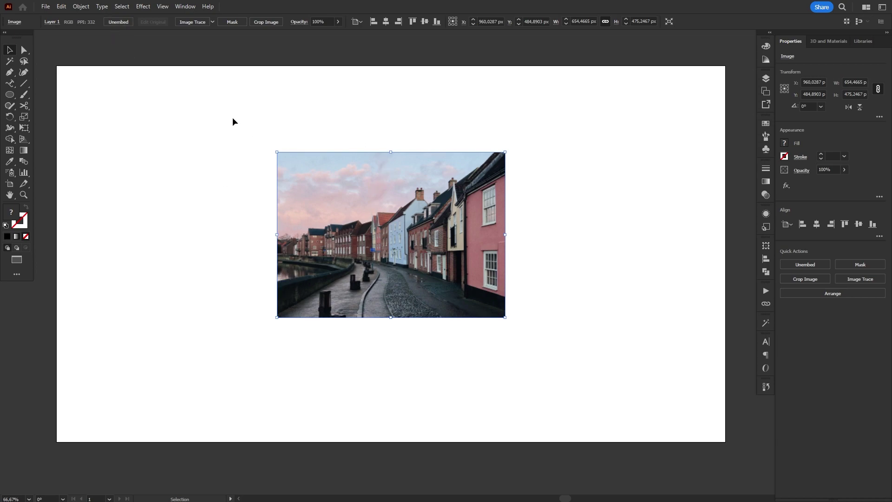
{"action": "left_click", "coordinate": [265, 22]}
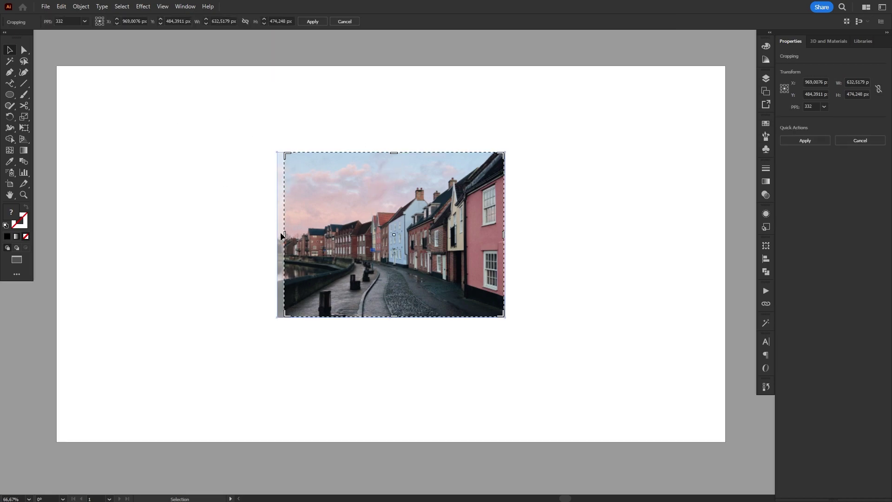
{"action": "left_click_drag", "start_coordinate": [283, 236], "coordinate": [277, 235]}
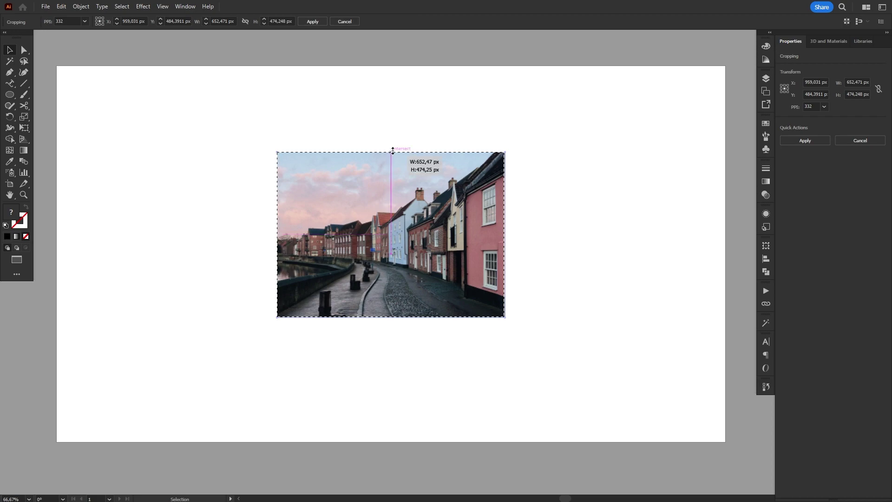
{"action": "left_click_drag", "start_coordinate": [394, 151], "coordinate": [398, 118]}
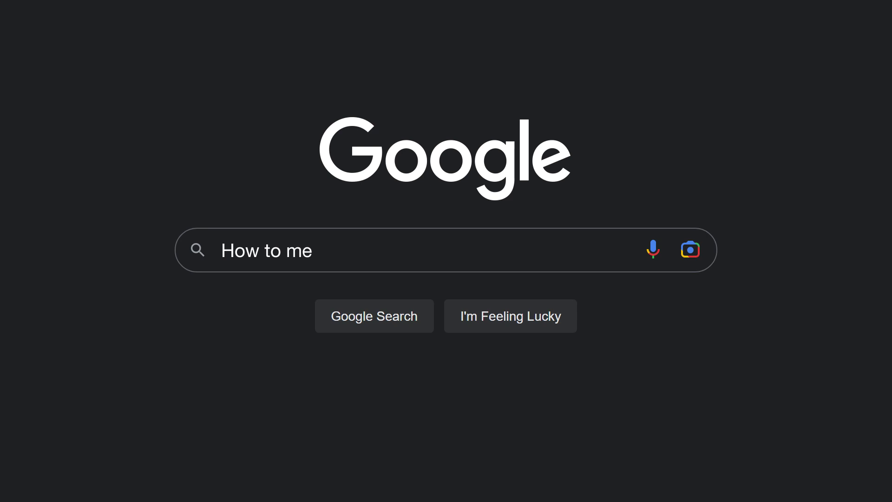
{"action": "type", "text": "ge layers"}
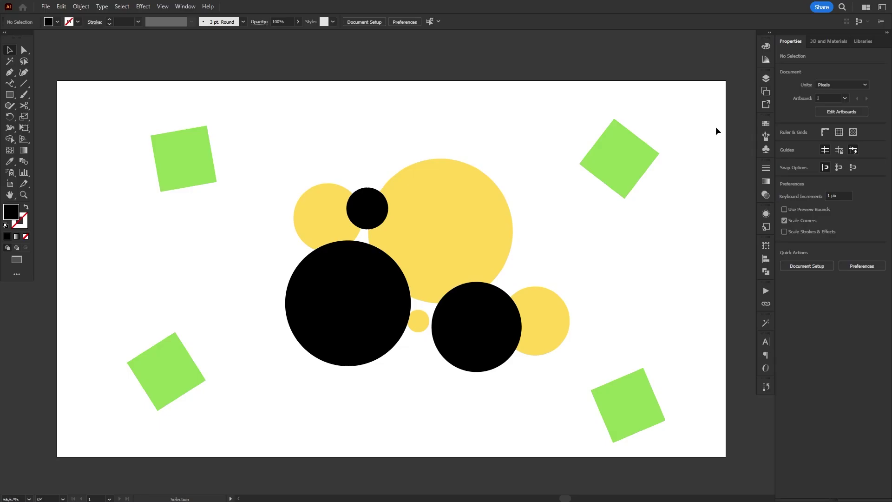
- Show the Layers panel with Layer 1 expanded to list its rectangles and ellipses
{"action": "left_click", "coordinate": [768, 78]}
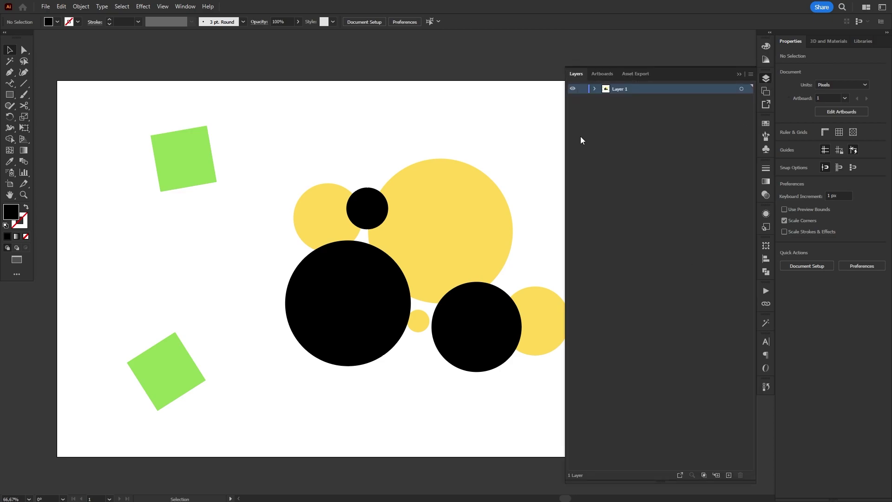
{"action": "left_click", "coordinate": [595, 90]}
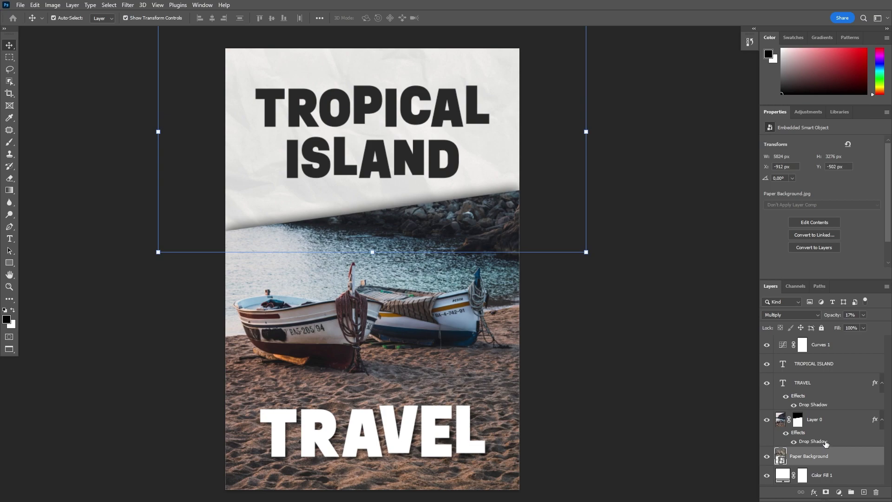
{"action": "left_click", "coordinate": [825, 421]}
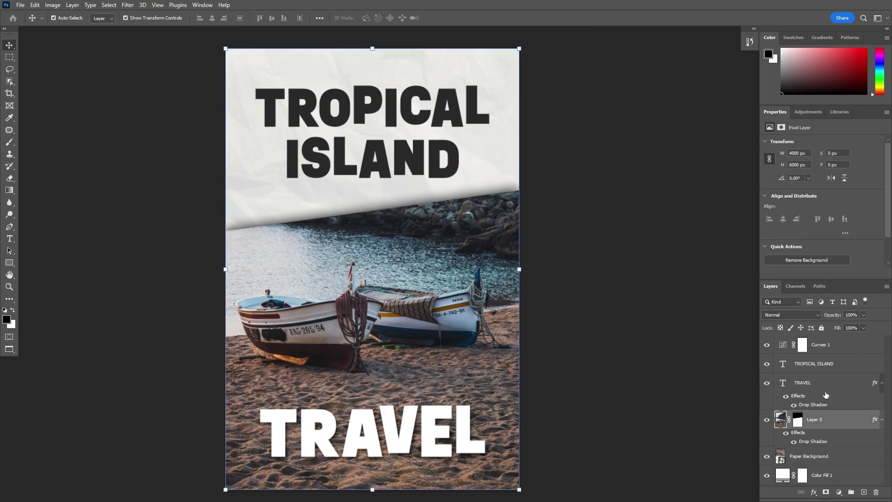
{"action": "left_click", "coordinate": [826, 388]}
{"action": "left_click", "coordinate": [824, 365]}
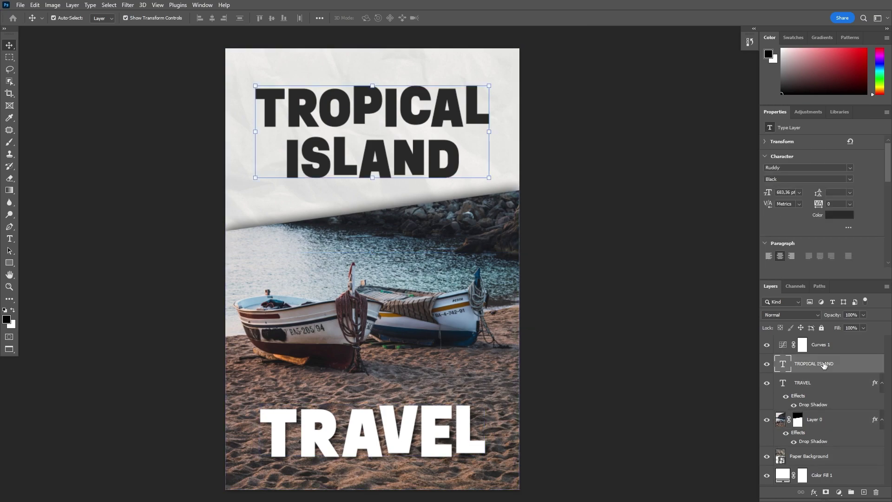
{"action": "left_click", "coordinate": [815, 387]}
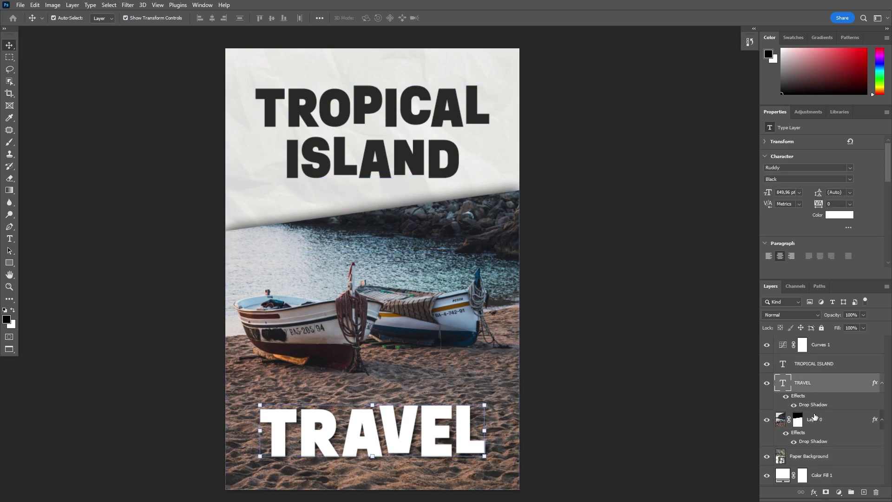
{"action": "left_click", "coordinate": [824, 344]}
{"action": "left_click_drag", "start_coordinate": [876, 166], "coordinate": [846, 159]}
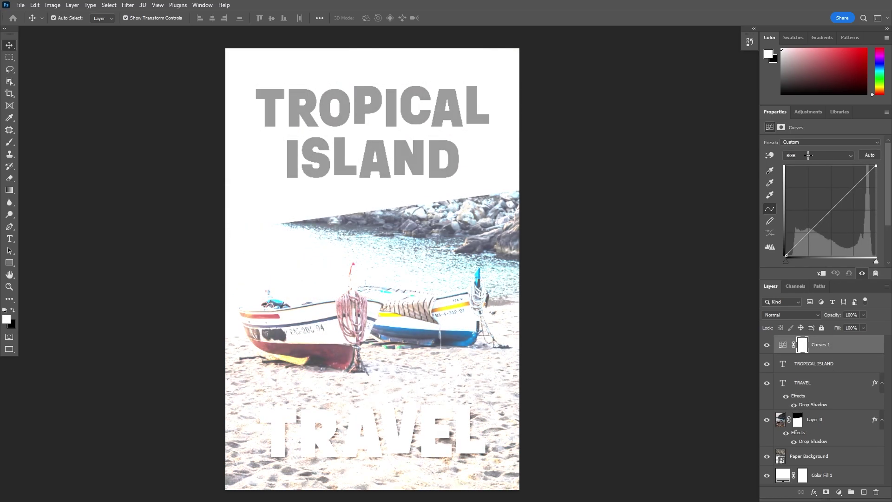
{"action": "key", "text": "ctrl+z"}
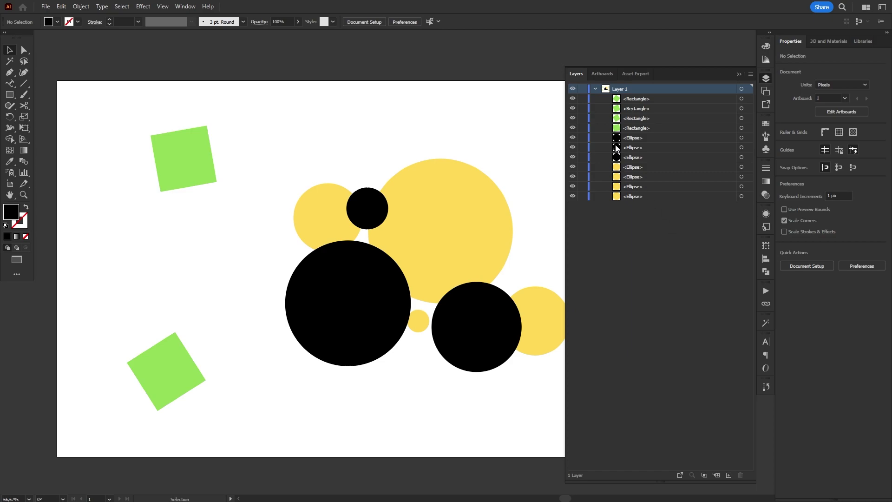
- Collapse, re-expand and collapse Layer 1's shape list, then close the Layers panel
{"action": "left_click", "coordinate": [596, 89]}
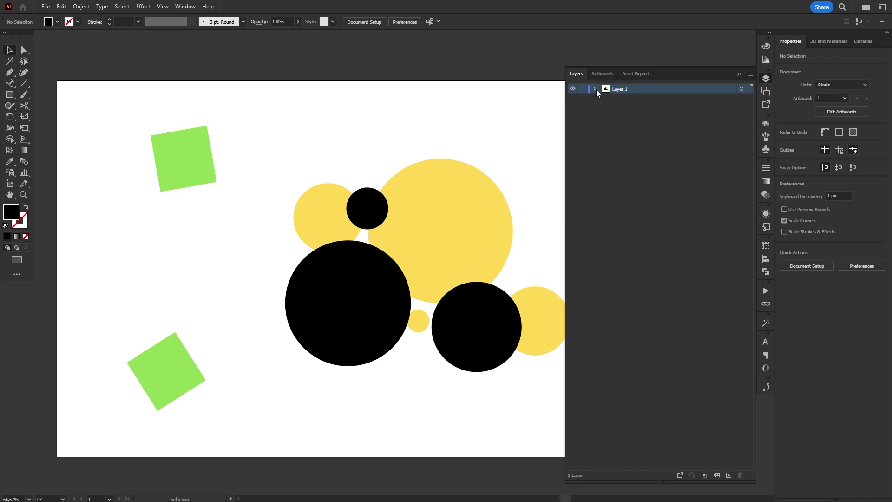
{"action": "left_click", "coordinate": [596, 89]}
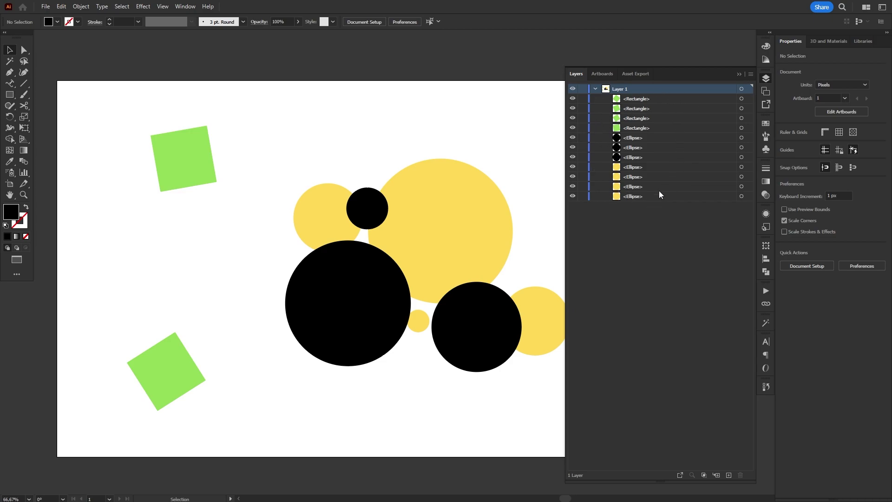
{"action": "left_click", "coordinate": [596, 89]}
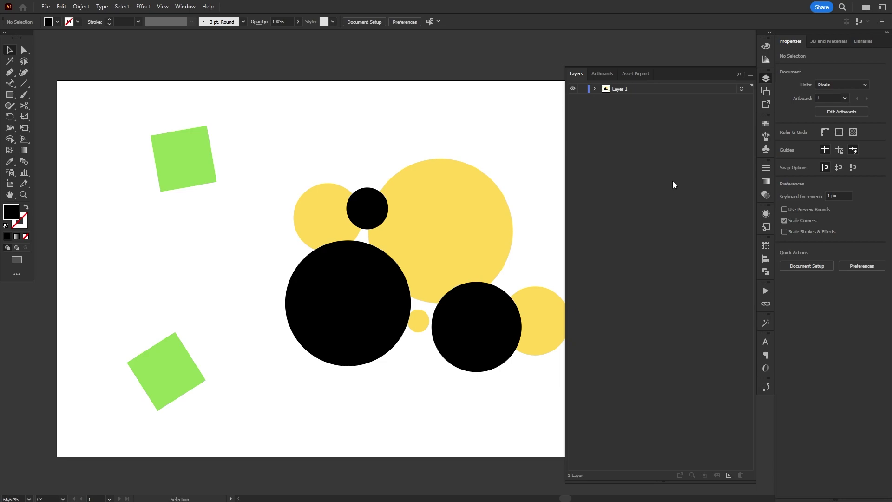
{"action": "left_click", "coordinate": [765, 80]}
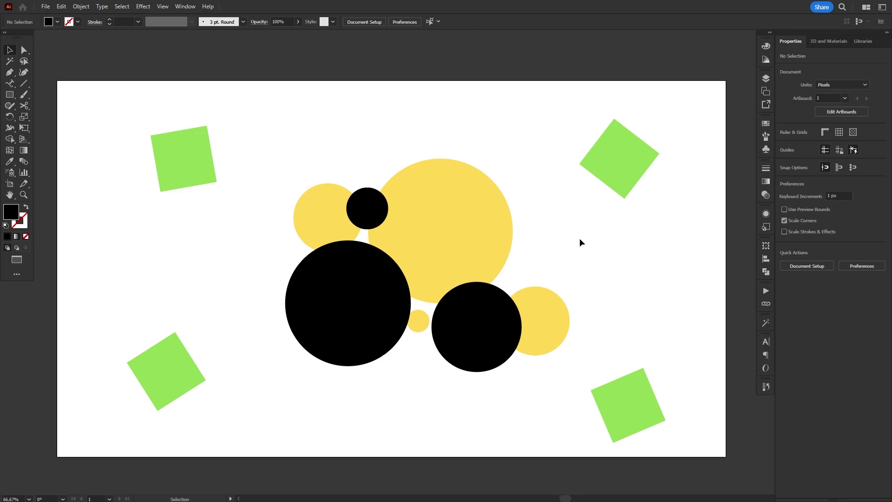
- Marquee-select the overlapping yellow and black circles and group them
{"action": "left_click_drag", "start_coordinate": [544, 152], "coordinate": [312, 386]}
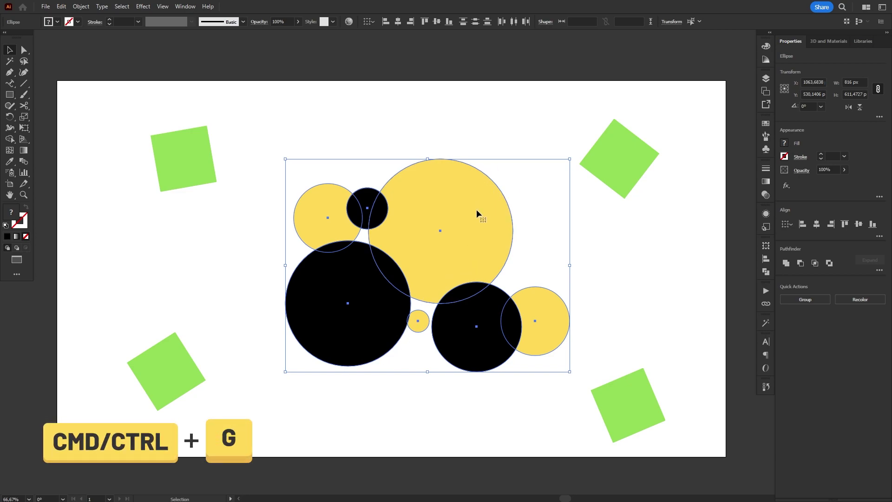
{"action": "right_click", "coordinate": [476, 209]}
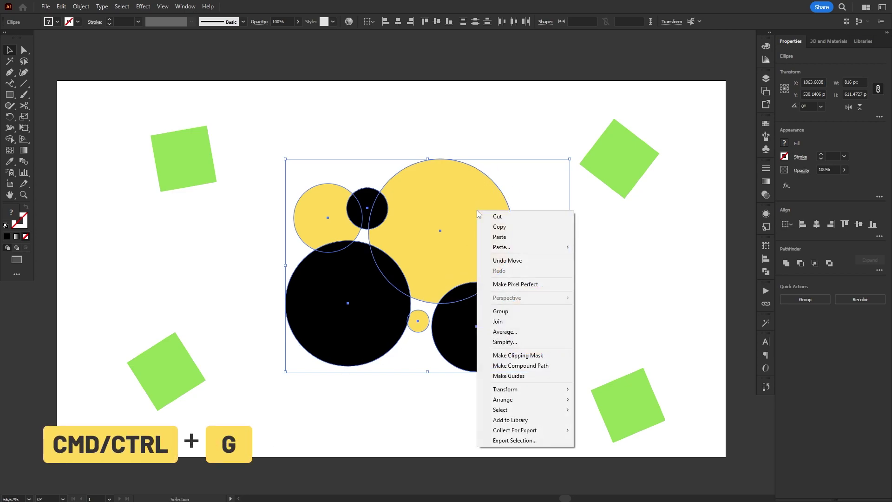
{"action": "left_click", "coordinate": [534, 313]}
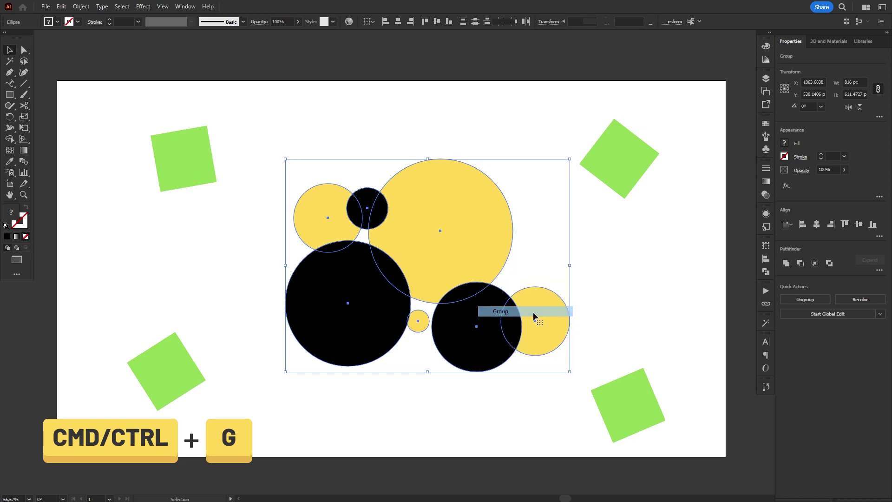
{"action": "left_click", "coordinate": [556, 250]}
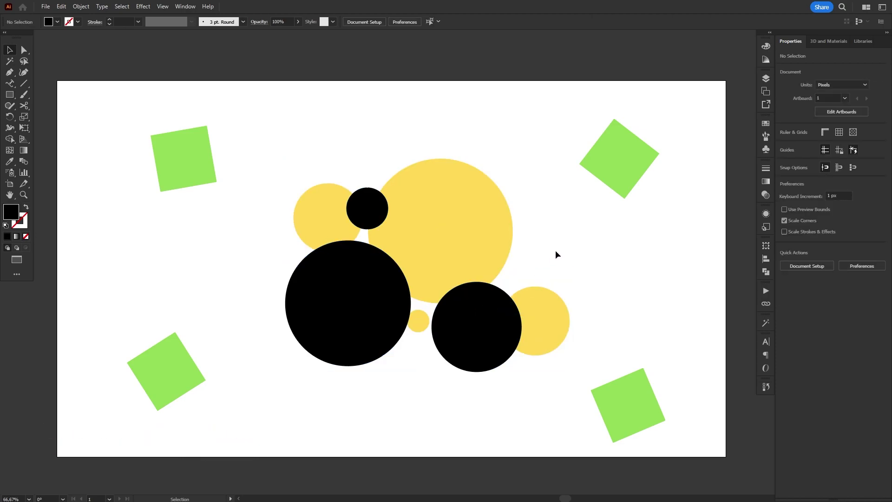
- Scale the circles group up slightly and tilt it about ten degrees
{"action": "left_click", "coordinate": [469, 247]}
{"action": "left_click", "coordinate": [467, 204]}
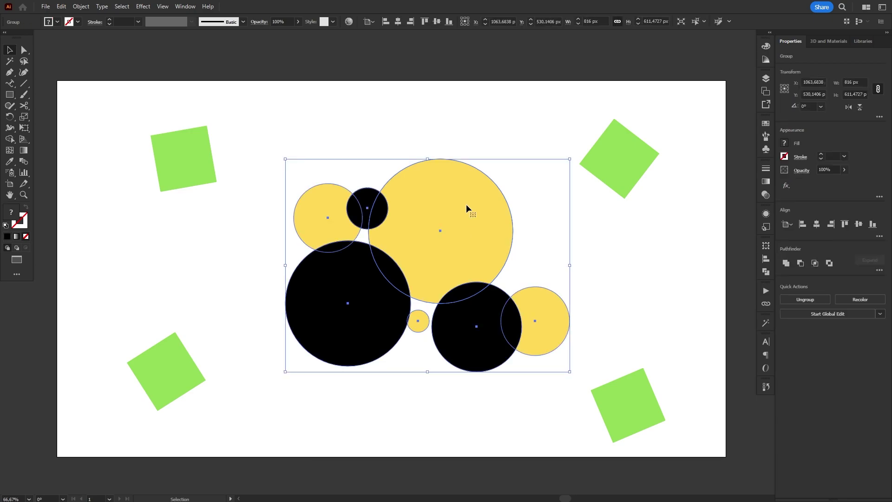
{"action": "left_click_drag", "start_coordinate": [571, 265], "coordinate": [585, 266]}
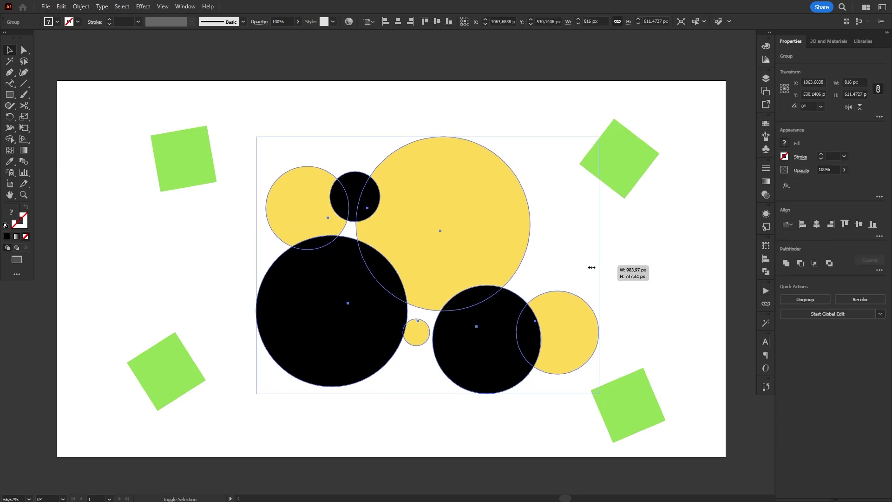
{"action": "left_click_drag", "start_coordinate": [583, 401], "coordinate": [600, 368]}
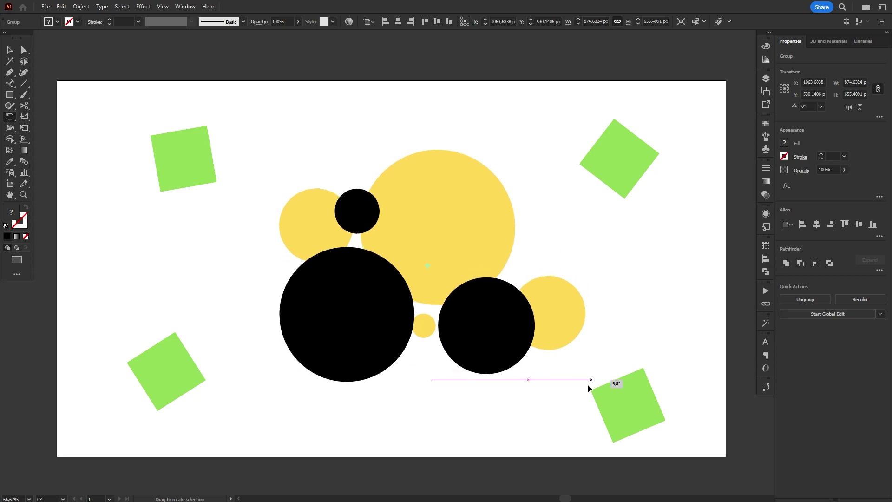
- Preview a Stylize drop shadow on the group, cancel it, and deselect
{"action": "left_click", "coordinate": [143, 6]}
{"action": "mouse_move", "coordinate": [155, 111]}
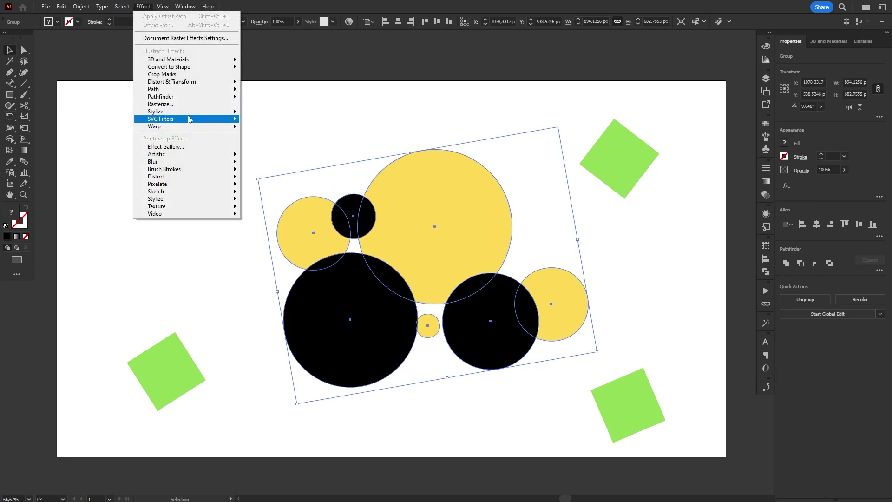
{"action": "left_click", "coordinate": [272, 113]}
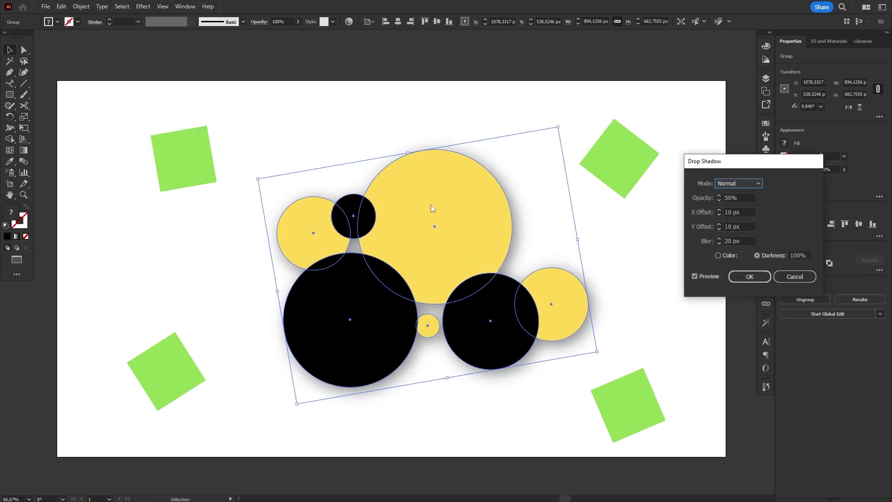
{"action": "left_click", "coordinate": [793, 276]}
{"action": "left_click", "coordinate": [646, 258]}
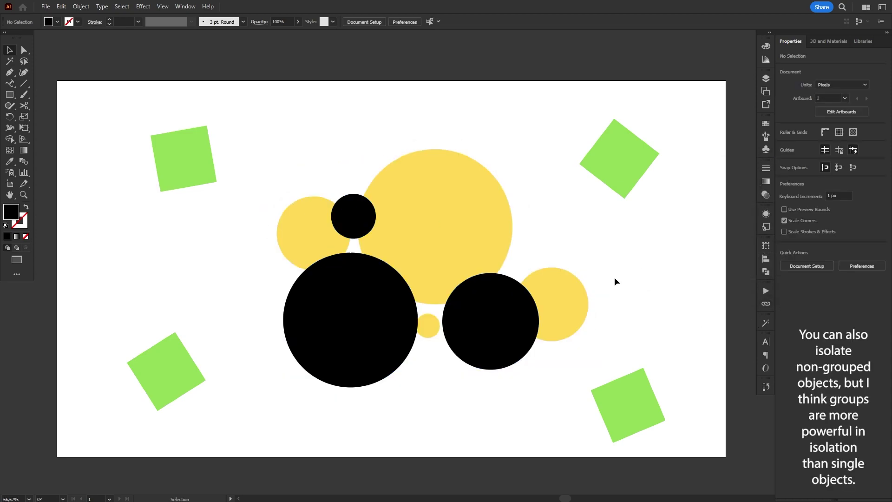
- In isolation mode, slightly enlarge the big yellow circle of the circles group
{"action": "left_click", "coordinate": [448, 223]}
{"action": "double_click", "coordinate": [448, 221]}
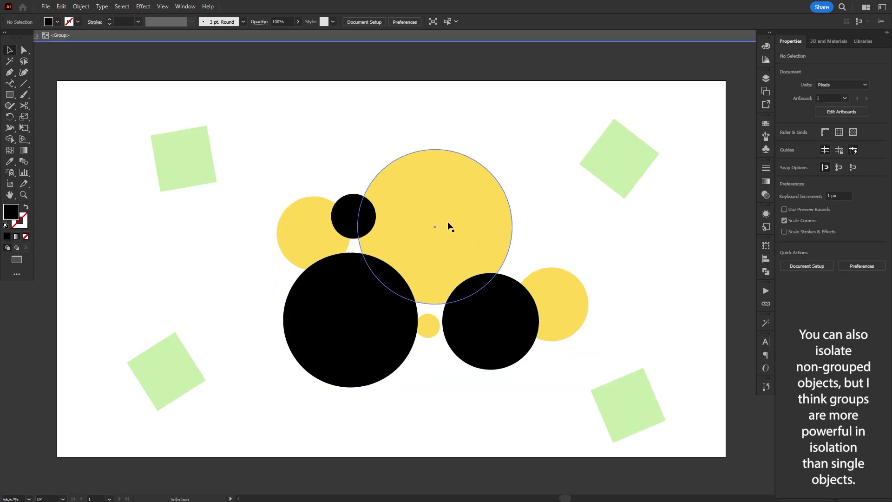
{"action": "left_click", "coordinate": [445, 230]}
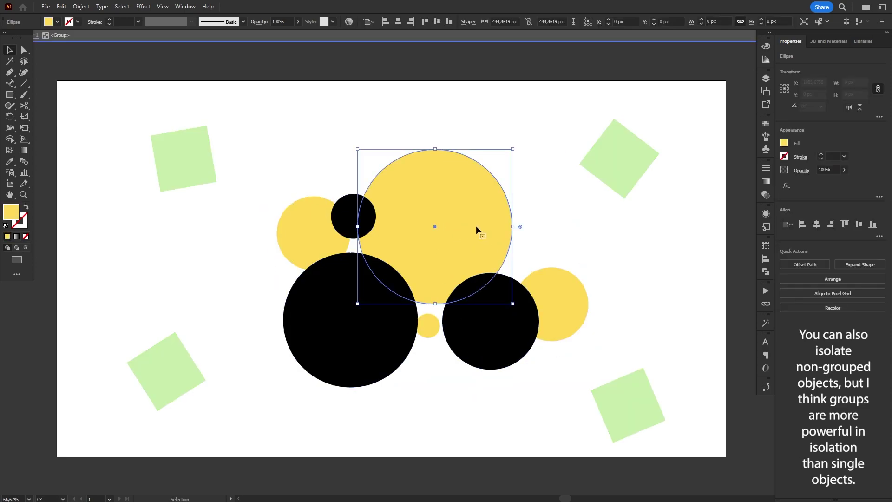
{"action": "left_click_drag", "start_coordinate": [514, 227], "coordinate": [530, 226]}
- Exit isolation mode, briefly re-enter it on the circles group, and exit again
{"action": "left_click_drag", "start_coordinate": [569, 120], "coordinate": [672, 208]}
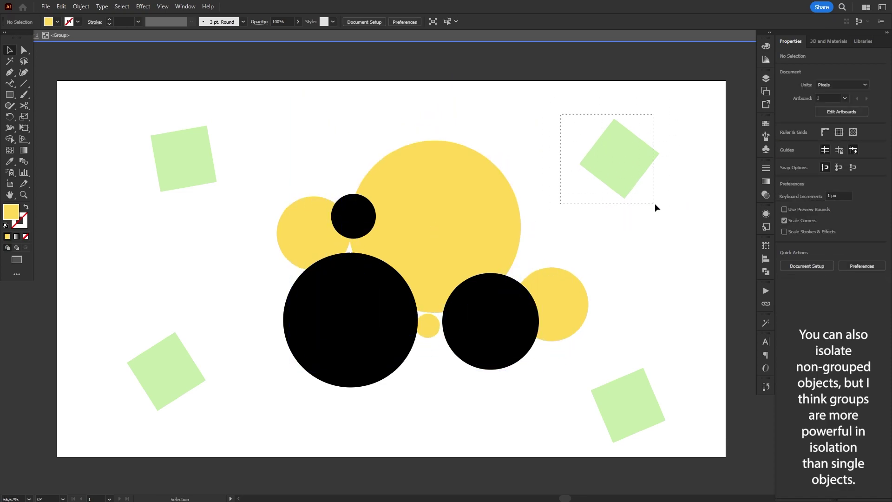
{"action": "double_click", "coordinate": [624, 151]}
{"action": "left_click", "coordinate": [624, 151]}
{"action": "left_click", "coordinate": [544, 224]}
{"action": "double_click", "coordinate": [454, 213]}
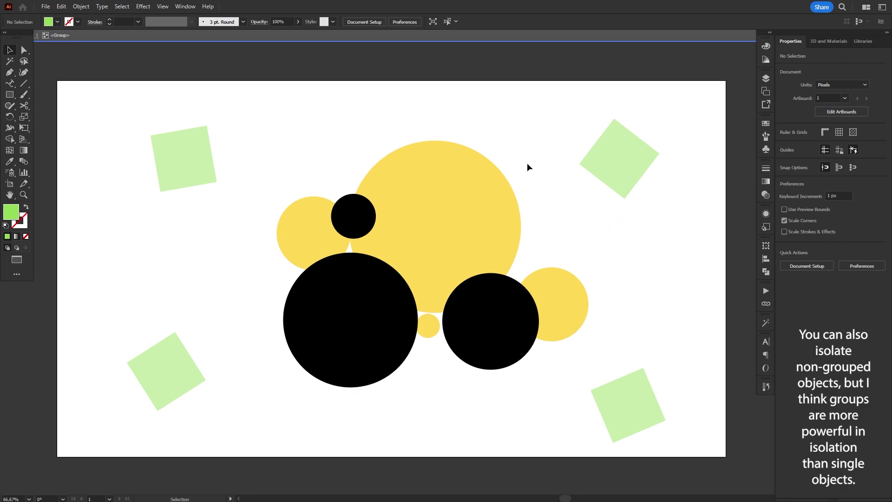
{"action": "double_click", "coordinate": [522, 131]}
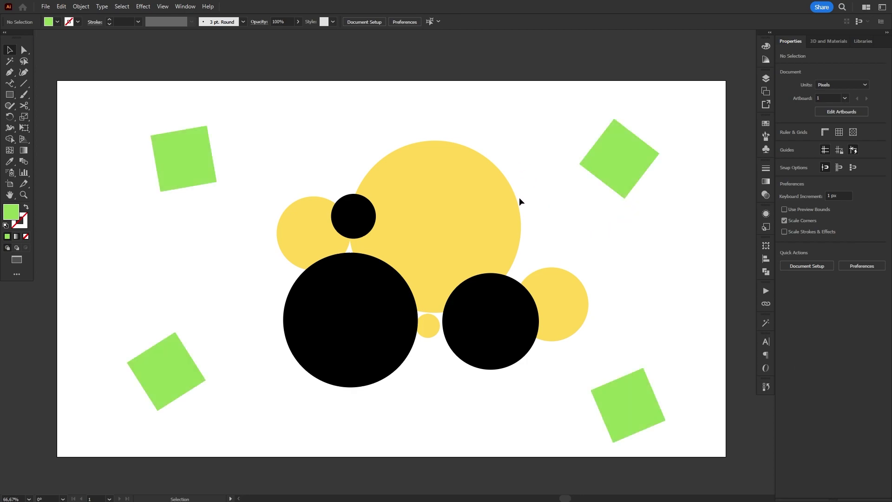
- Ungroup the circles using the right-click menu
{"action": "left_click", "coordinate": [462, 242]}
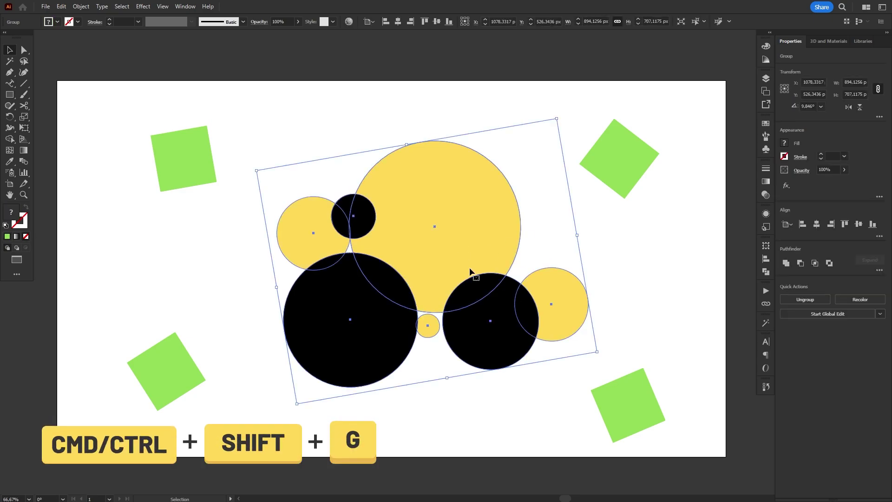
{"action": "right_click", "coordinate": [483, 184]}
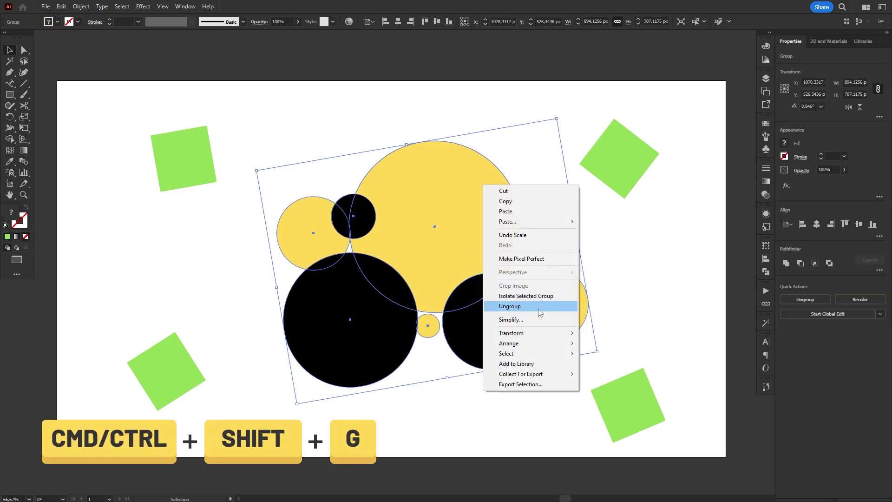
{"action": "left_click", "coordinate": [509, 307]}
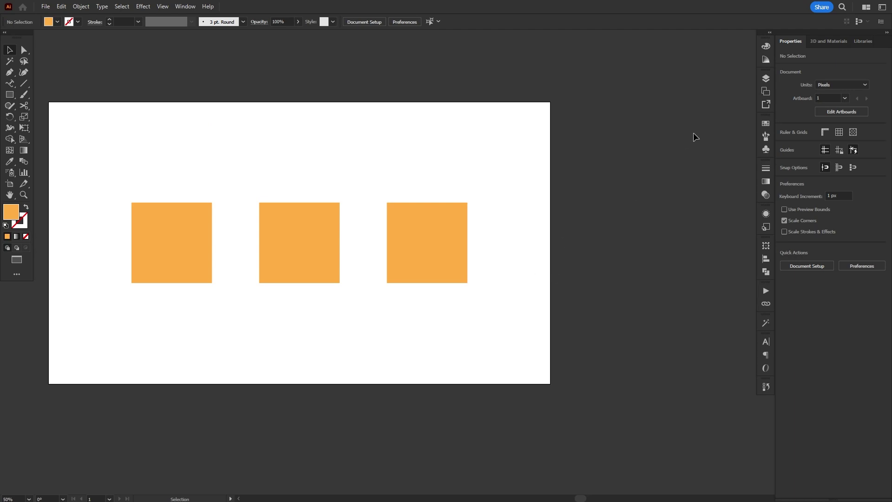
- Show the Layers panel and select each orange square to see Layers 1–3
{"action": "left_click", "coordinate": [767, 84]}
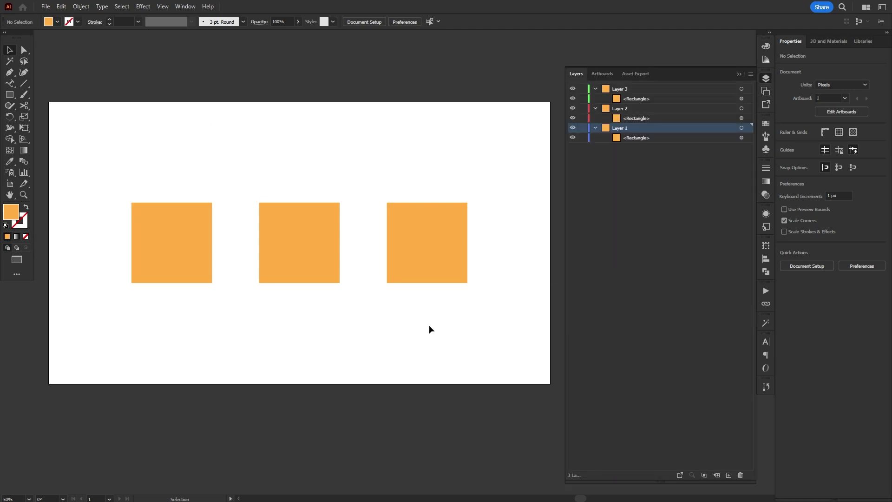
{"action": "left_click", "coordinate": [199, 259]}
{"action": "left_click", "coordinate": [281, 263]}
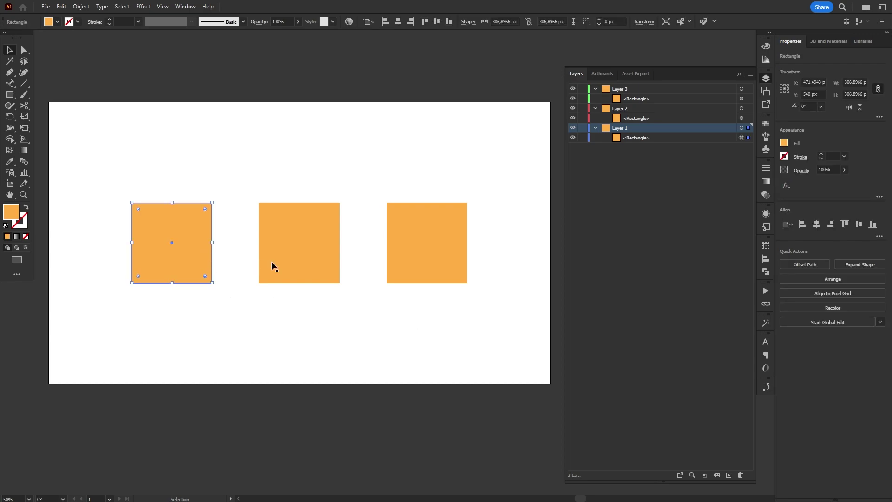
{"action": "left_click", "coordinate": [417, 267]}
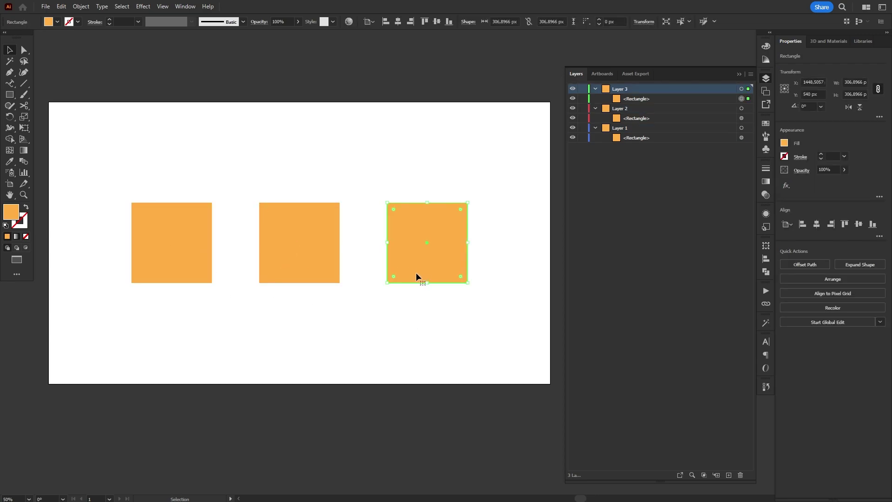
{"action": "left_click", "coordinate": [417, 302]}
{"action": "left_click_drag", "start_coordinate": [482, 307], "coordinate": [111, 230]}
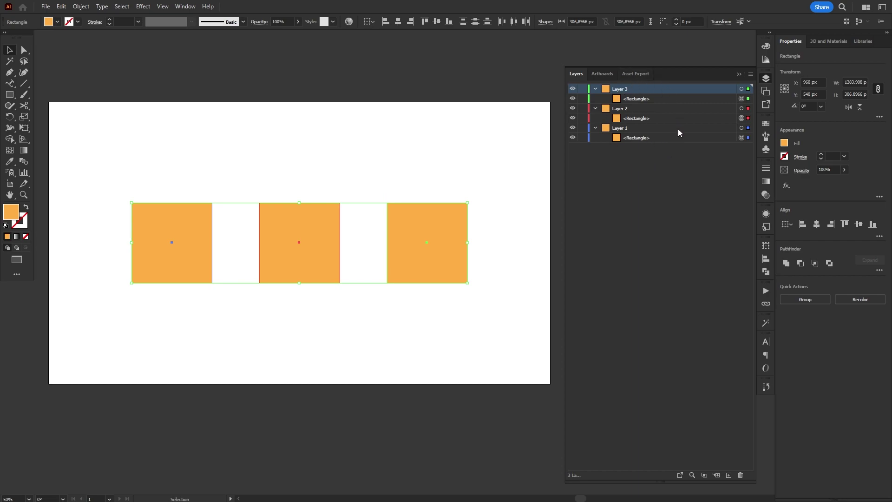
{"action": "left_click", "coordinate": [525, 294]}
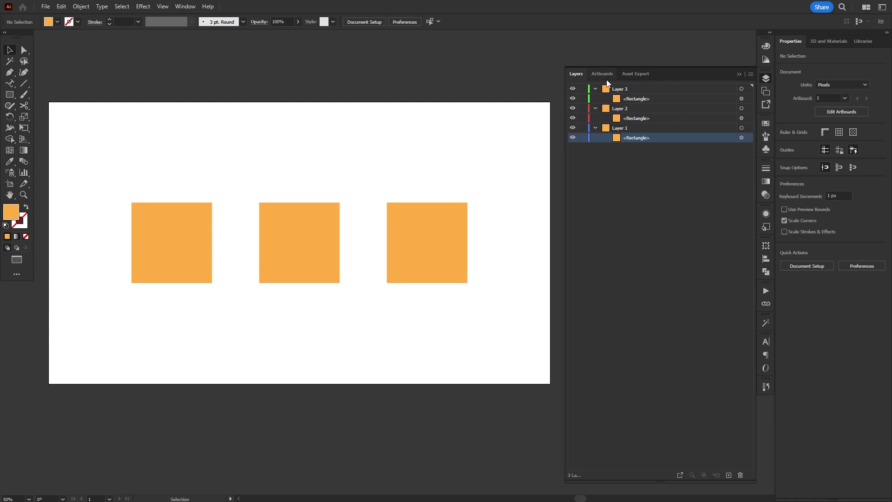
- Select Layers 1 through 3 and apply Merge Selected from the panel menu
{"action": "left_click", "coordinate": [625, 131]}
{"action": "left_click", "coordinate": [620, 91], "text": "shift"}
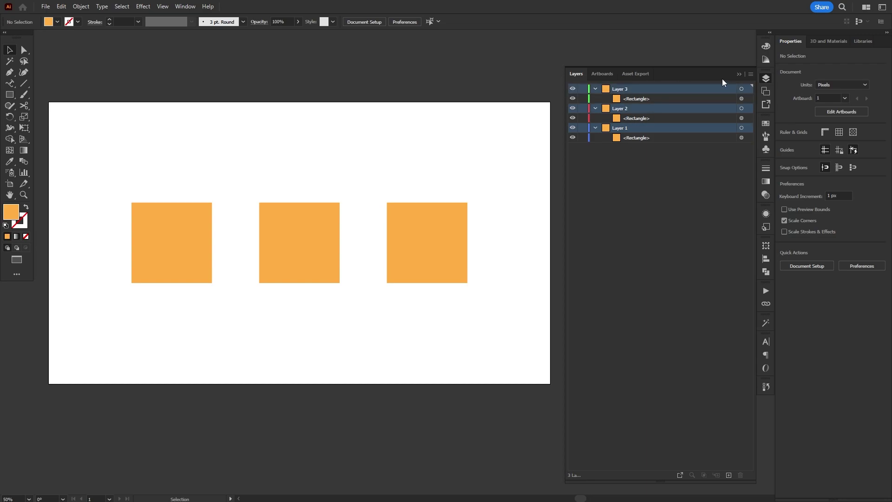
{"action": "left_click", "coordinate": [750, 74]}
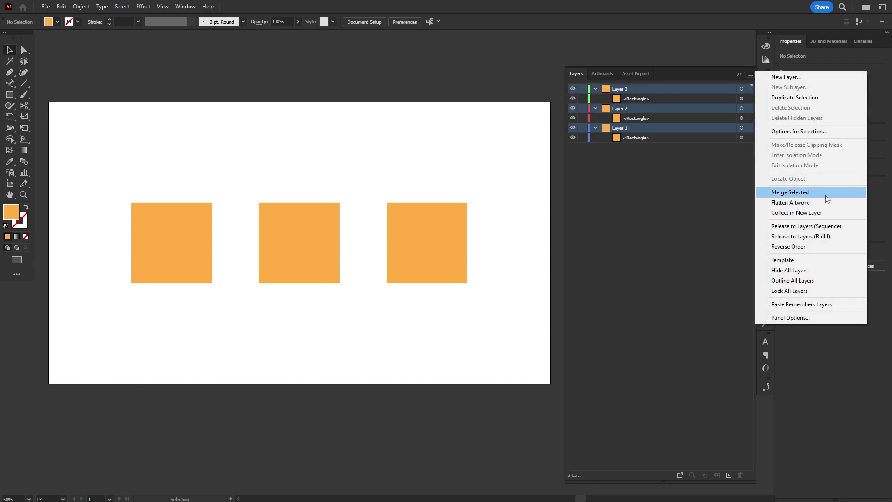
{"action": "left_click", "coordinate": [839, 191]}
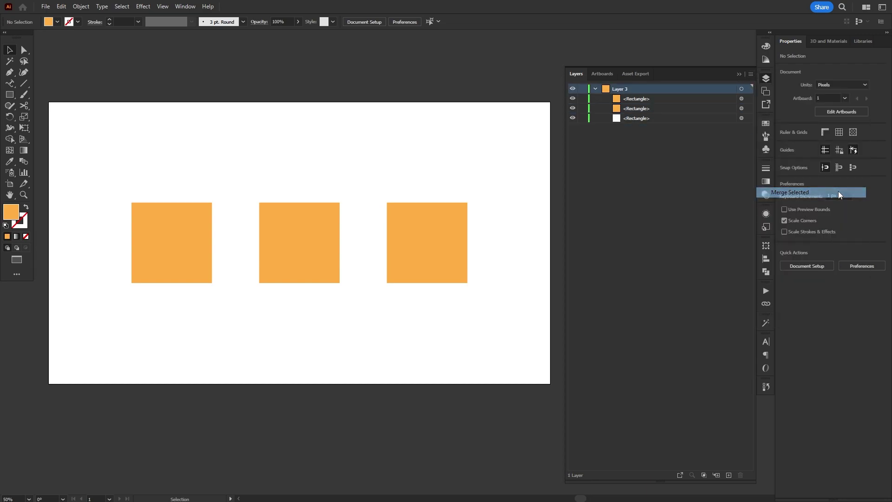
- Check that all three squares now sit on the merged Layer 3, then deselect
{"action": "left_click", "coordinate": [637, 170]}
{"action": "left_click_drag", "start_coordinate": [508, 190], "coordinate": [180, 291]}
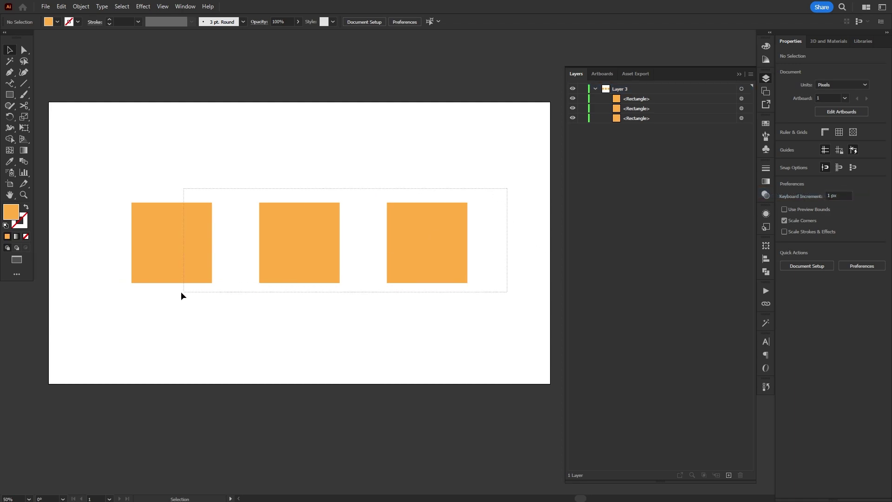
{"action": "left_click", "coordinate": [383, 332]}
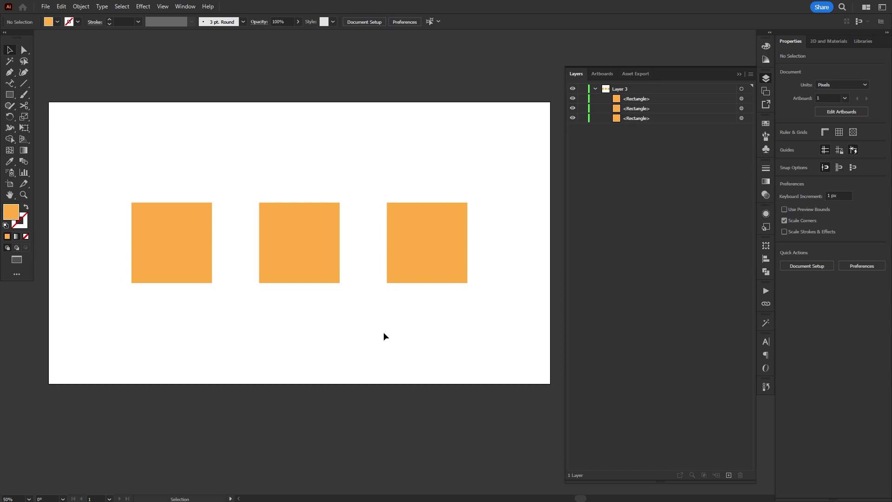